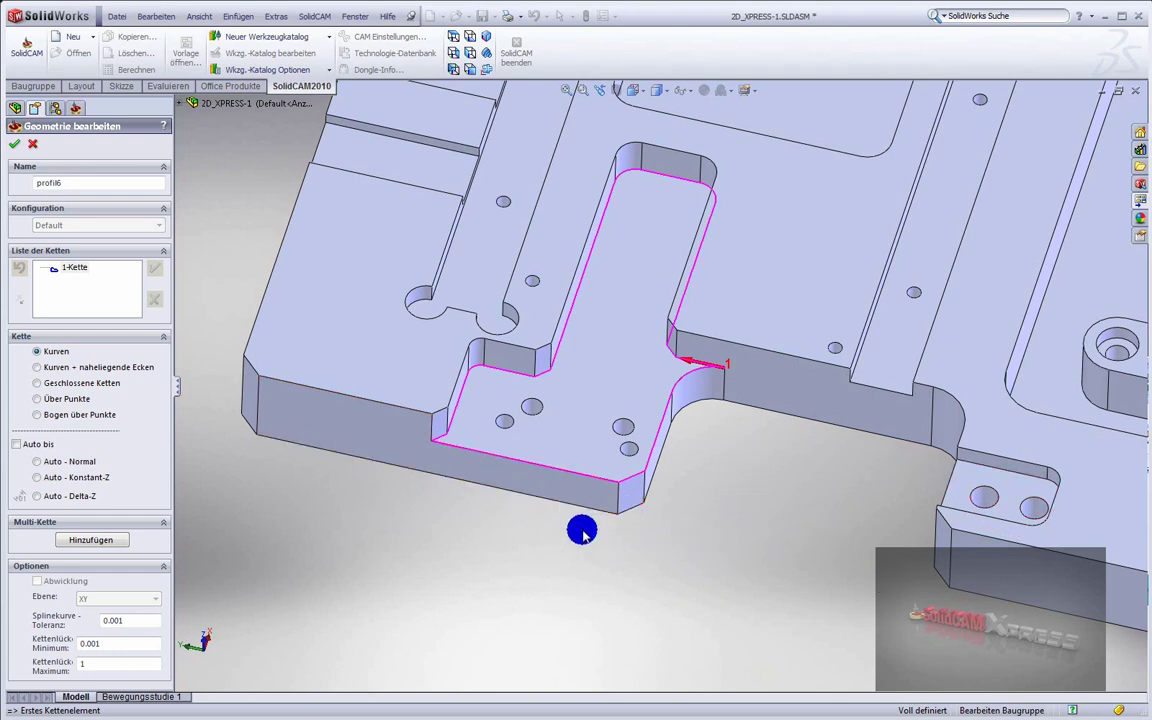
right_click(80, 274)
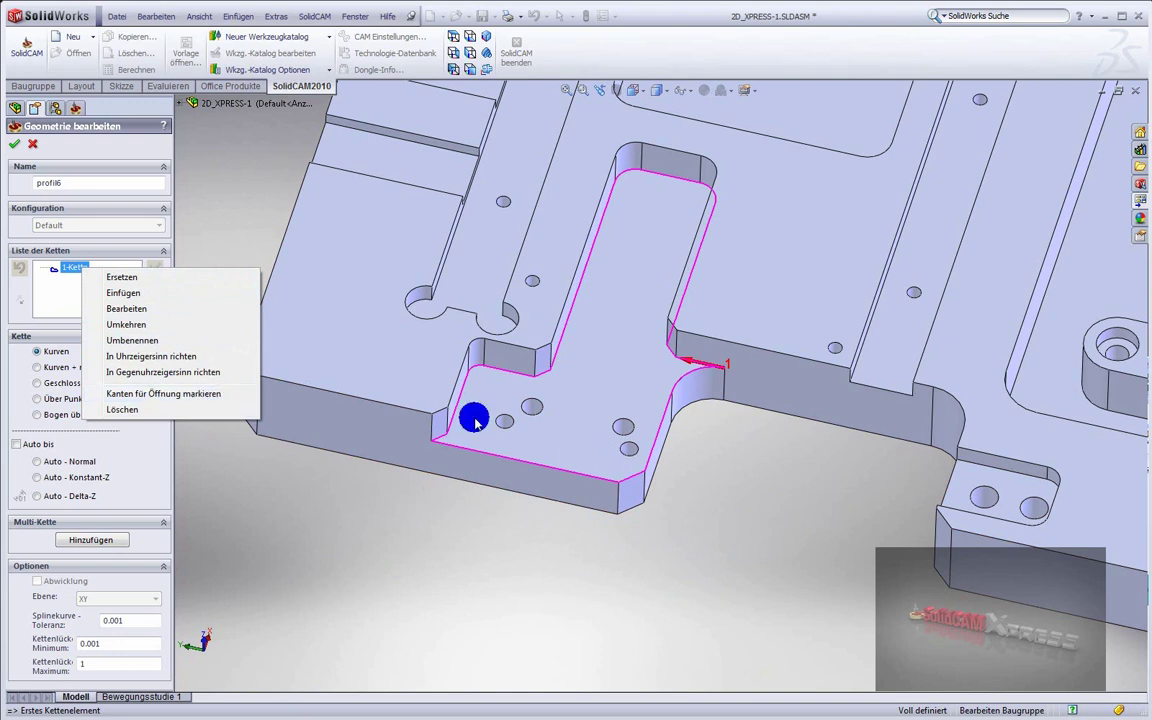
left_click(229, 394)
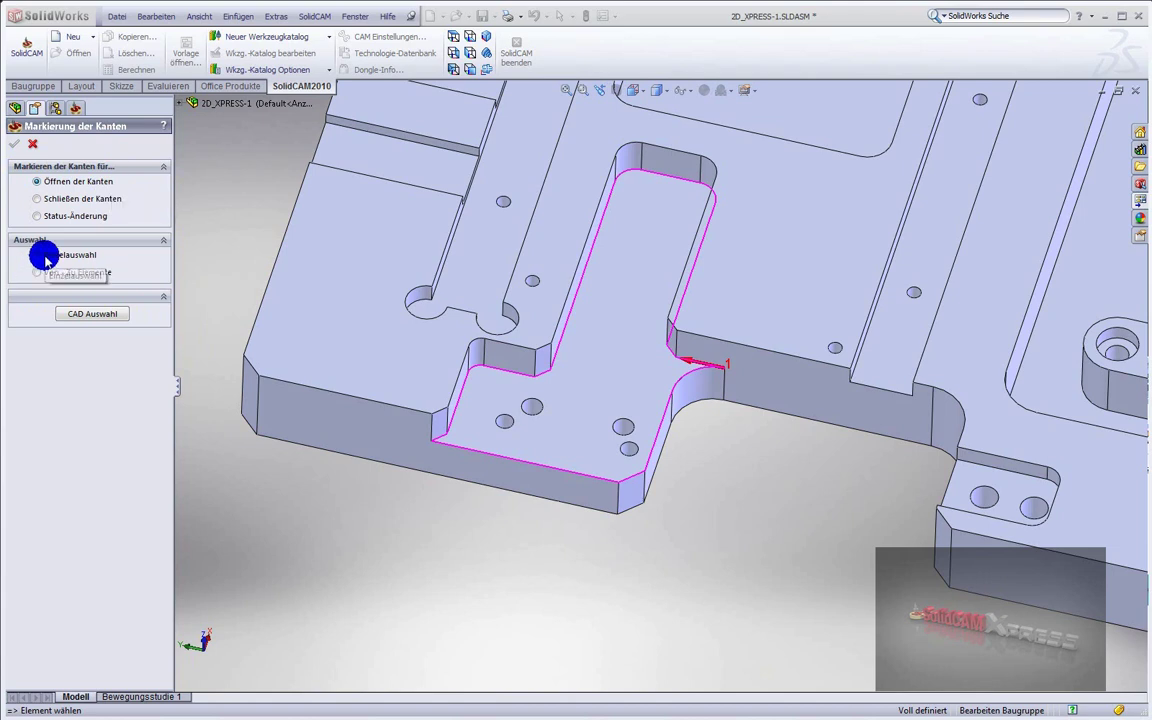
left_click(470, 450)
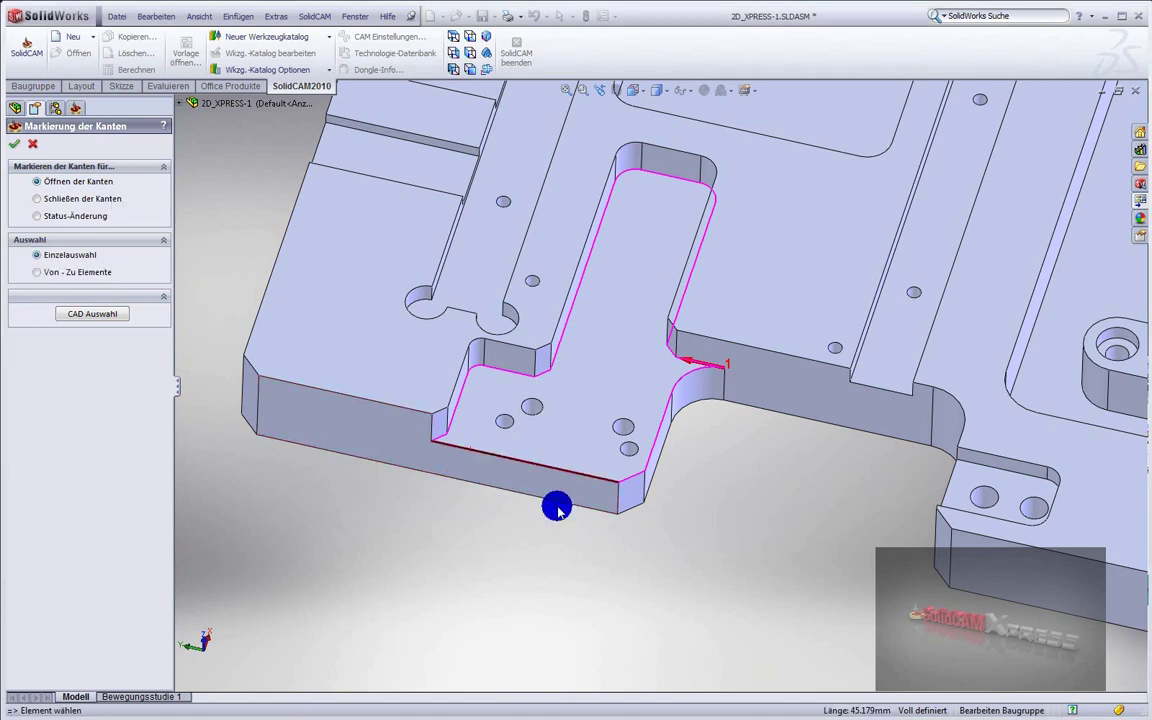
left_click(664, 424)
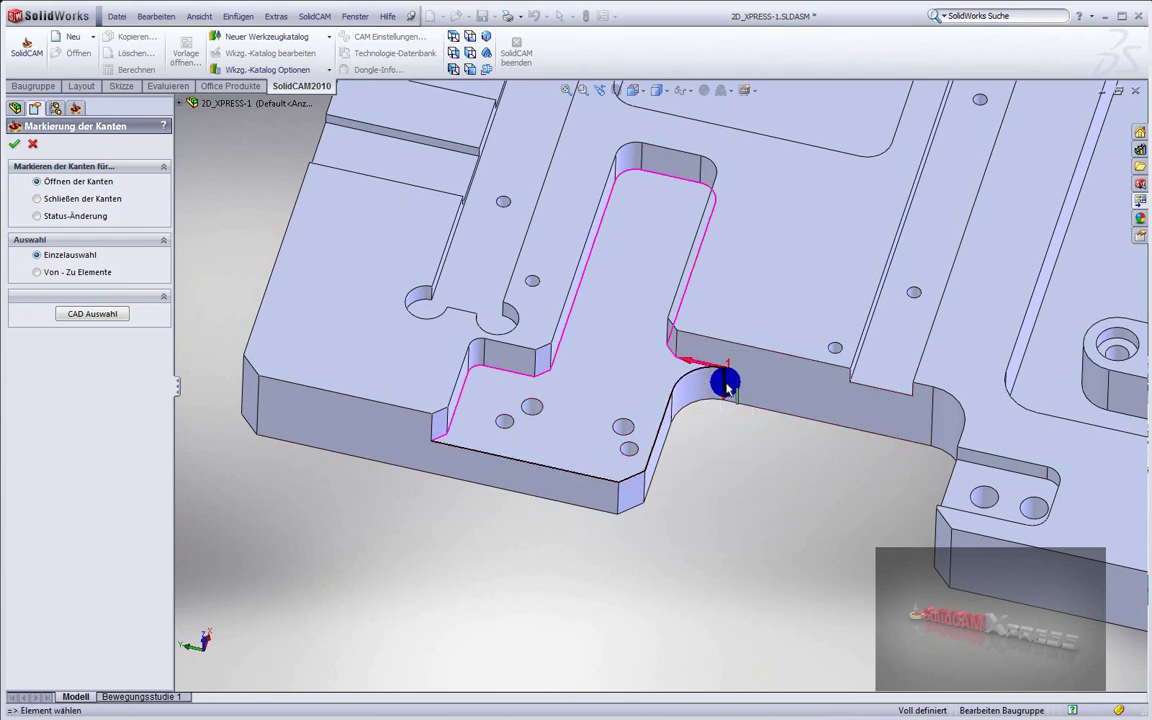
left_click(33, 146)
Mark the chain's outer edges as open with Von - Zu Elemente, from the notch's outer corner to the chain's start point, and accept the geometry
right_click(82, 270)
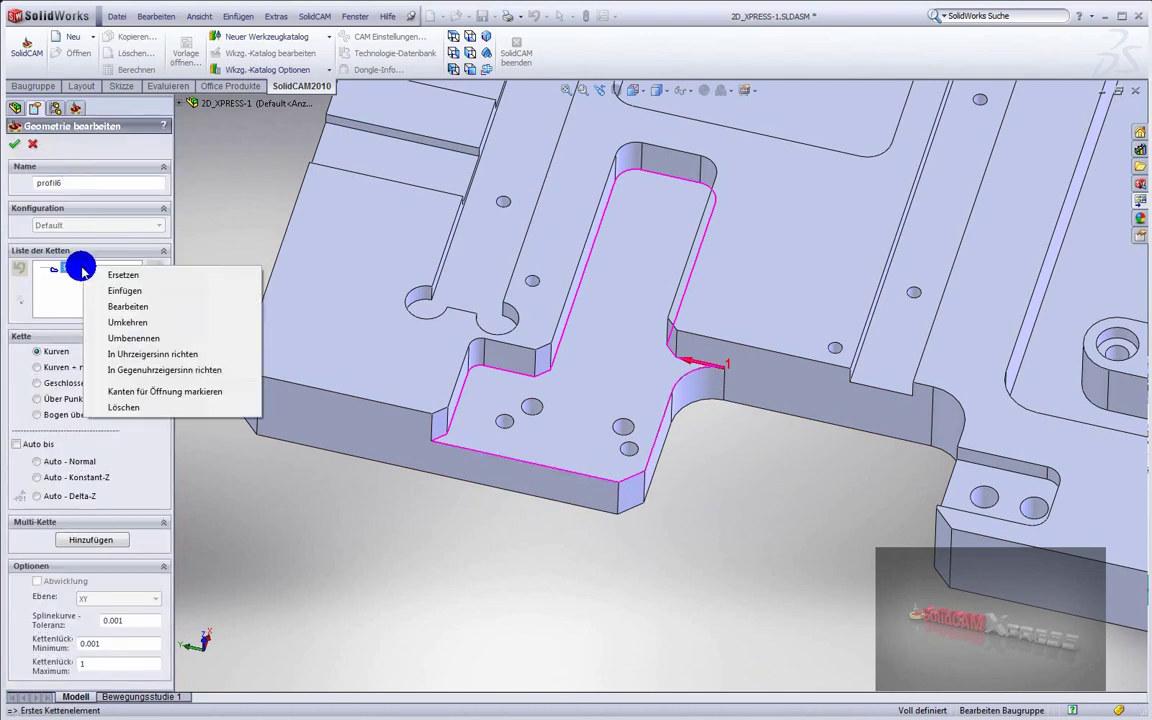
left_click(165, 391)
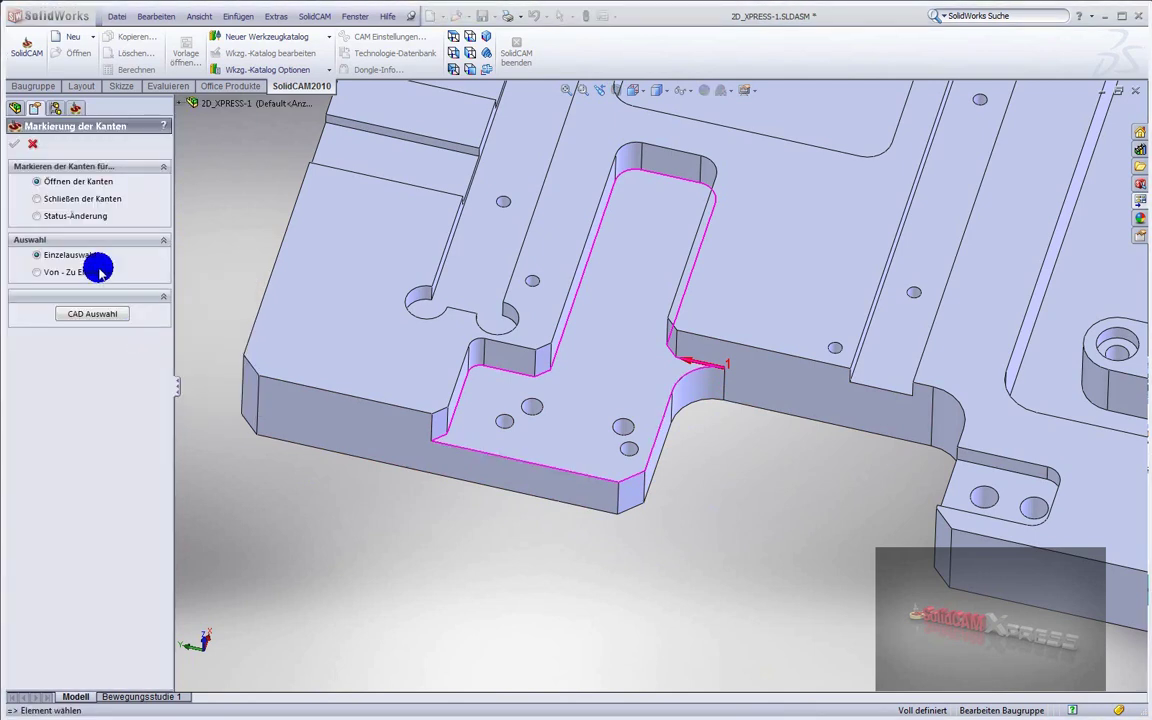
left_click(36, 273)
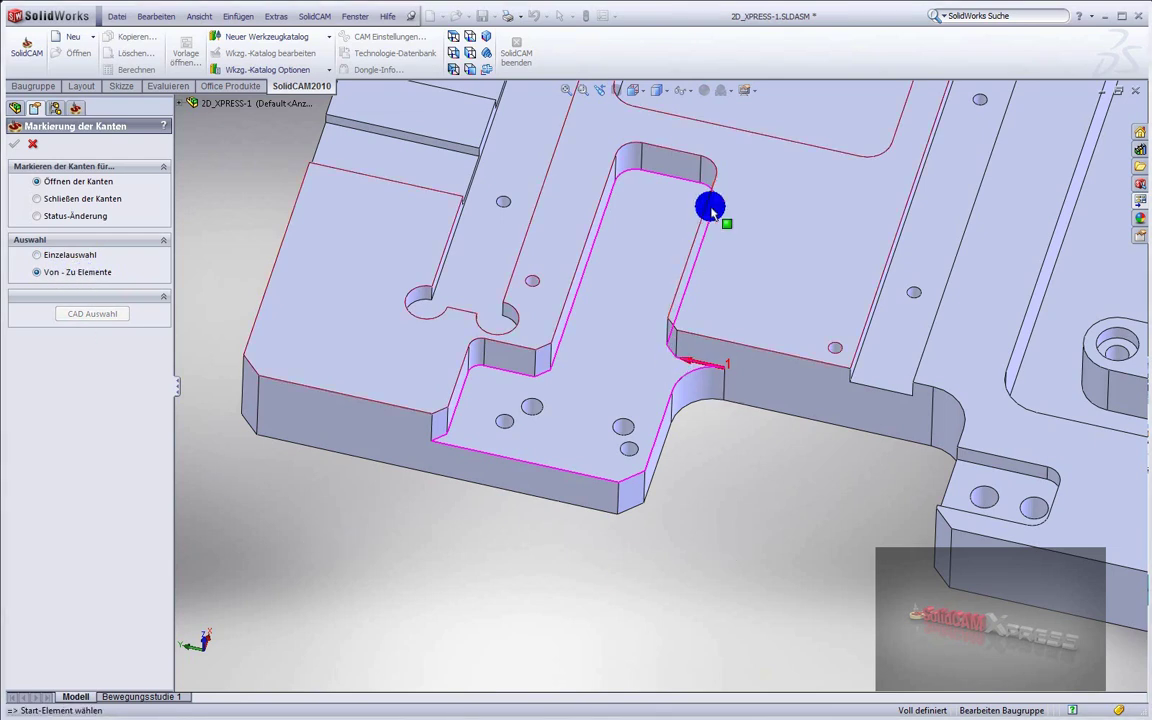
left_click(430, 439)
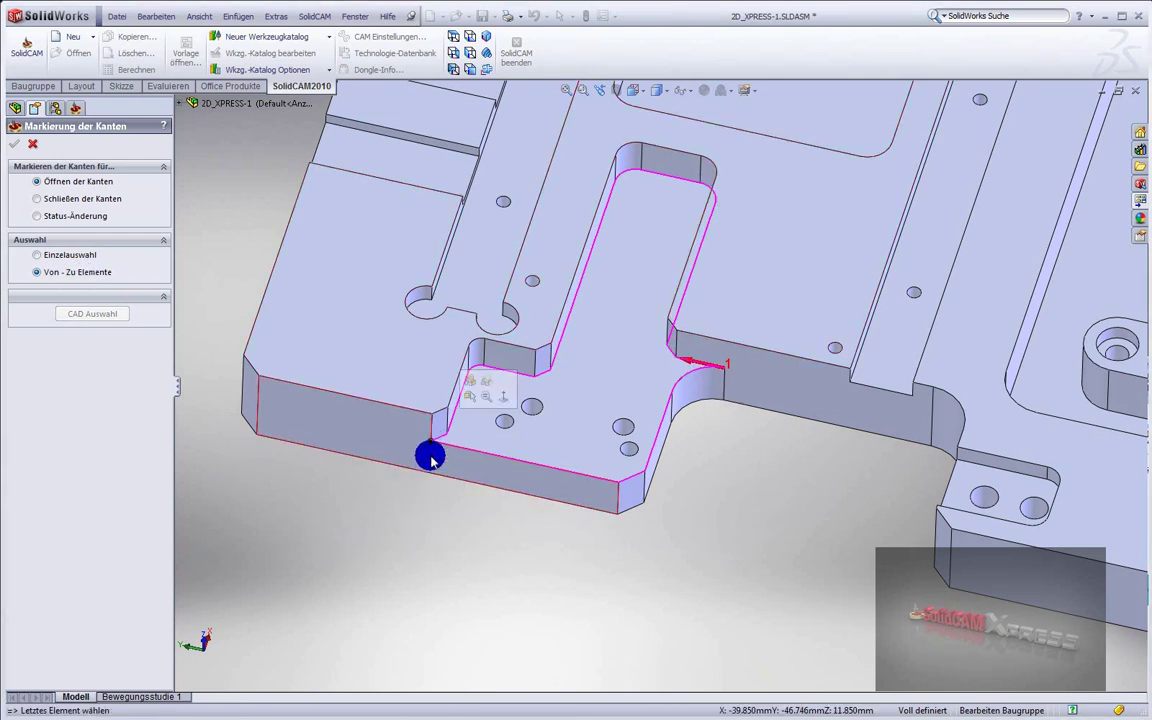
left_click(724, 371)
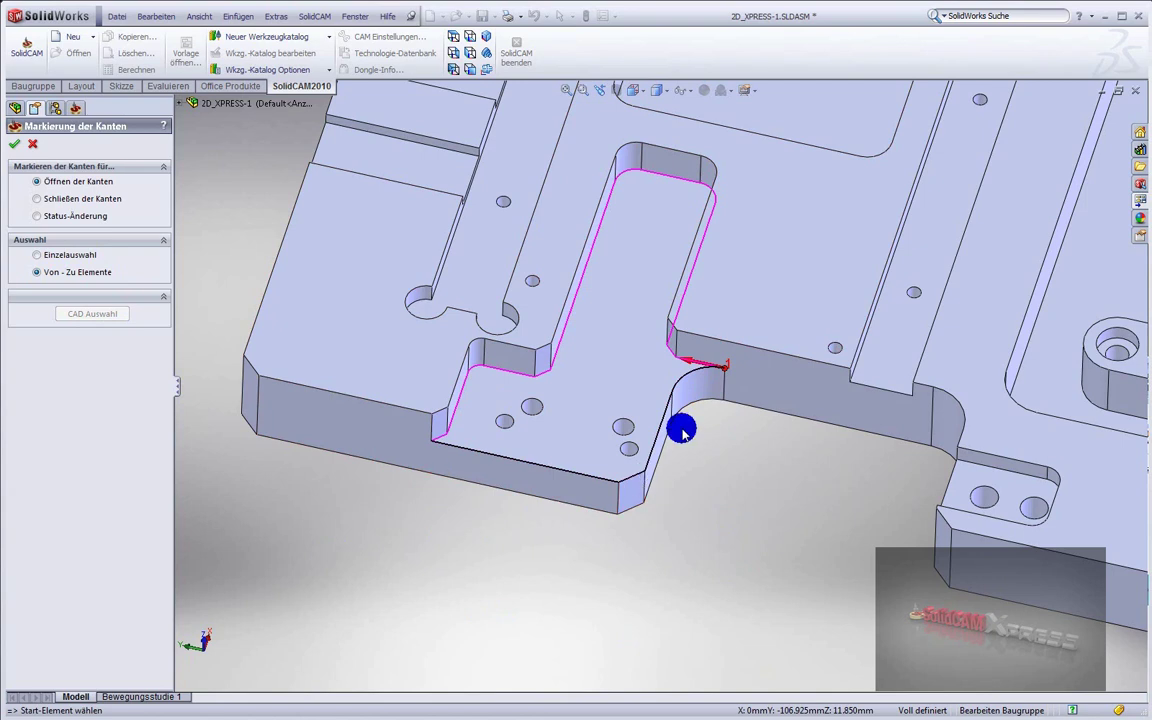
left_click(17, 146)
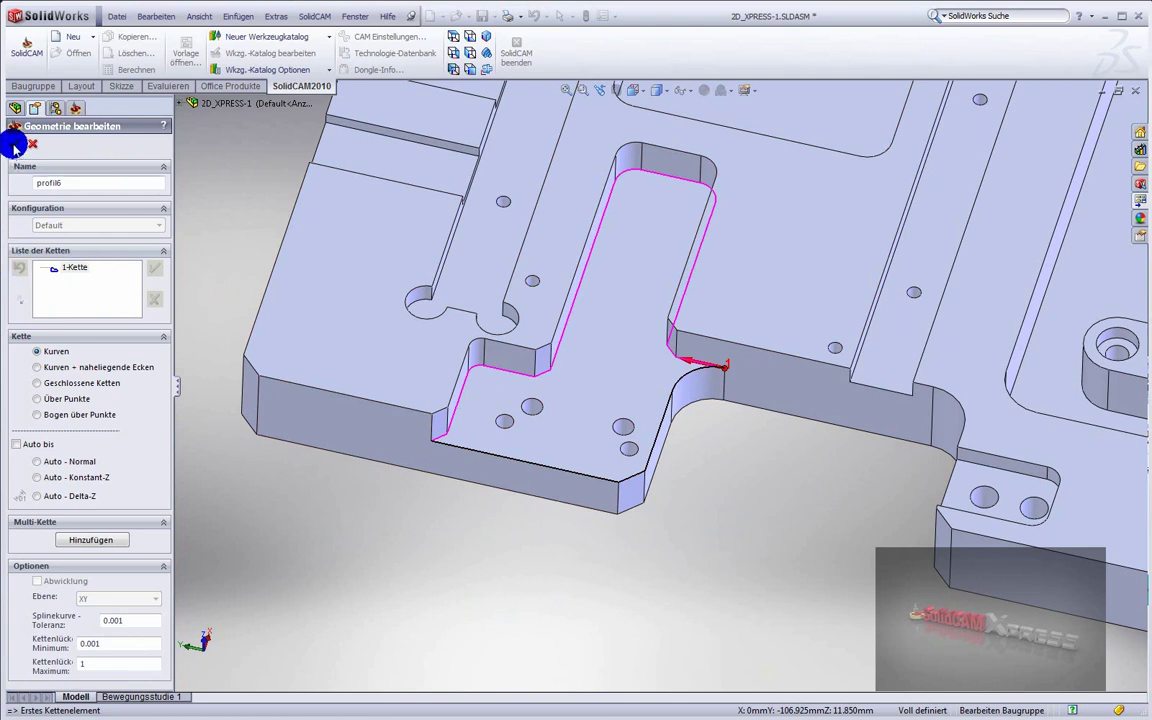
left_click(10, 148)
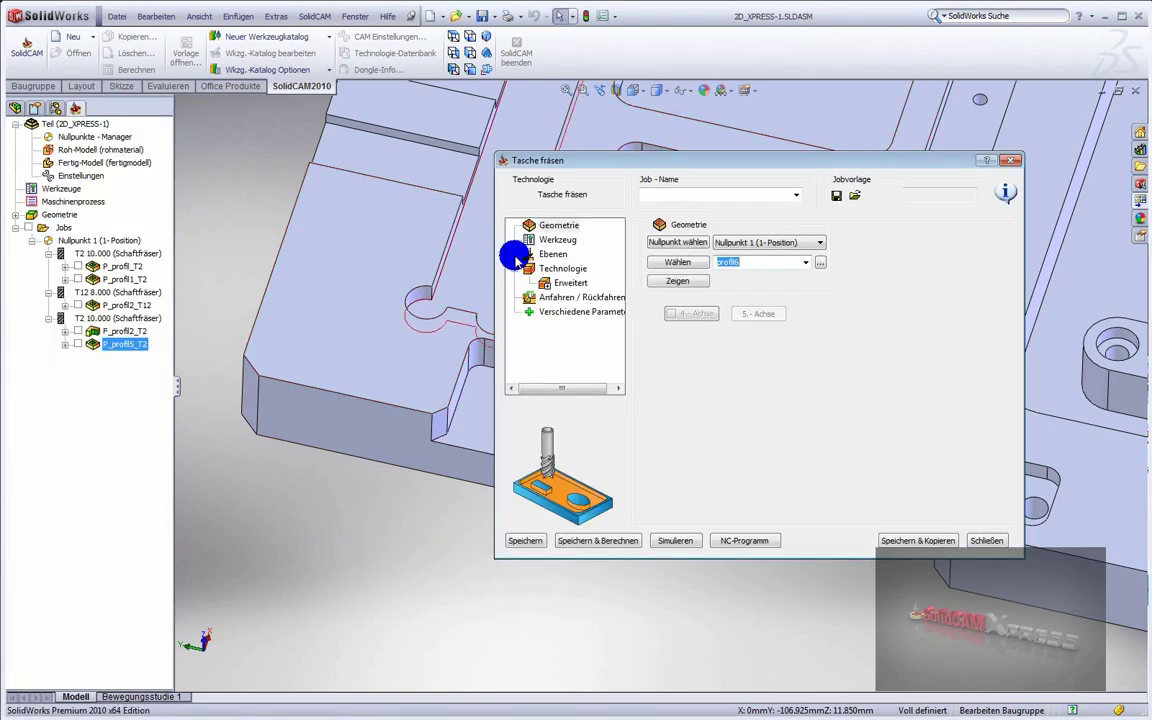
Assign tool 1, the 6 mm Schaftfräser, to the pocket milling job
left_click(557, 240)
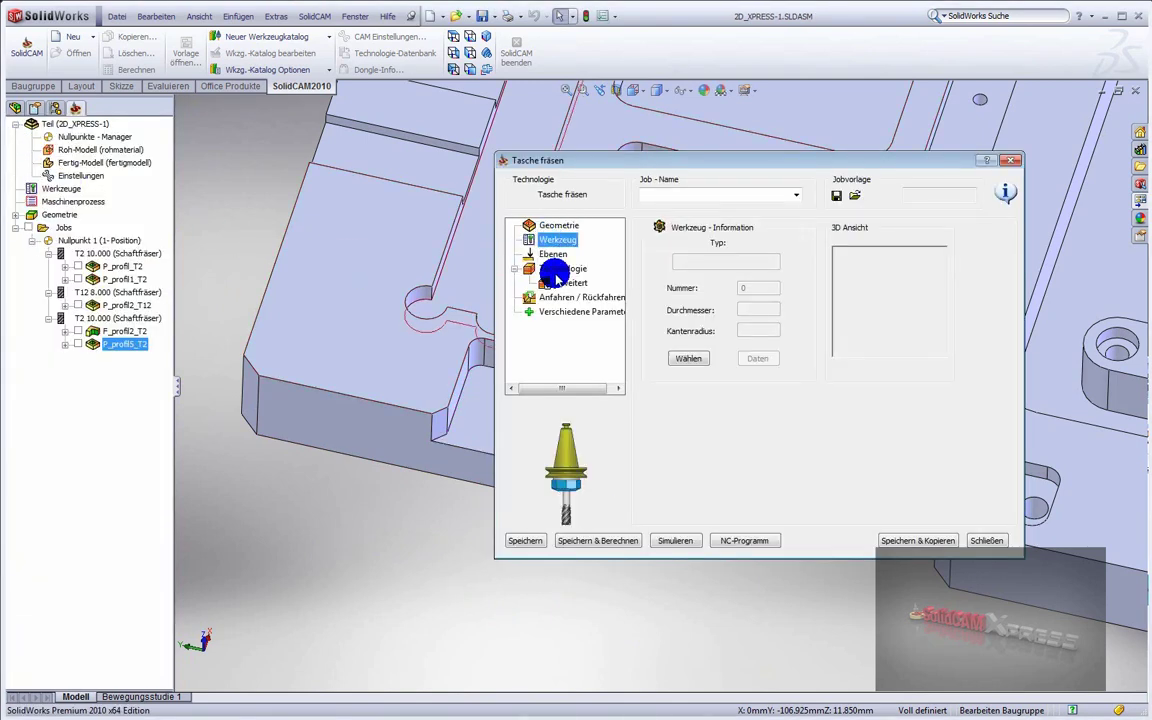
left_click(678, 352)
left_click(481, 268)
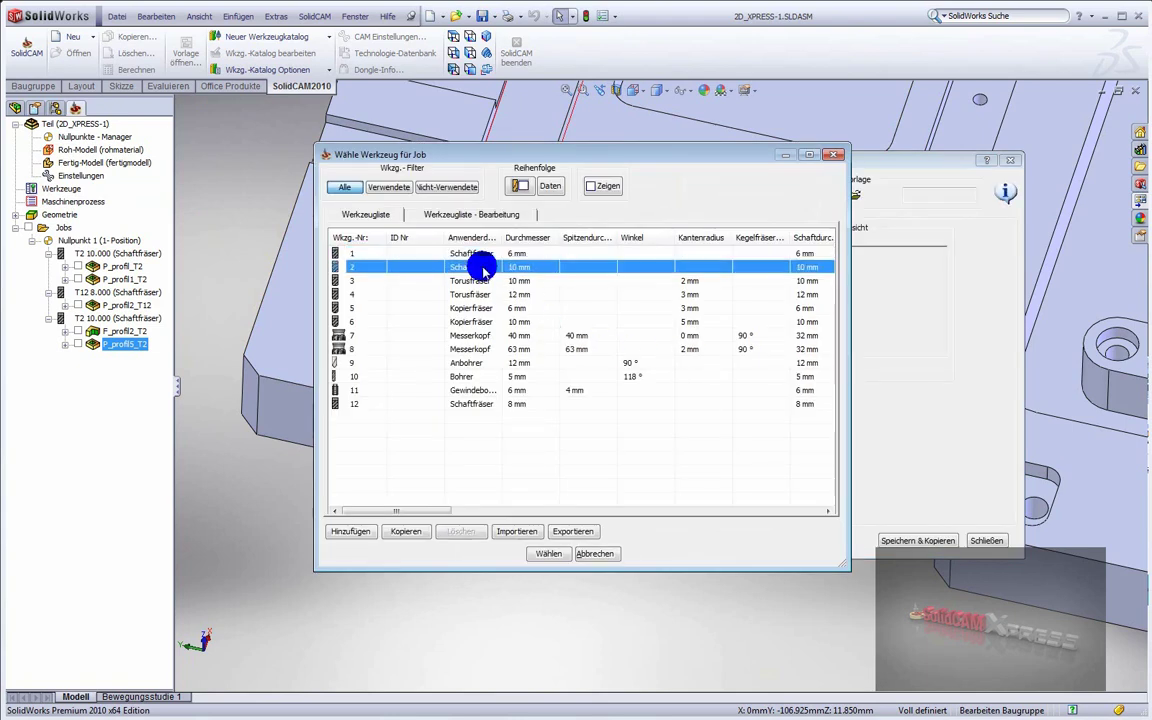
left_click(521, 256)
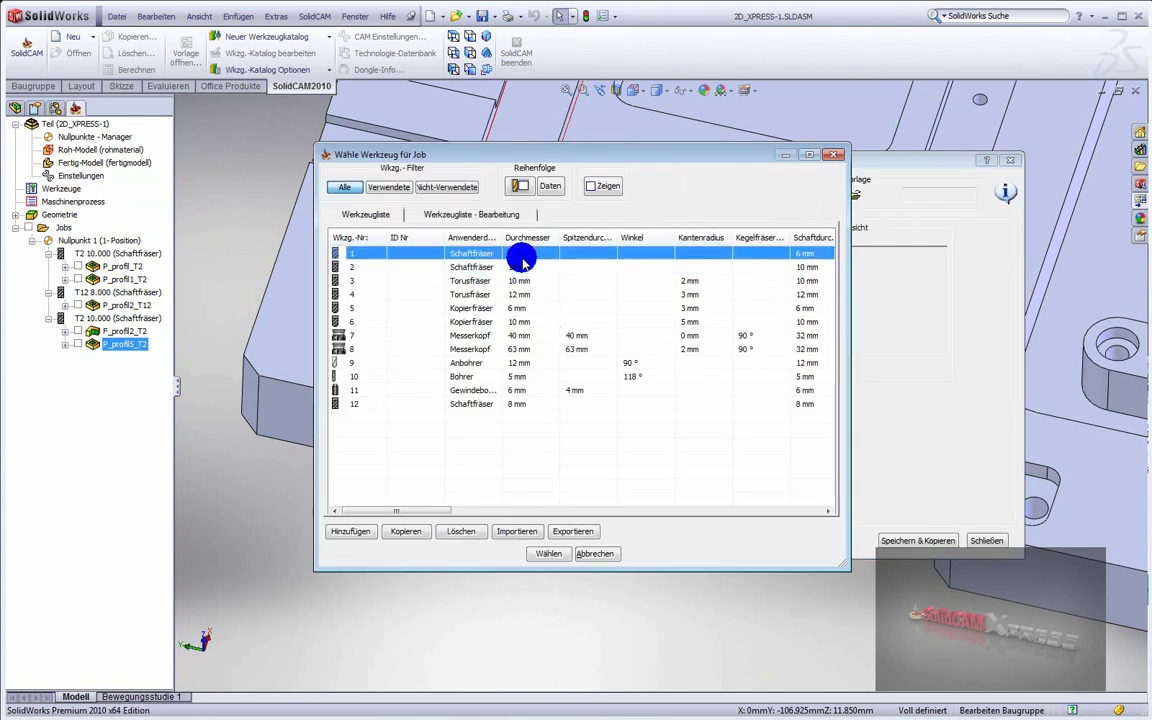
left_click(550, 553)
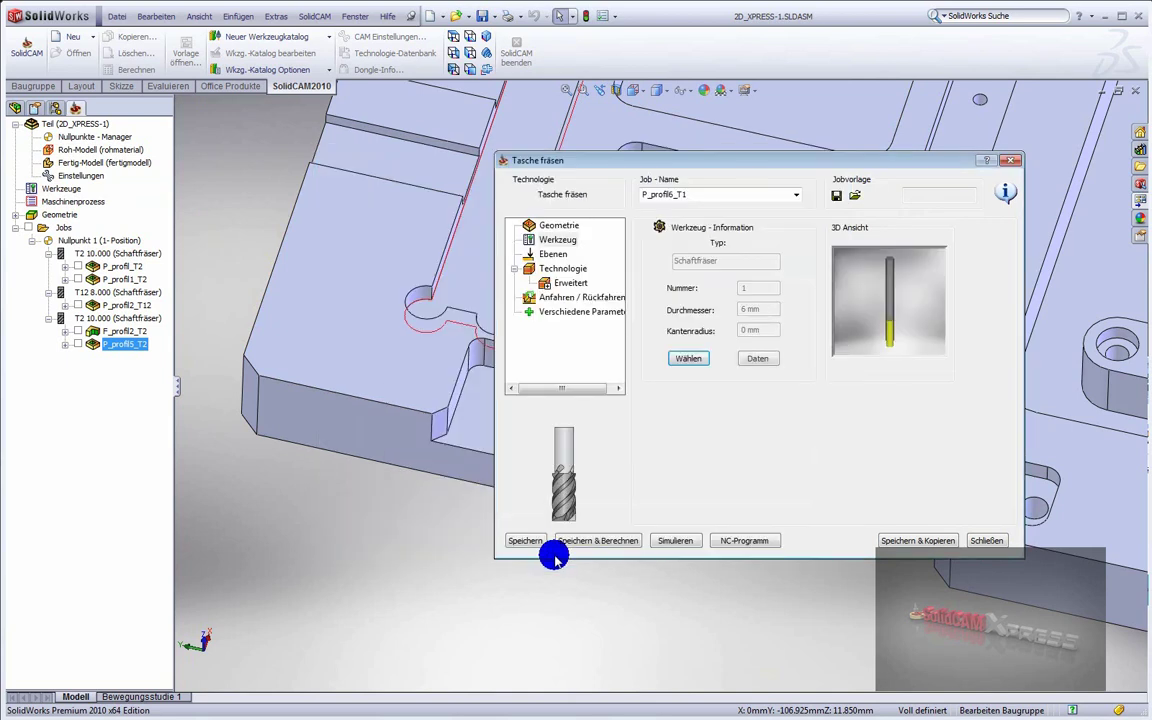
Set the Taschentiefe to 10.05 by picking the pocket's floor face, keeping a Zustellung of 3
left_click(550, 254)
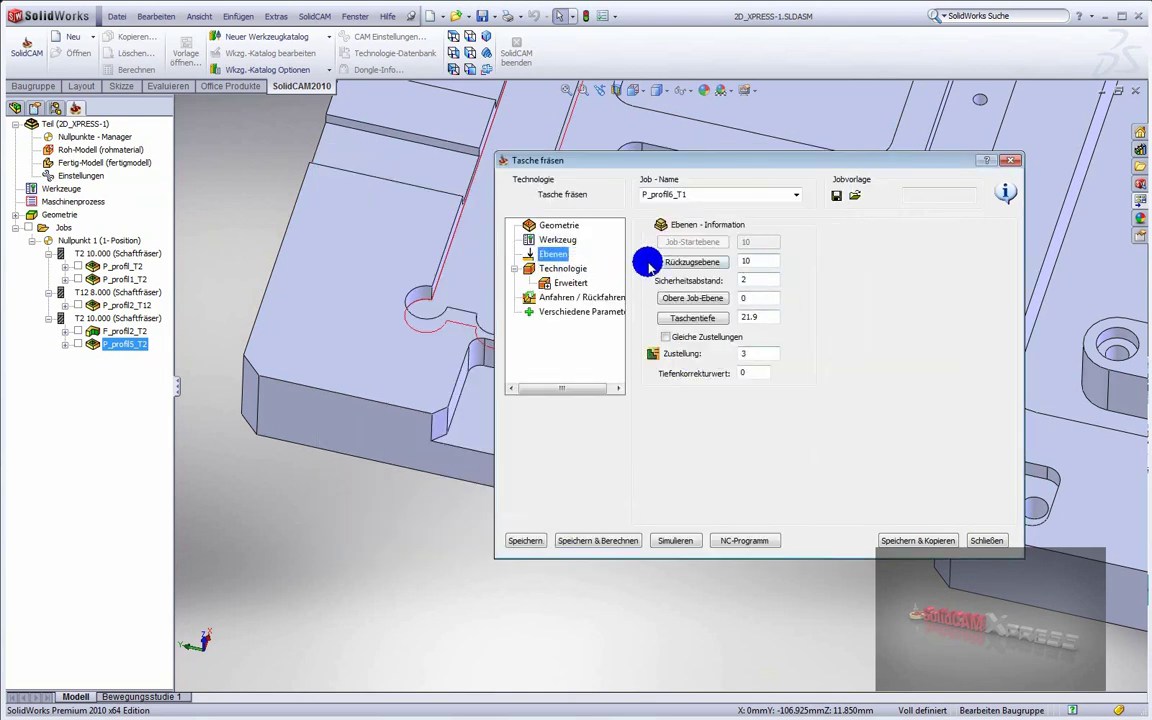
left_click(709, 320)
left_click(620, 348)
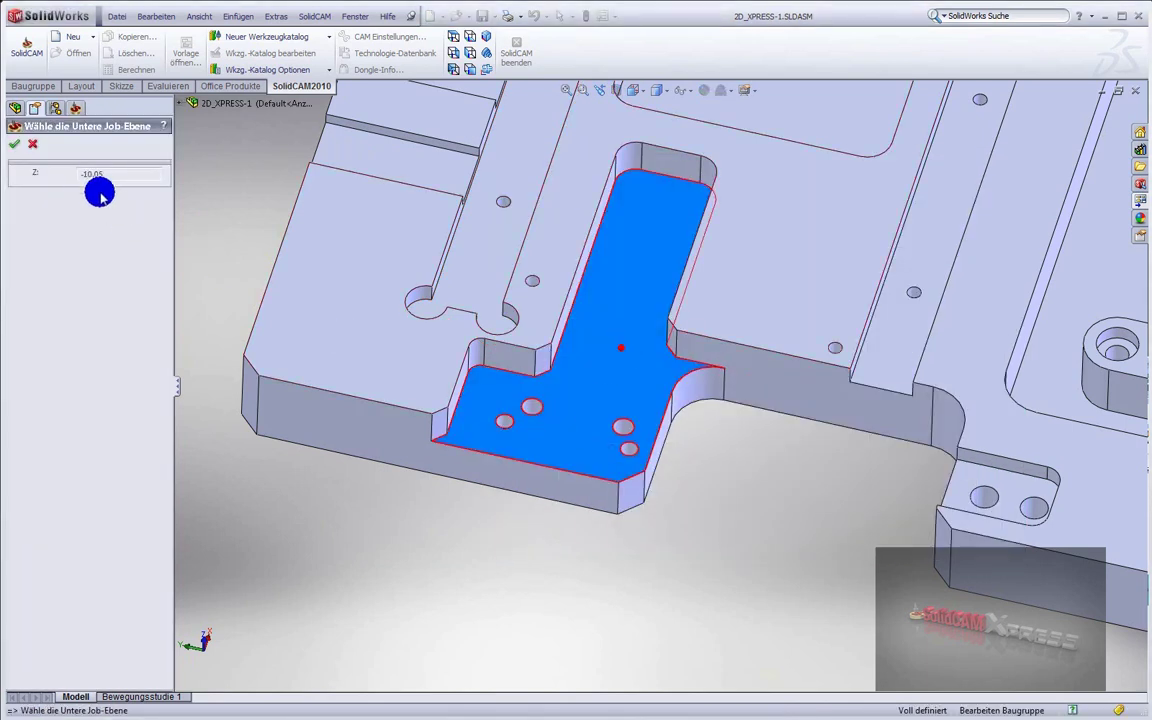
left_click(13, 145)
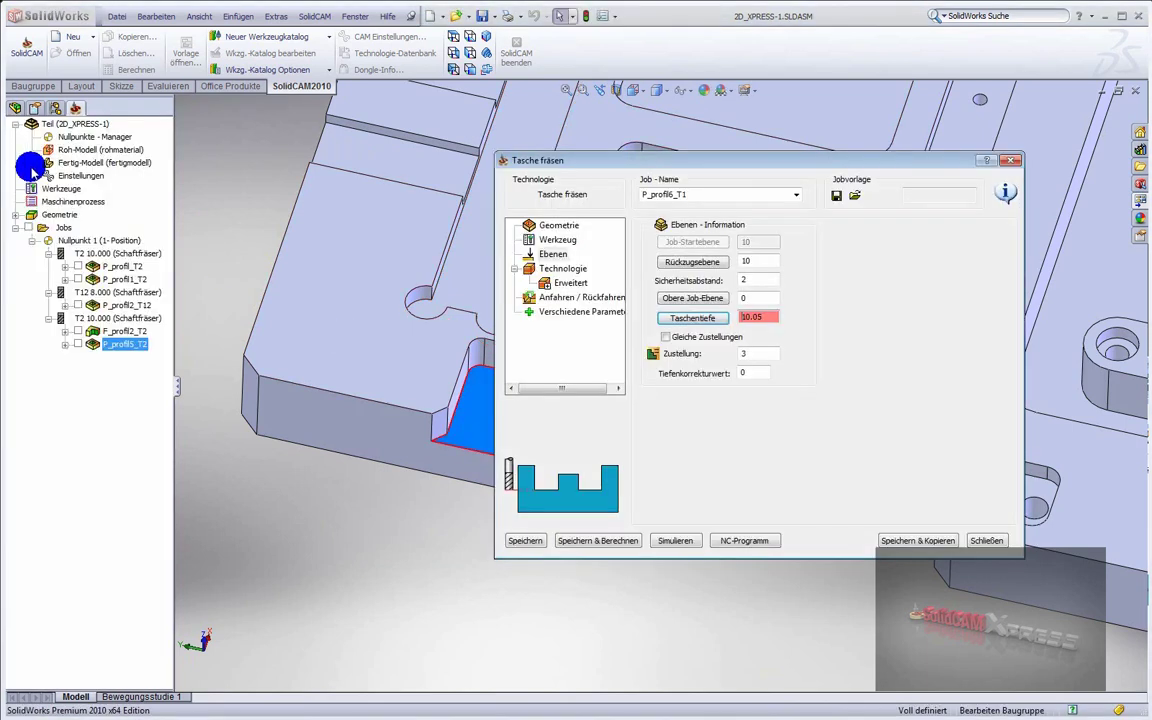
double_click(762, 357)
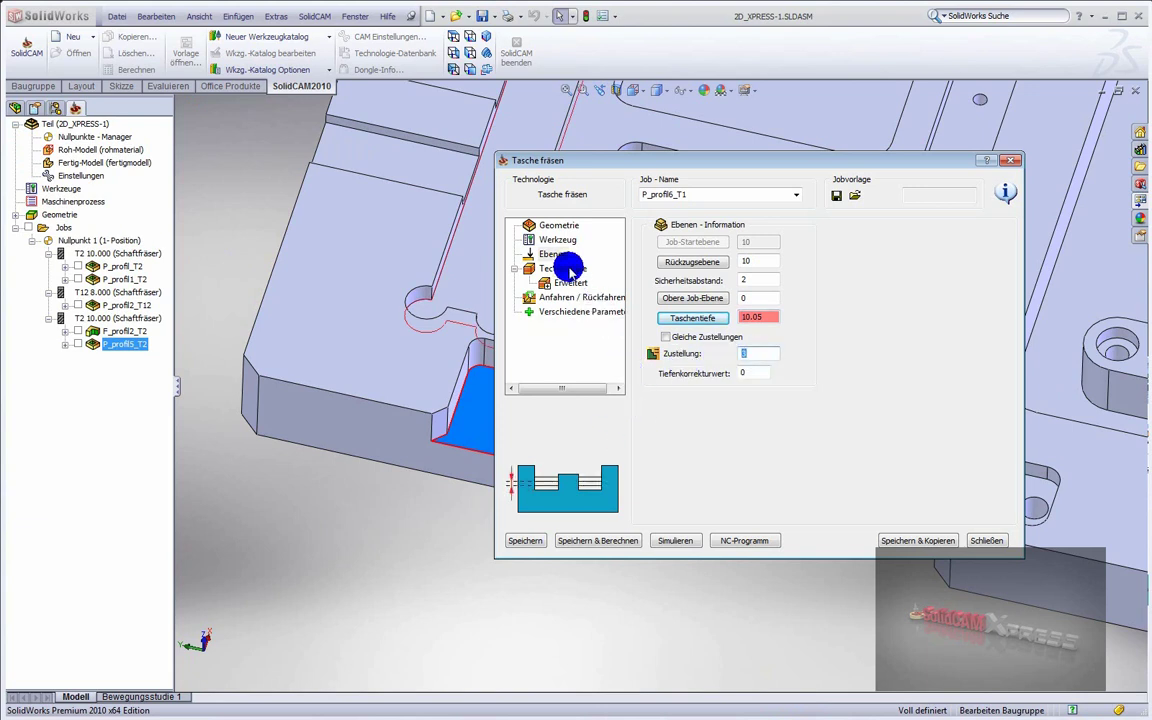
Check the pocket job's Technologie settings, keep the wall allowance at 0, and save and calculate the job
left_click(566, 268)
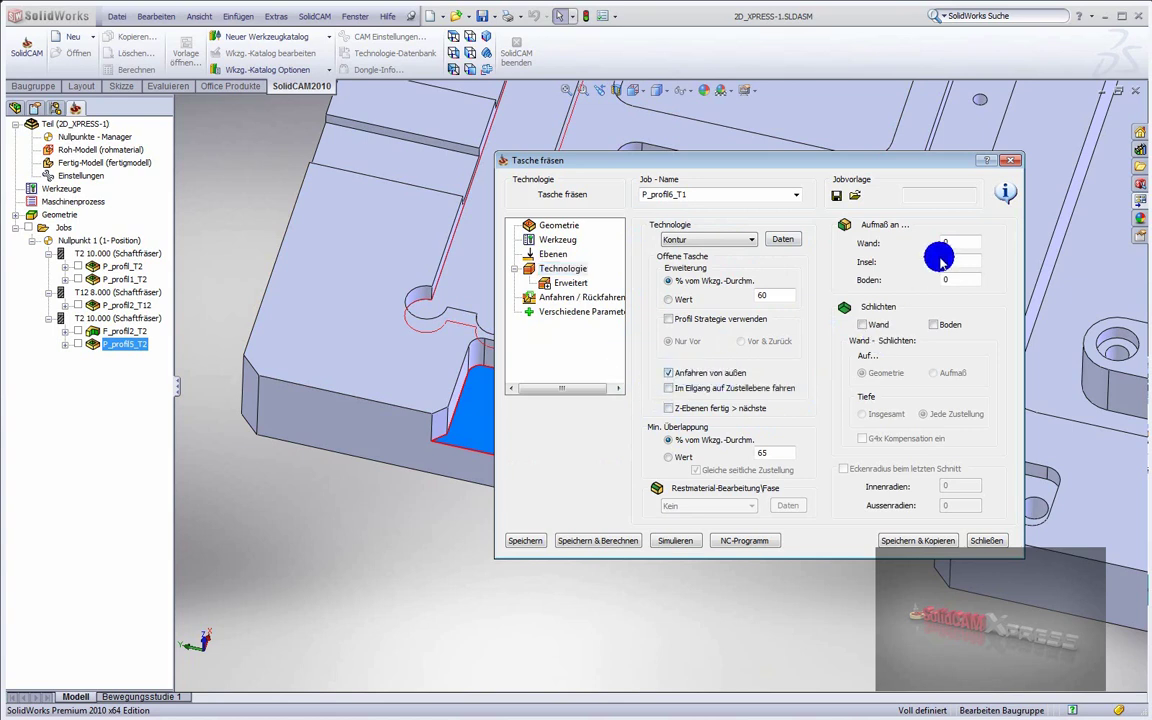
mouse_move(961, 241)
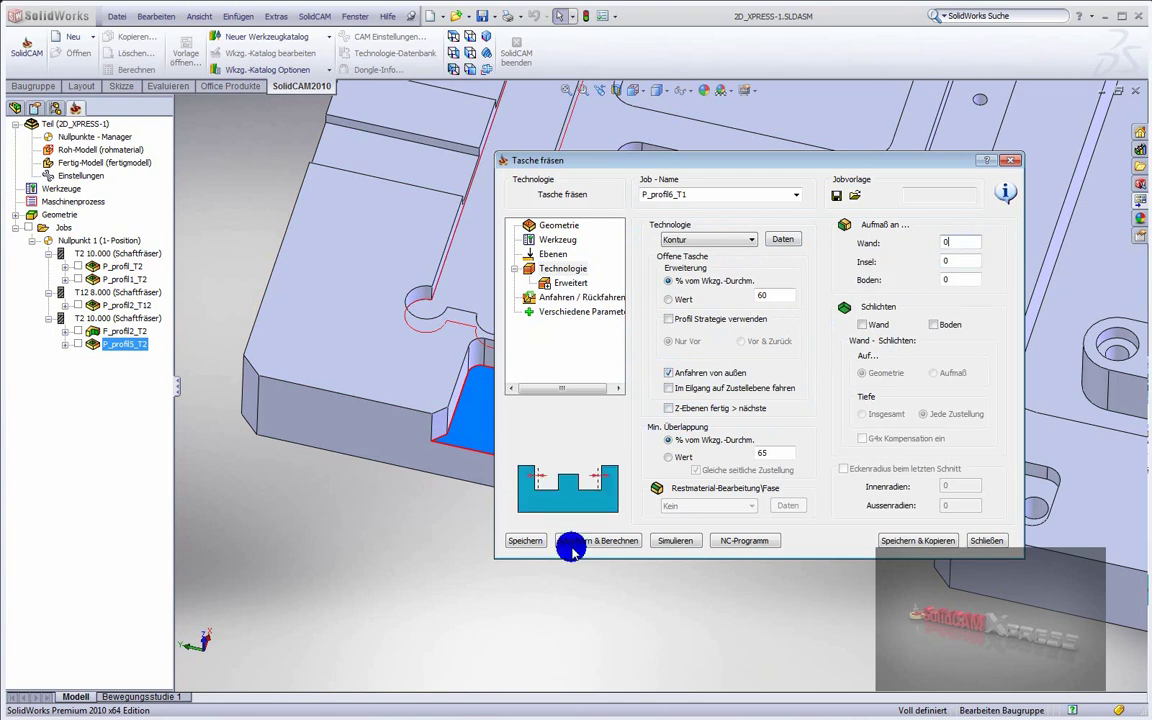
left_click(600, 541)
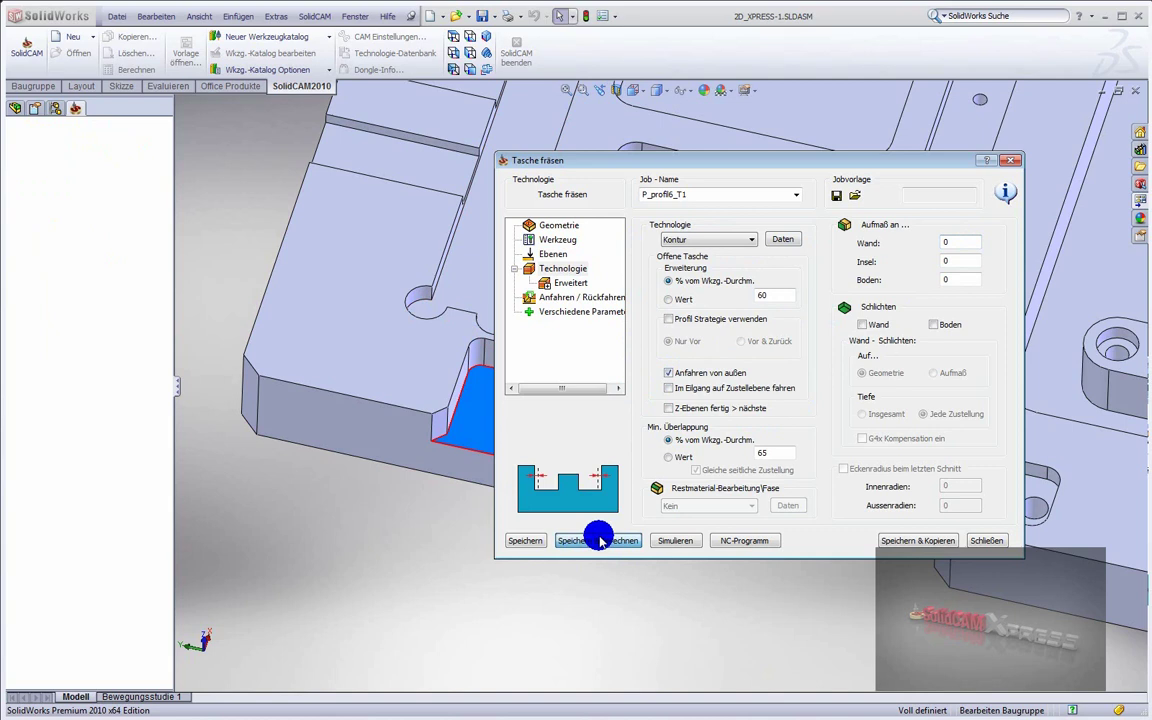
Simulate the Kontur toolpath on the CAD model, examine the passes in the pocket and along its open edges, and exit the simulation
left_click(672, 540)
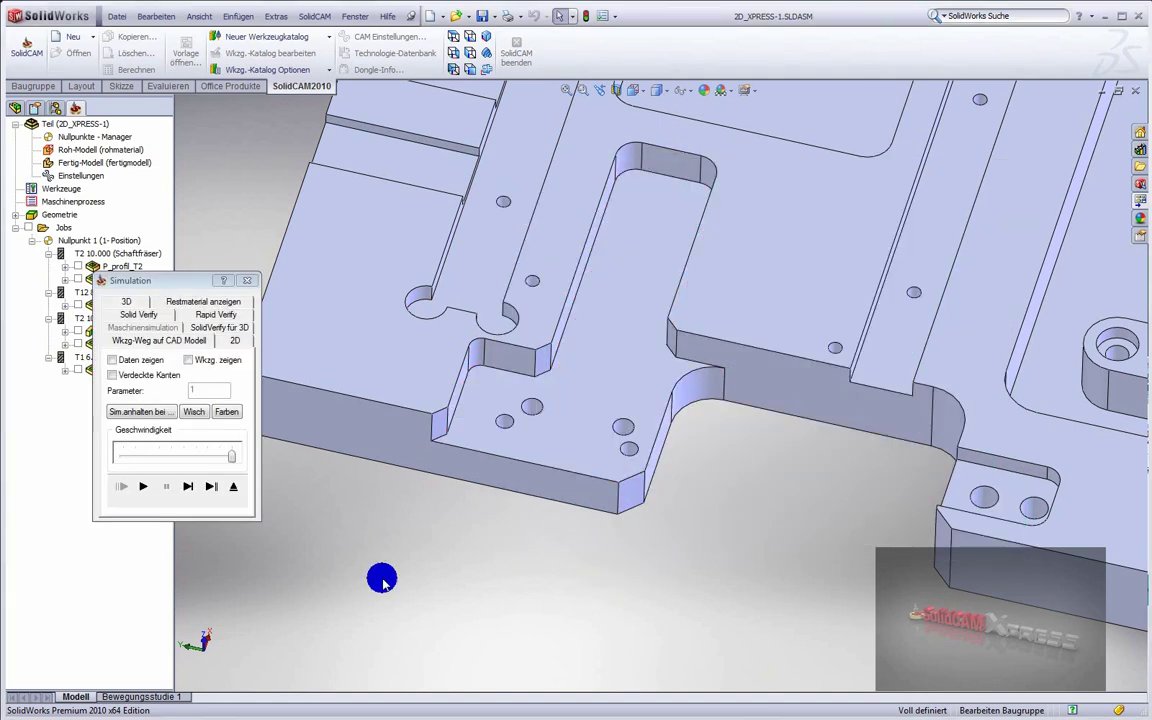
left_click(137, 487)
mouse_move(221, 540)
middle_mouse_down()
mouse_move(537, 594)
mouse_move(549, 640)
mouse_move(540, 645)
mouse_move(501, 643)
mouse_move(614, 602)
mouse_move(676, 441)
middle_mouse_up()
scroll(685, 420, "down", 3)
scroll(675, 370, "up", 3)
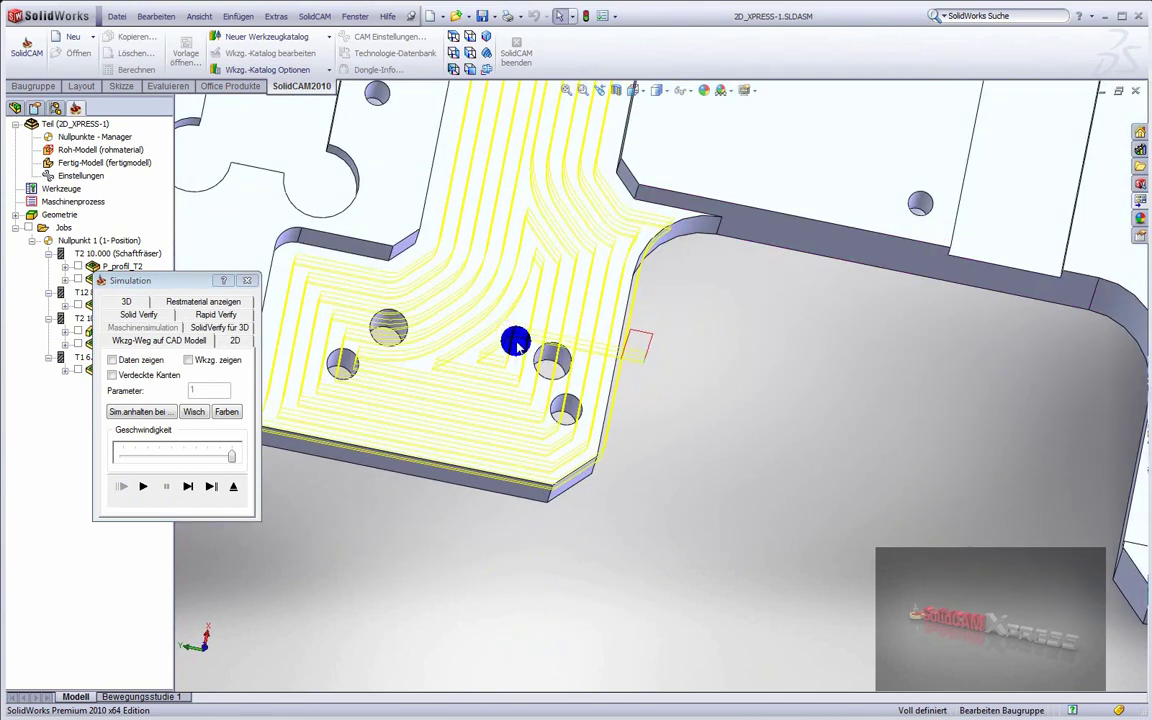
scroll(506, 346, "up", 2)
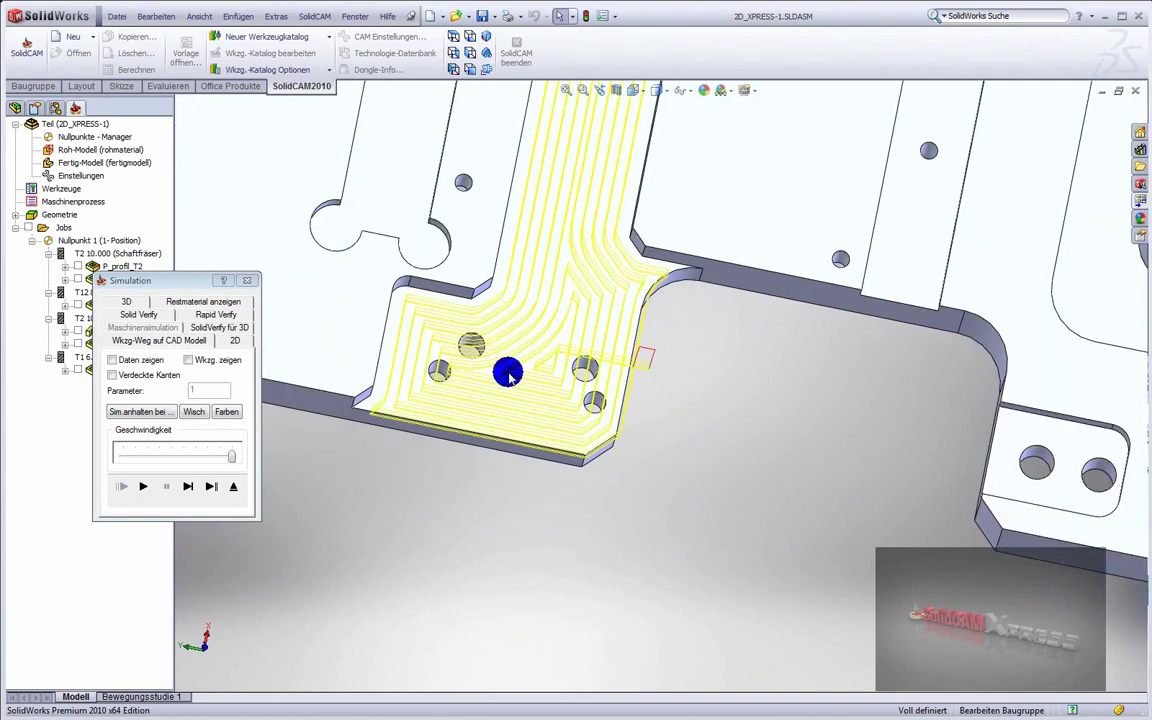
middle_click_drag(537, 340, 537, 401)
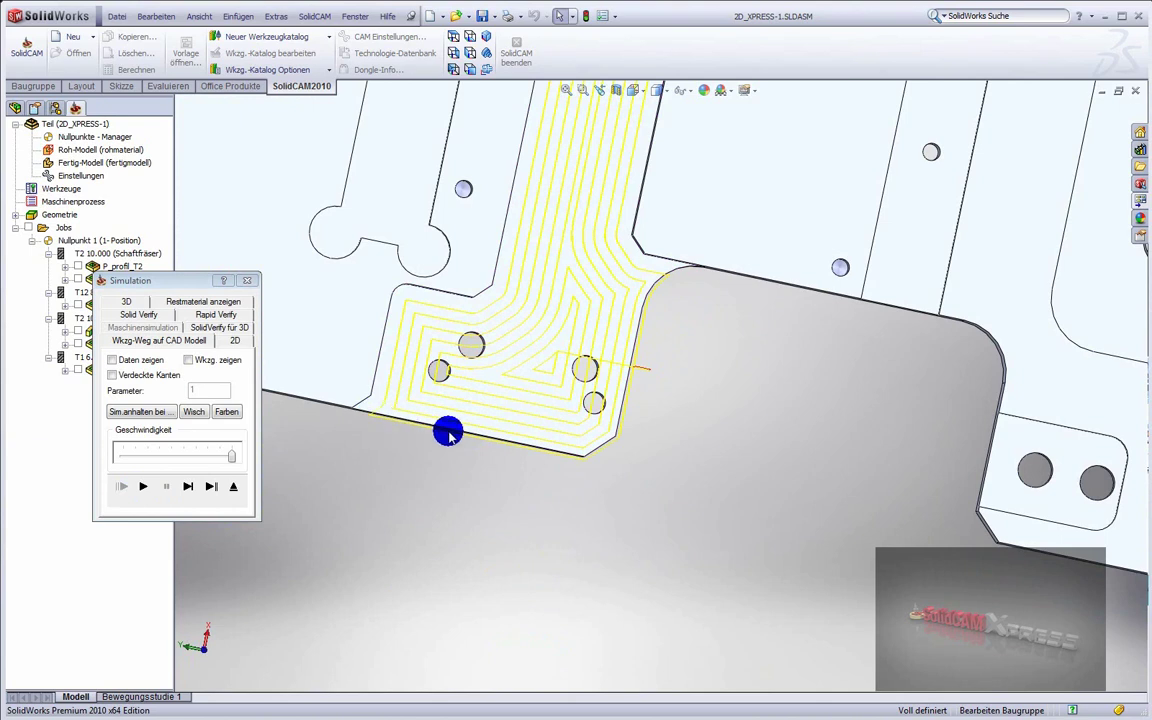
scroll(655, 300, "down", 4)
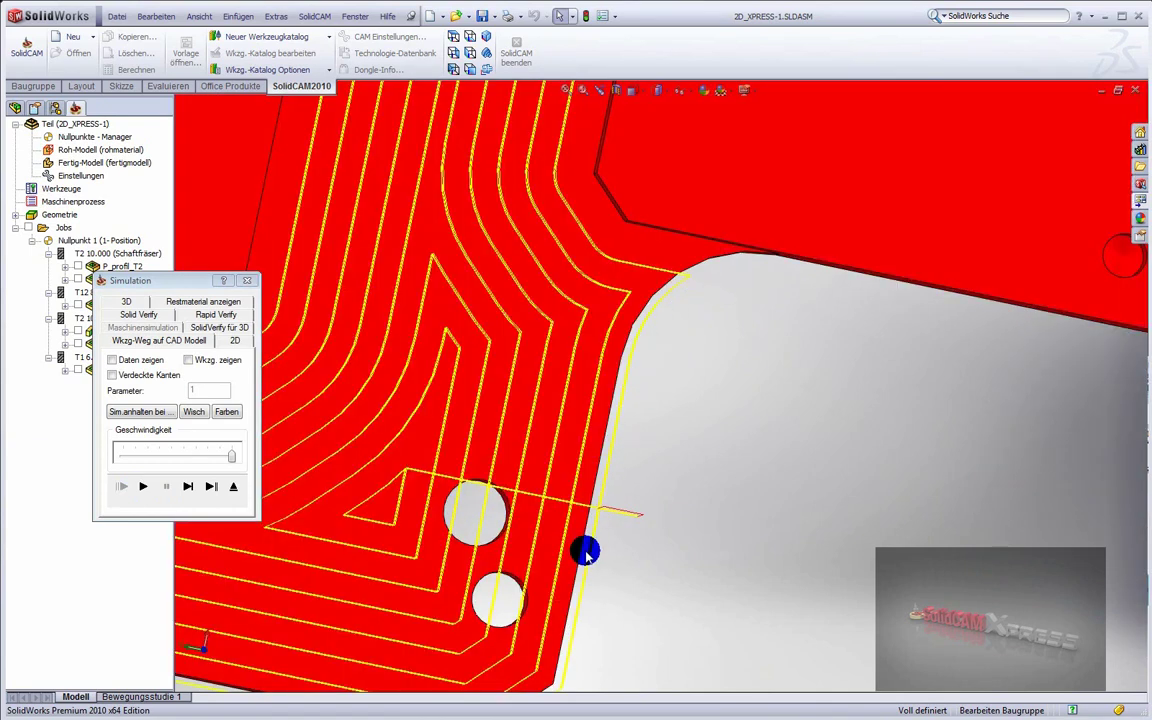
scroll(603, 551, "up", 3)
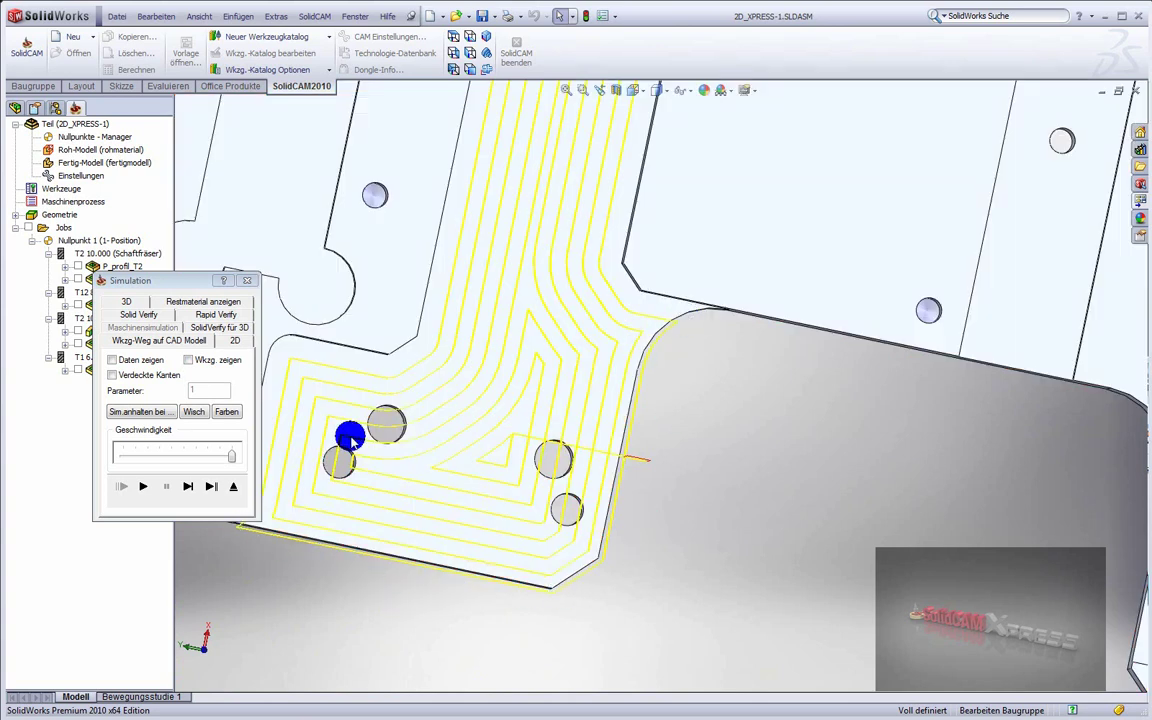
left_click(234, 488)
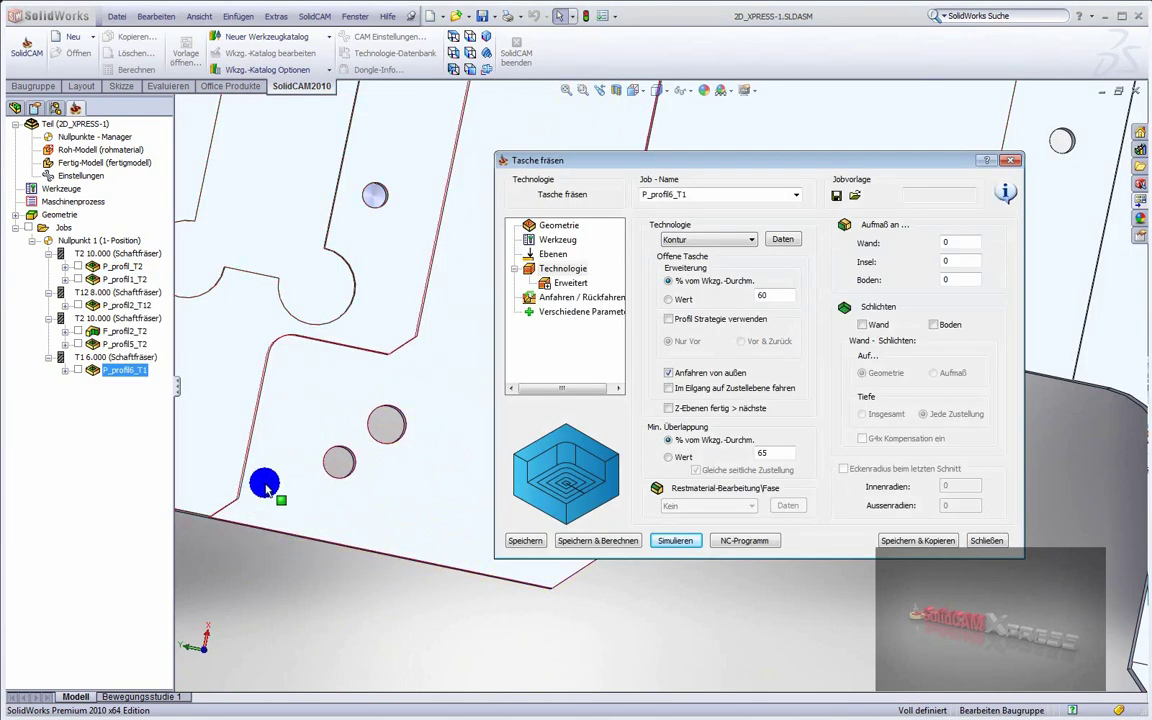
Enable Profil Strategie verwenden with Nur Vor, recalculate the pocket job and open its simulation
left_click(670, 319)
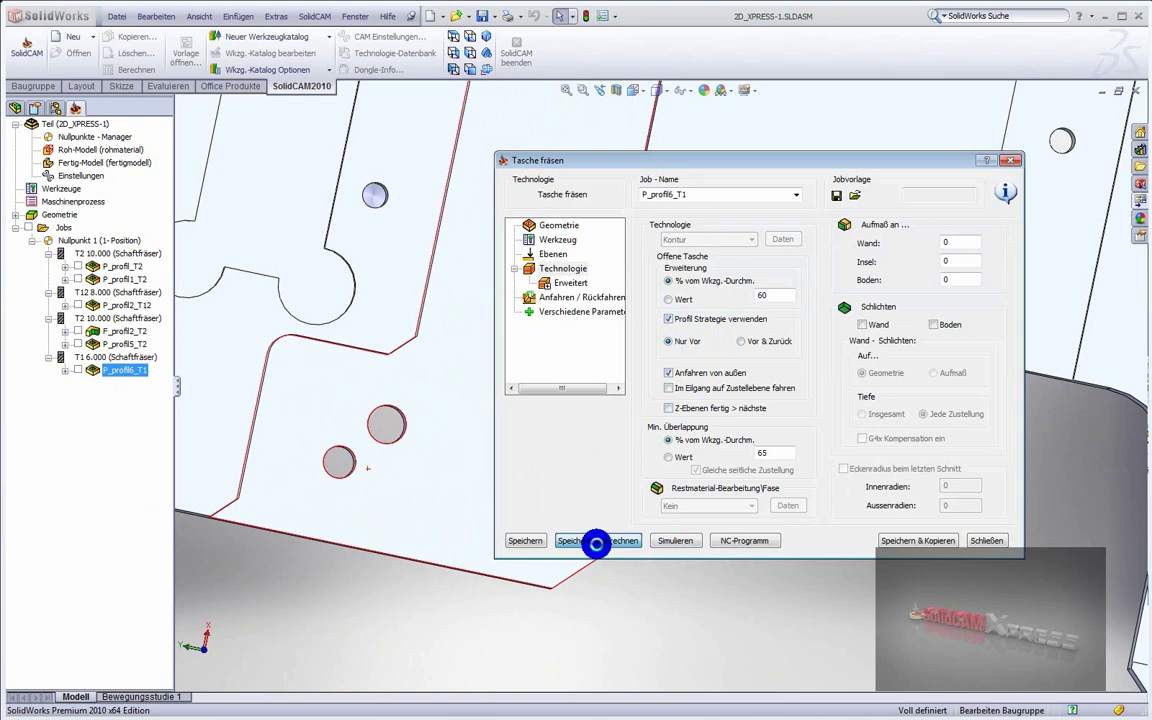
left_click(653, 541)
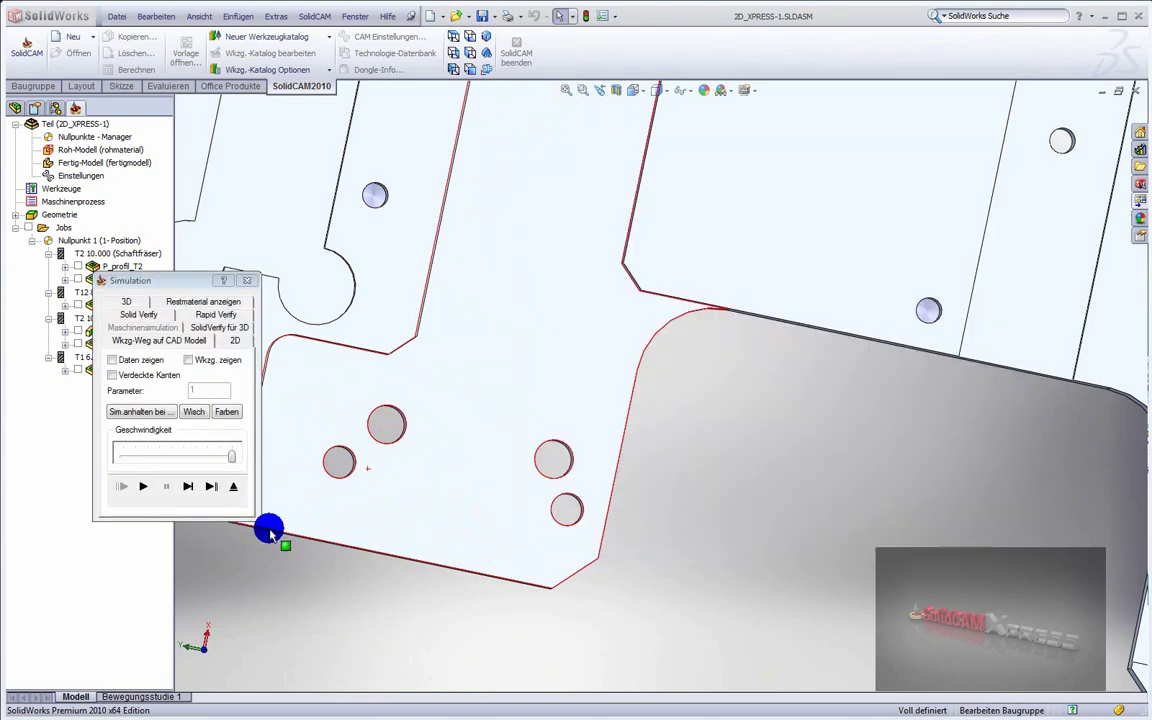
Run the simulation of the profile-strategy toolpath, examine its passes and approach moves at the open edges, and exit the simulation
left_click(149, 487)
middle_click_drag(553, 617, 558, 378)
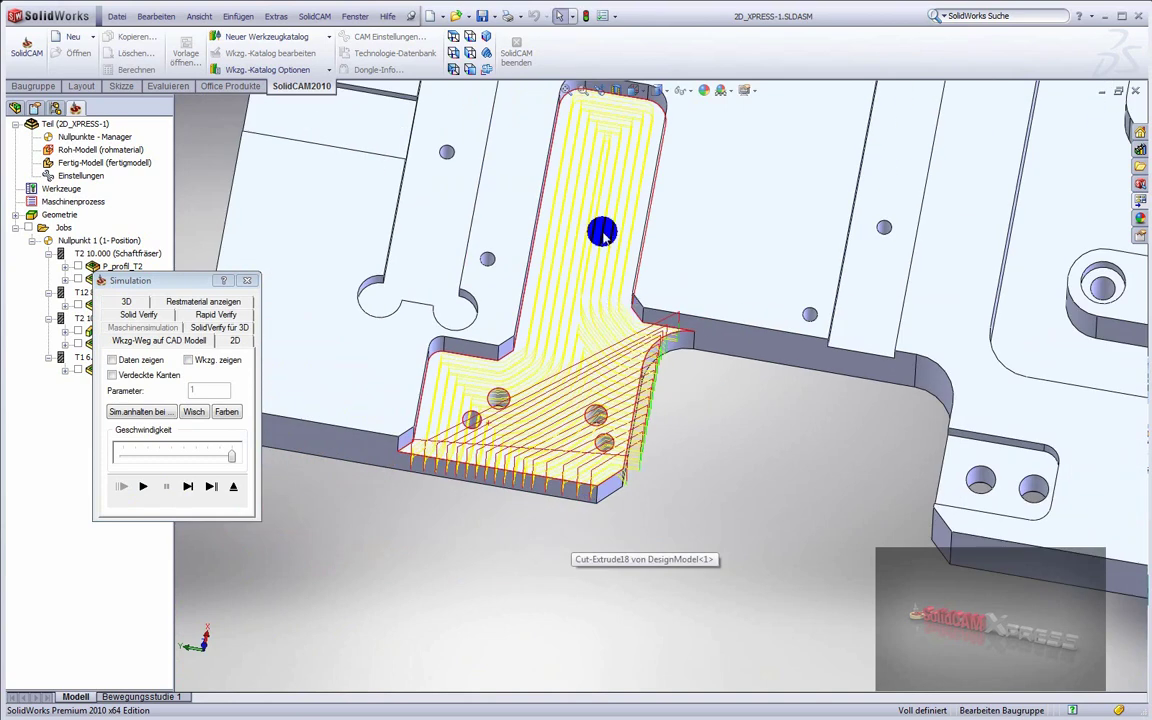
scroll(510, 385, "down", 2)
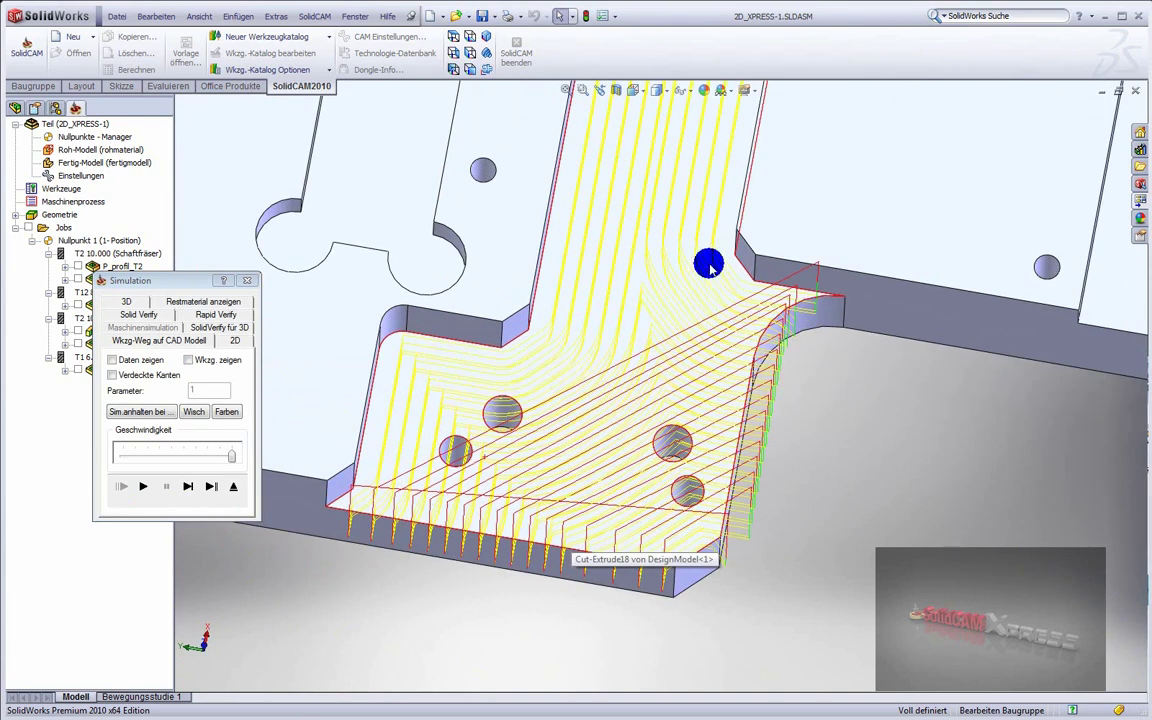
scroll(650, 338, "down", 2)
middle_click_drag(651, 447, 663, 380)
scroll(650, 378, "up", 2)
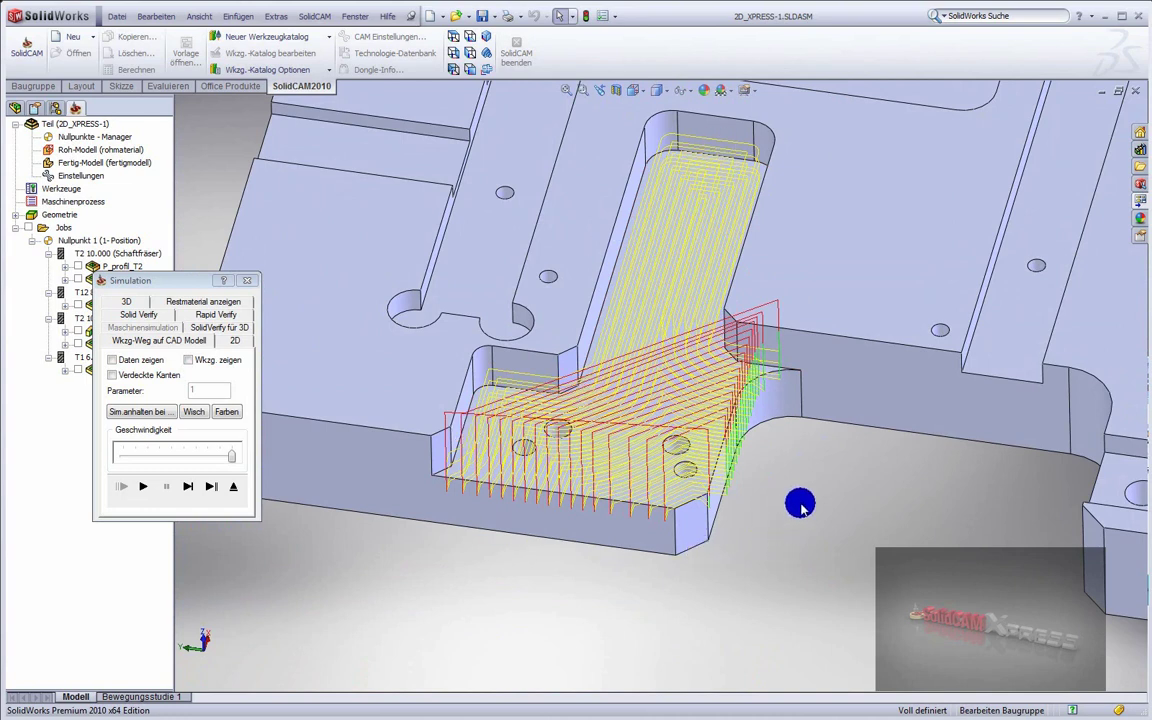
left_click(233, 486)
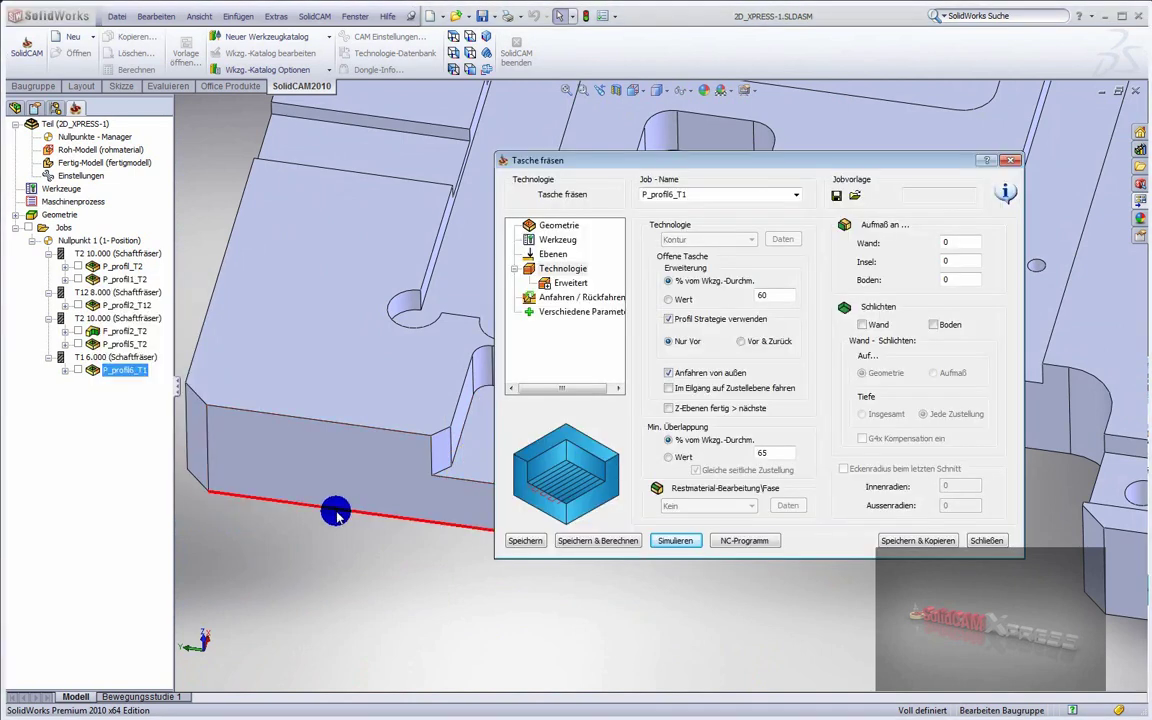
Close the P_profil6_T1 job and add a new Tasche job after it for the small corner pocket with two holes
left_click(957, 542)
left_click(714, 270)
scroll(760, 290, "down", 3)
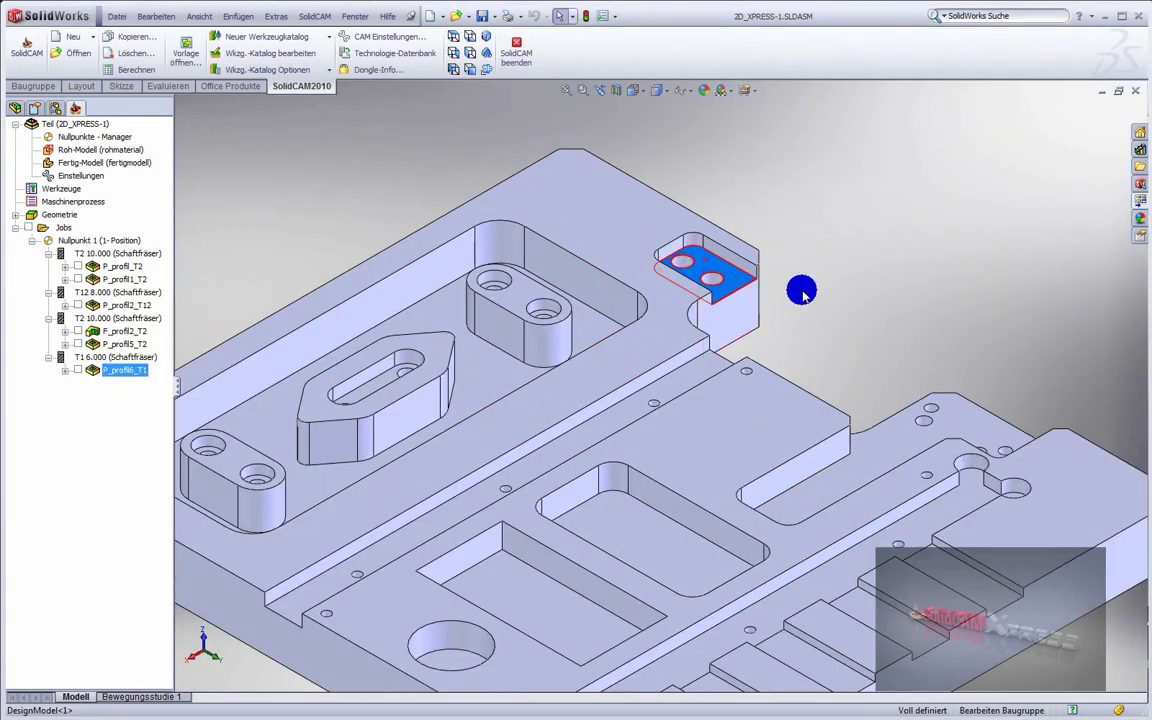
scroll(760, 290, "down", 2)
right_click(110, 372)
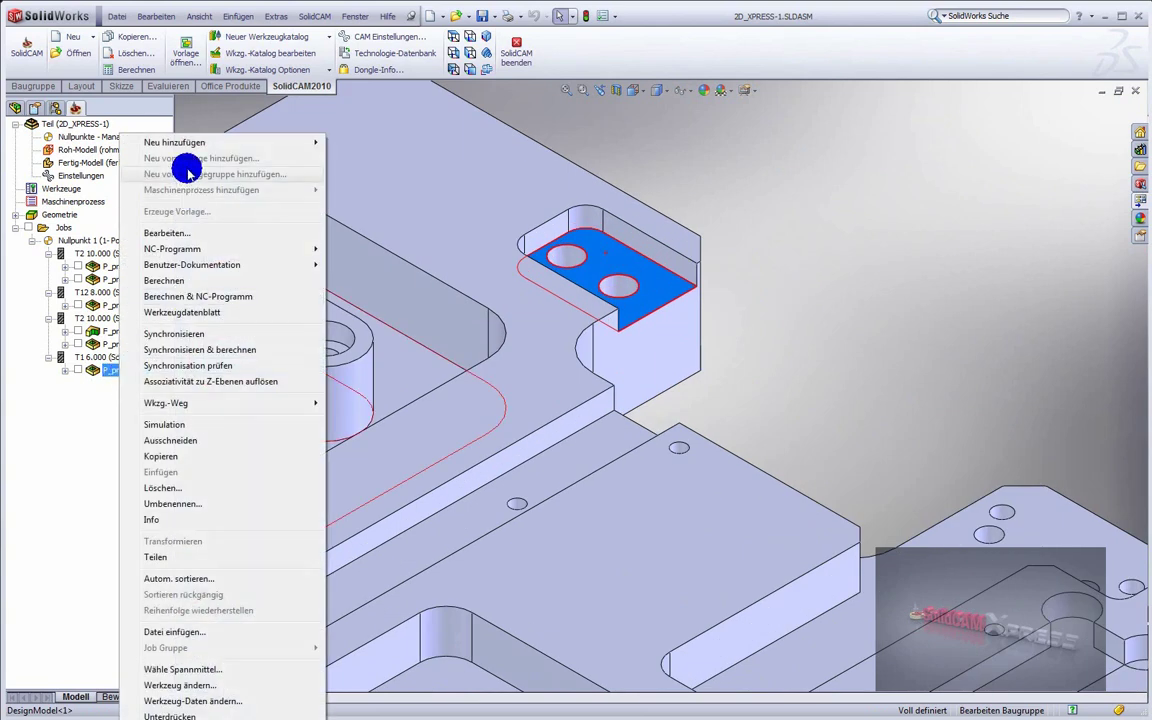
mouse_move(192, 144)
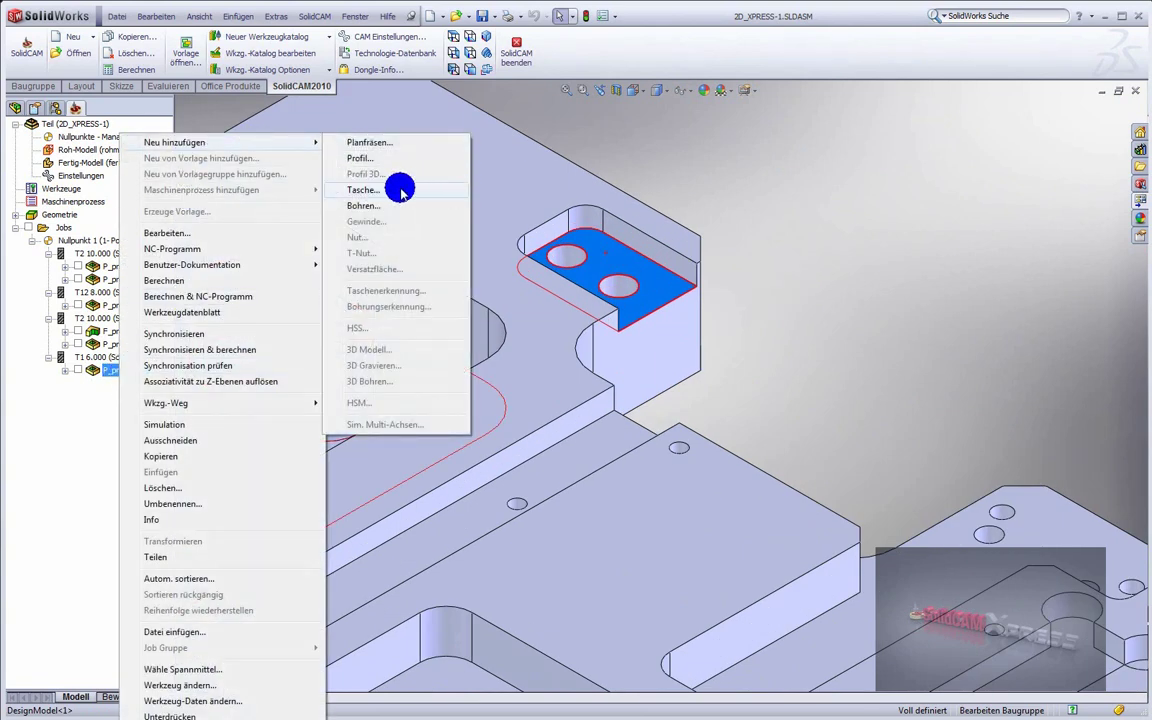
left_click(430, 189)
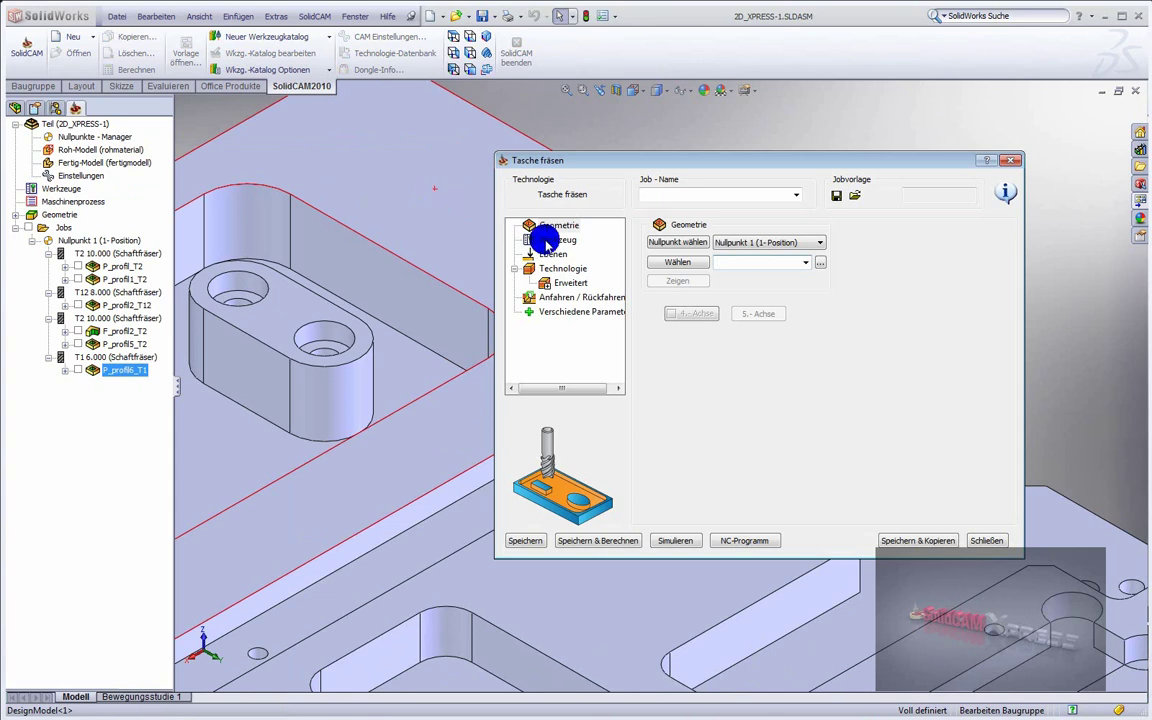
Define the corner pocket's upper contour as the geometry chain and close it with a line marked as an open edge
left_click(688, 263)
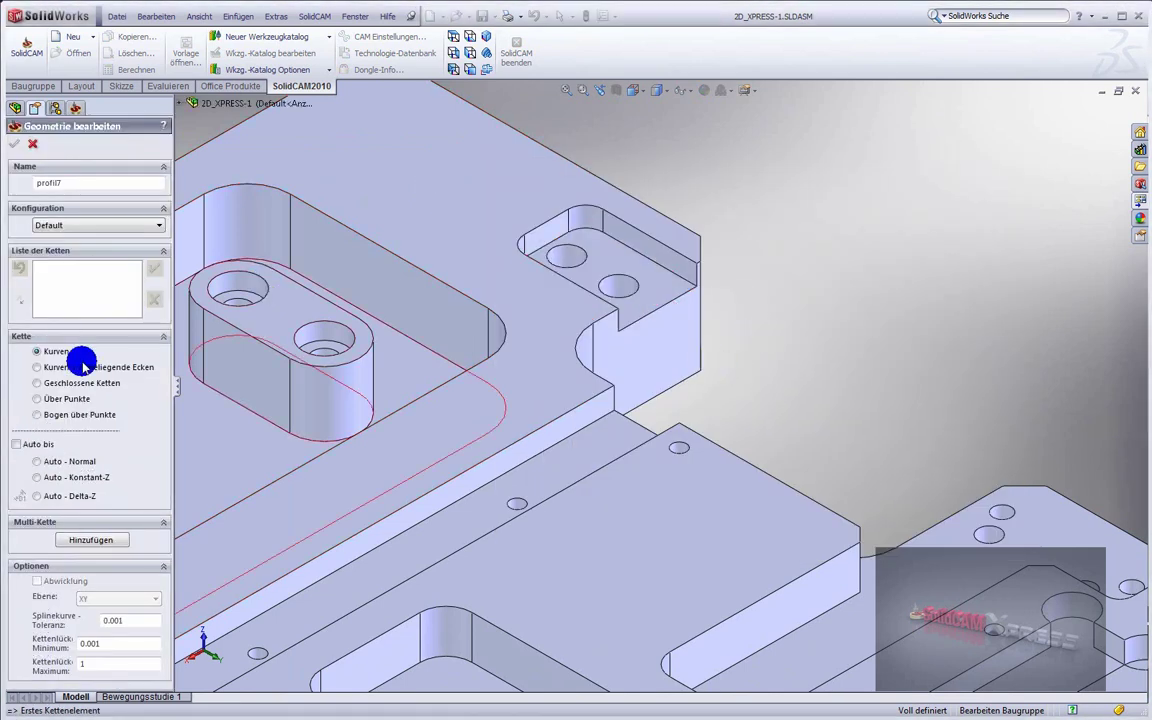
left_click(620, 224)
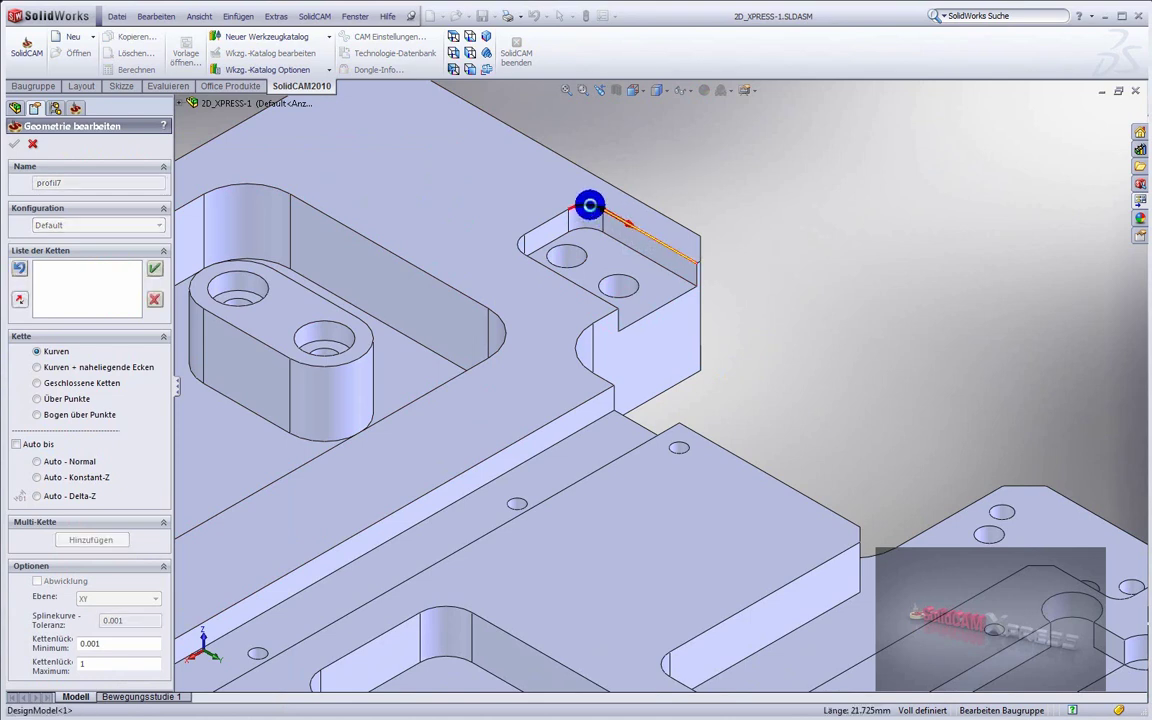
left_click(519, 249)
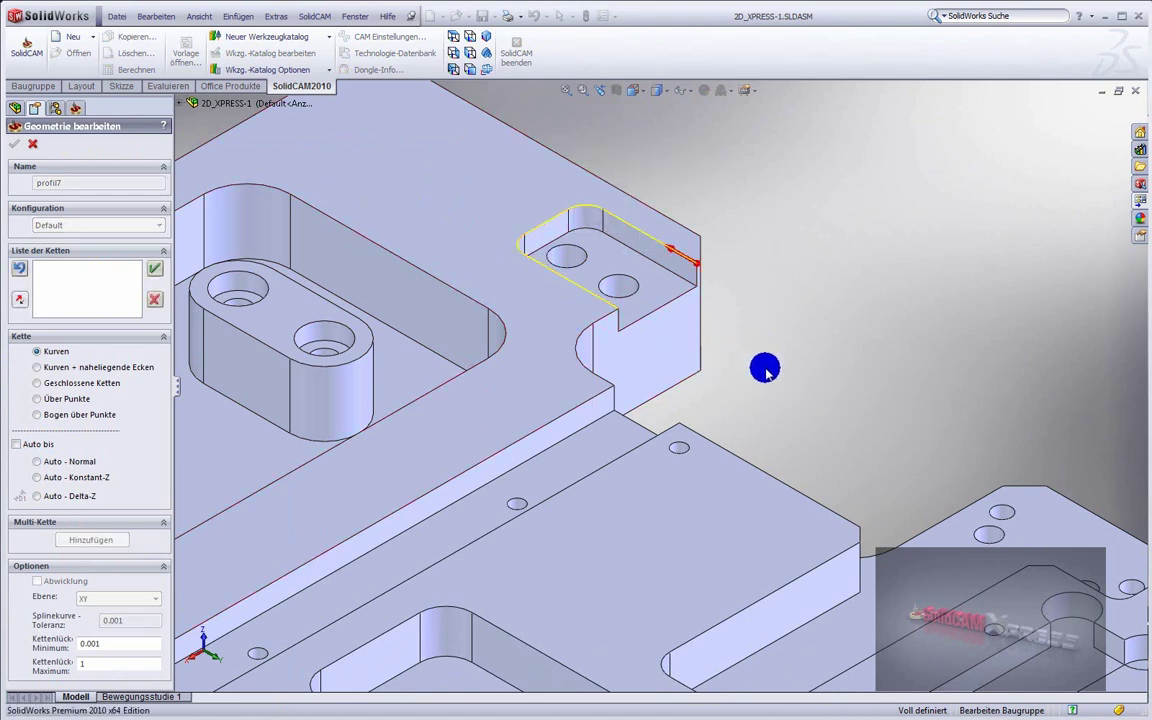
left_click(154, 269)
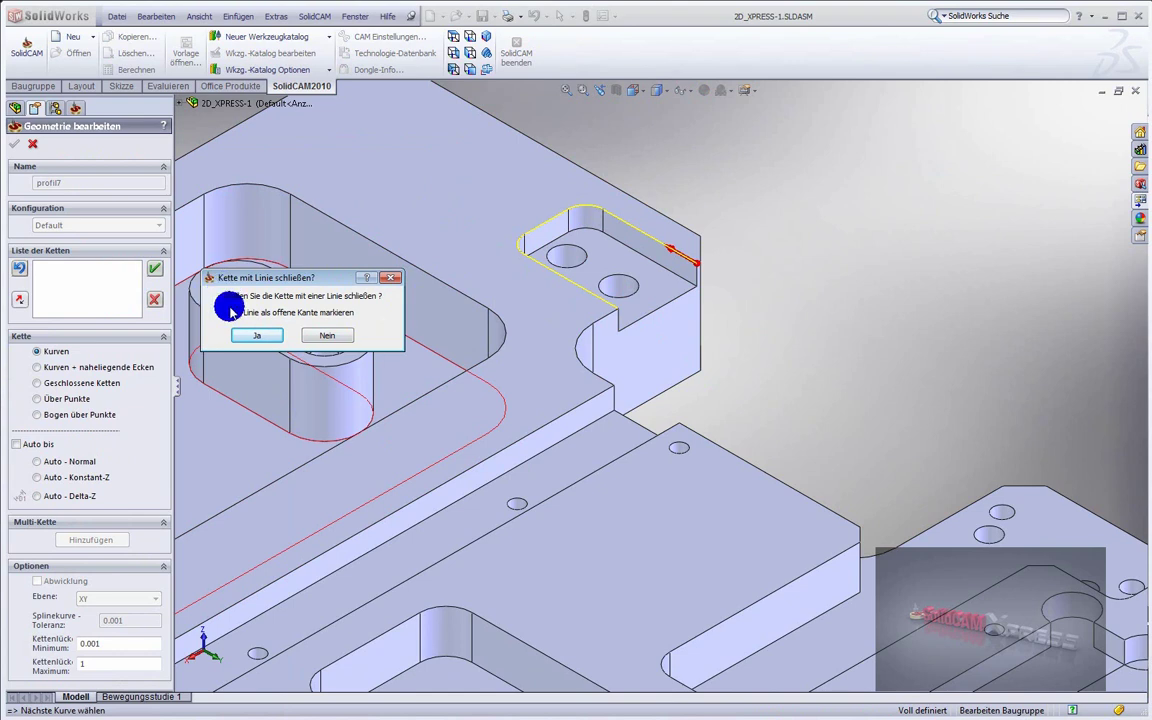
left_click(262, 336)
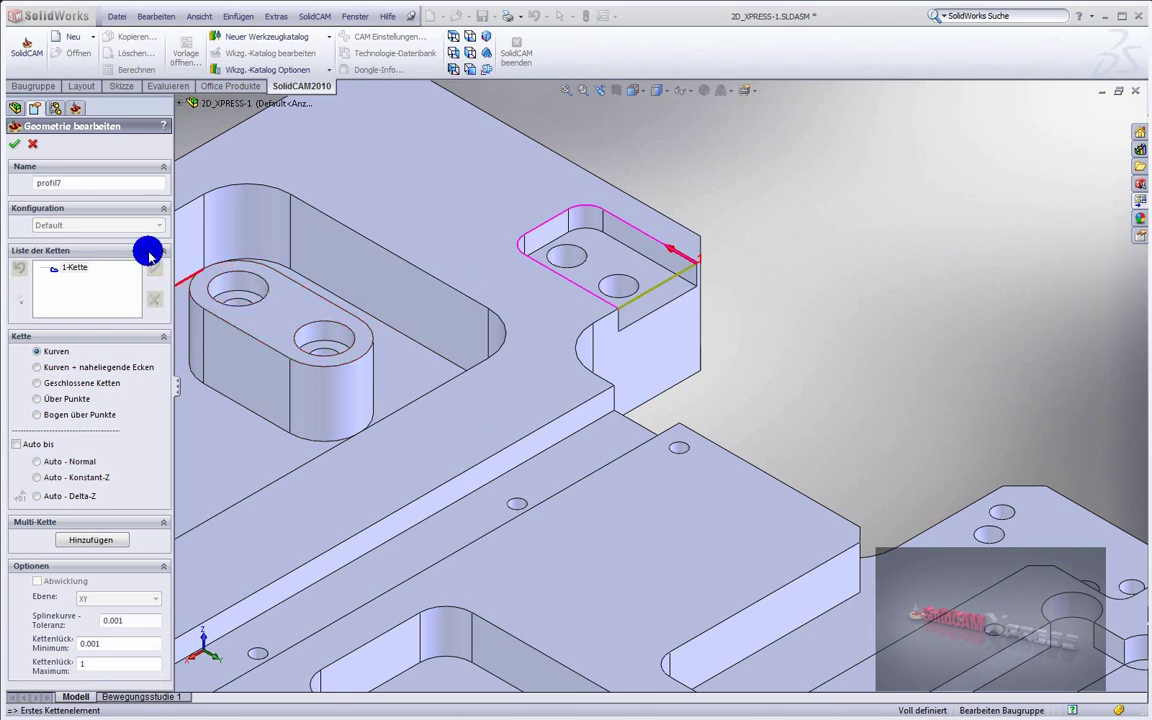
left_click(16, 145)
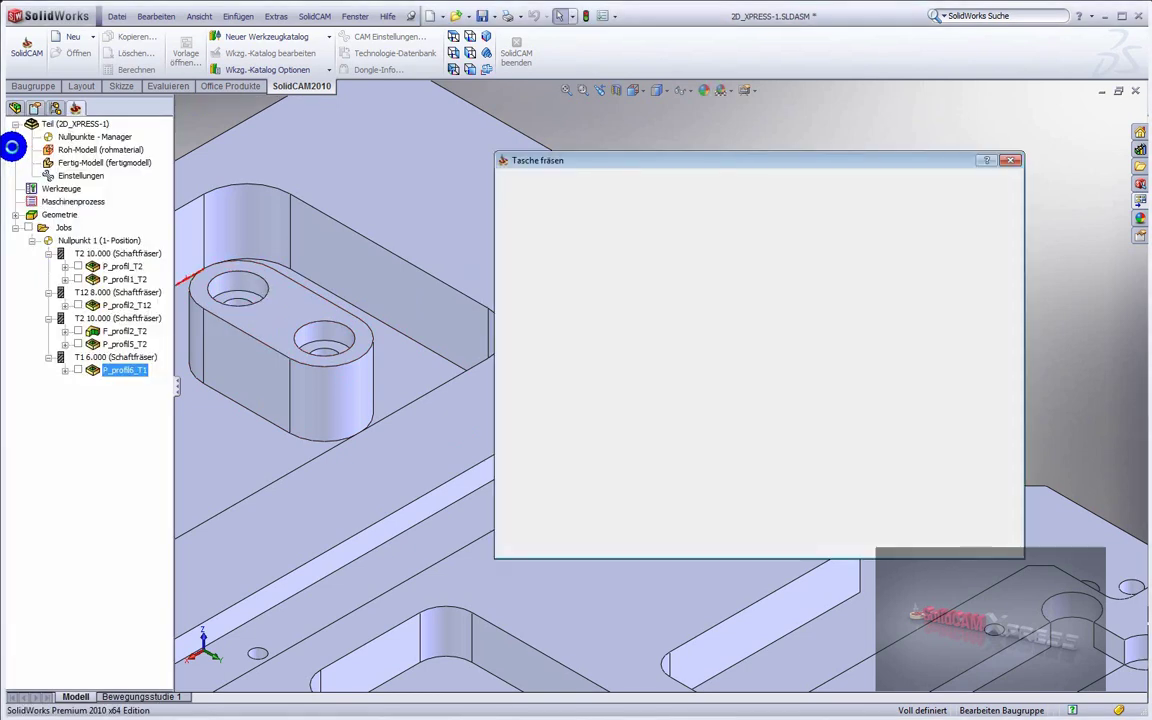
Assign tool 2, the 10 mm Schaftfräser, to the new pocket job
left_click(558, 241)
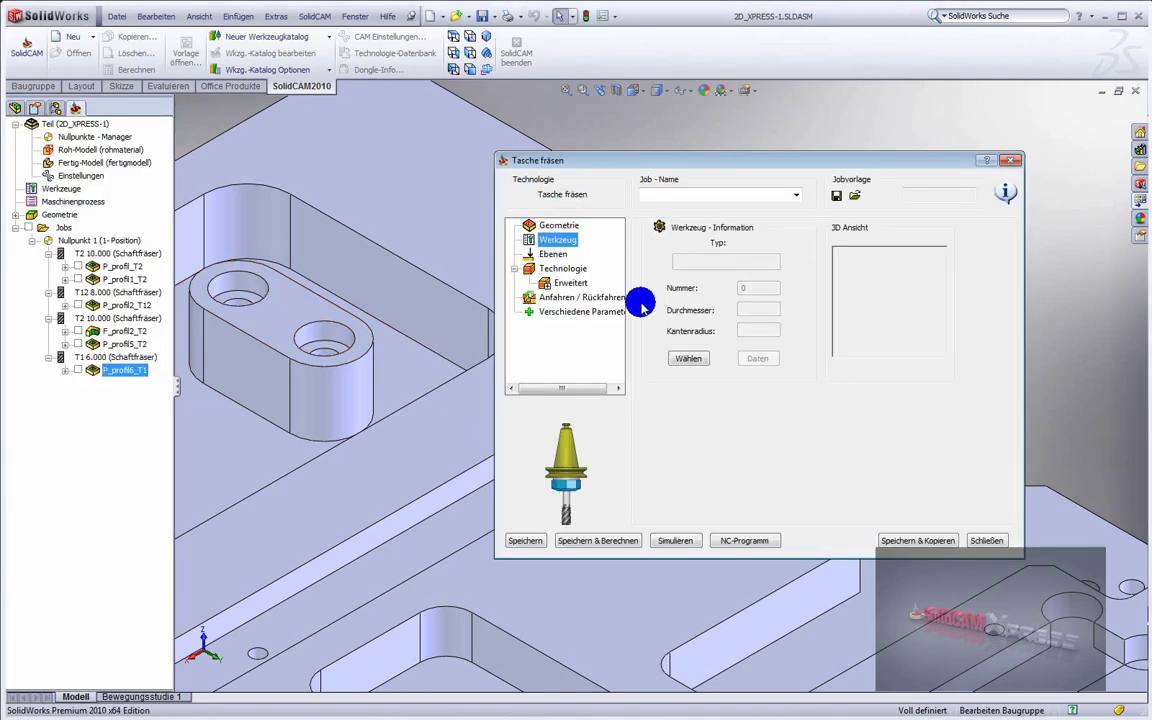
left_click(680, 357)
left_click(497, 268)
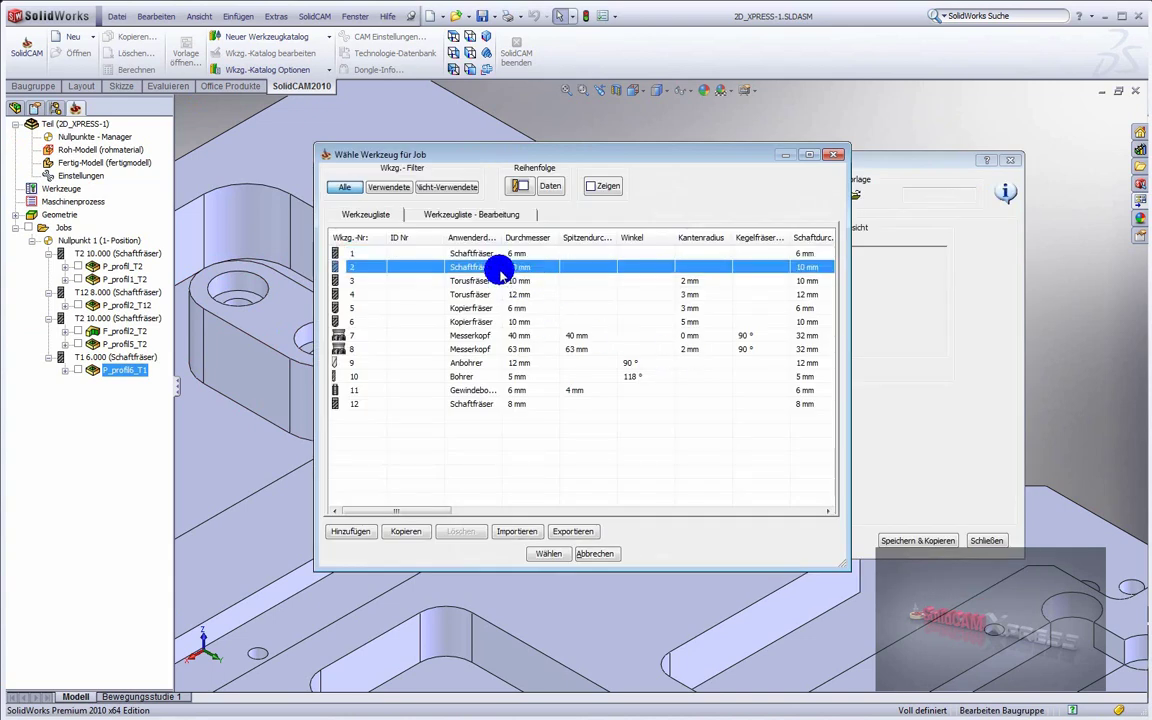
double_click(497, 268)
Take the Taschentiefe of 4.6 from the corner pocket's floor face and set the Zustellung to 2.3
left_click(555, 255)
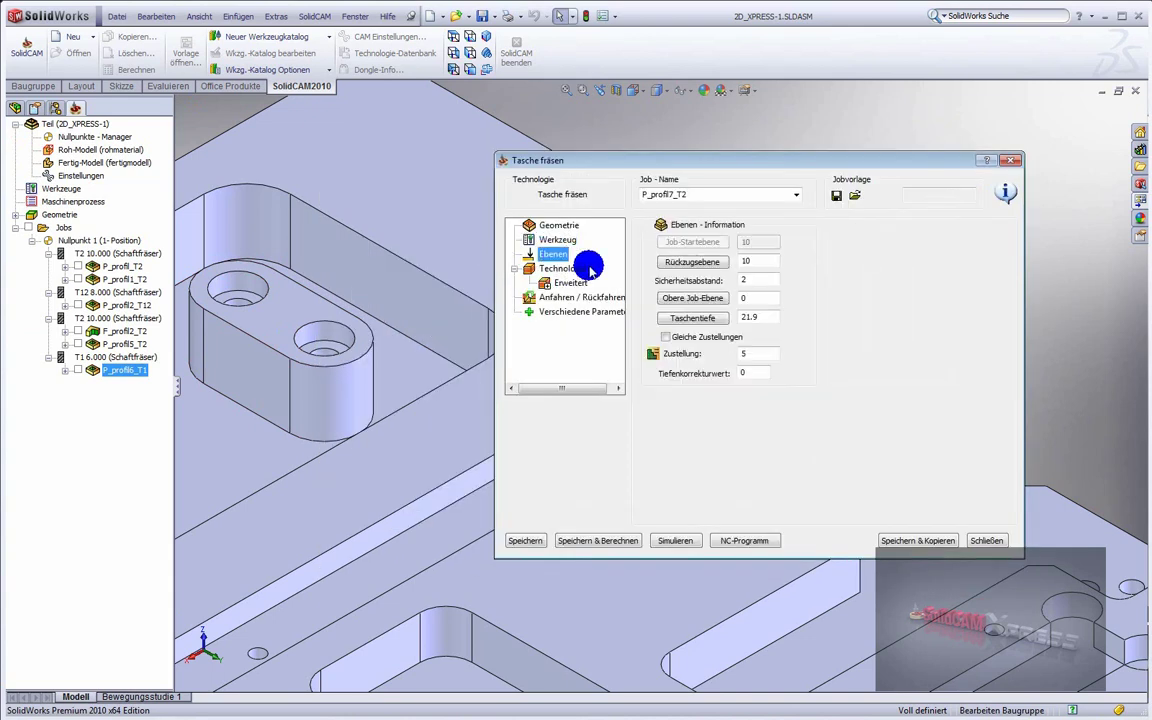
left_click(675, 317)
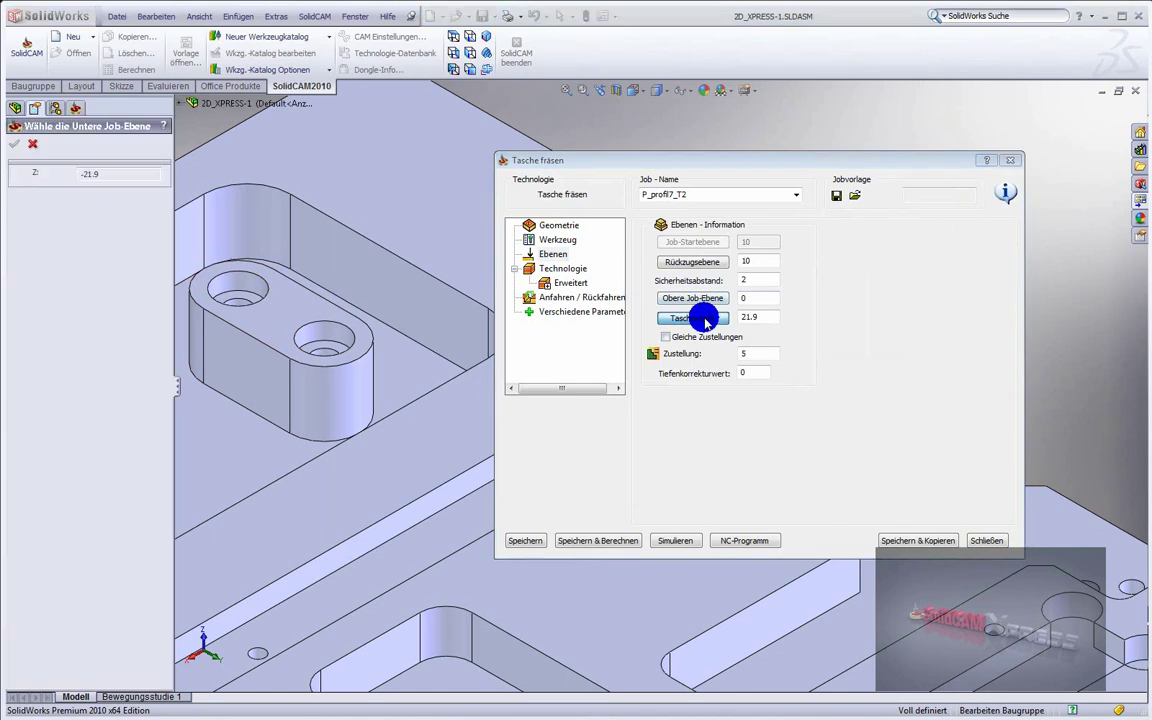
left_click(670, 300)
left_click(85, 172)
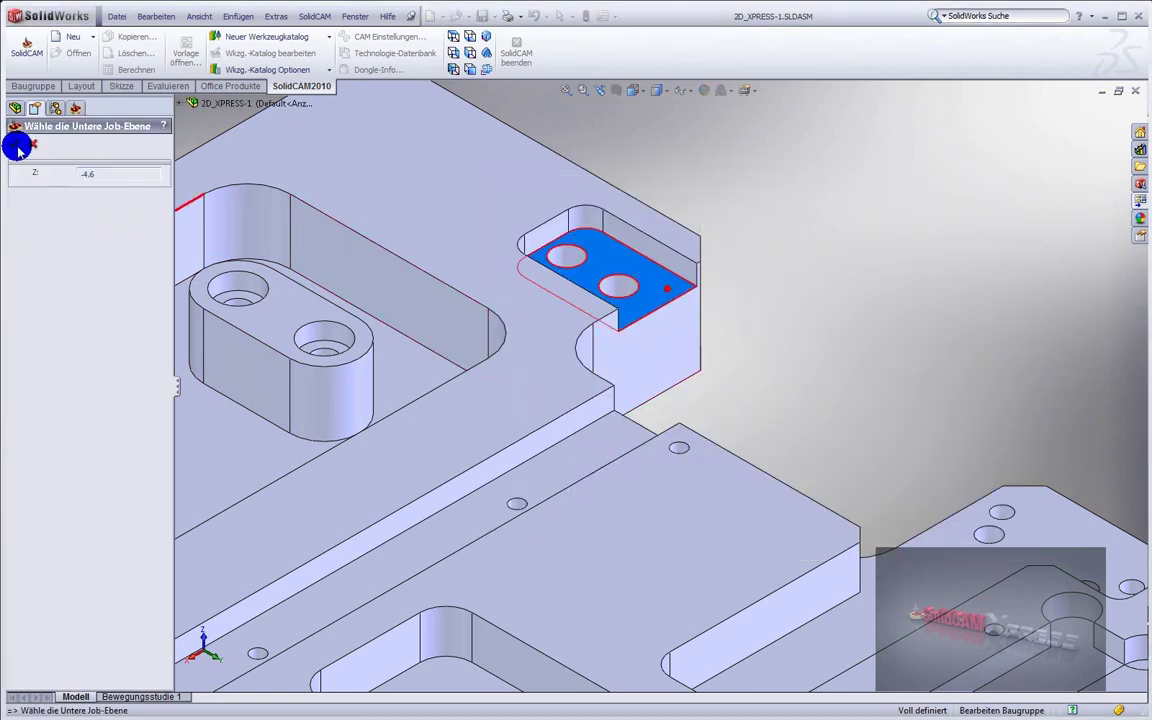
left_click(19, 146)
left_click(765, 351)
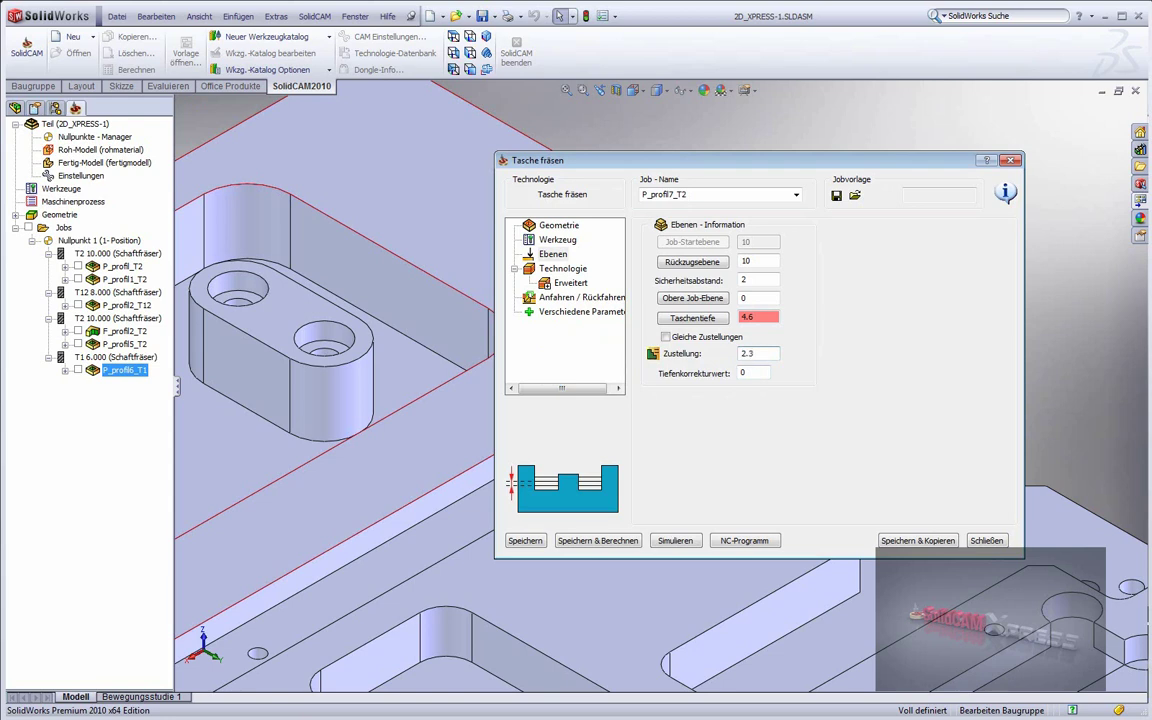
Set the wall allowance to 0.2, enable Schlichten for Wand, and turn on Profil Strategie verwenden
left_click(545, 268)
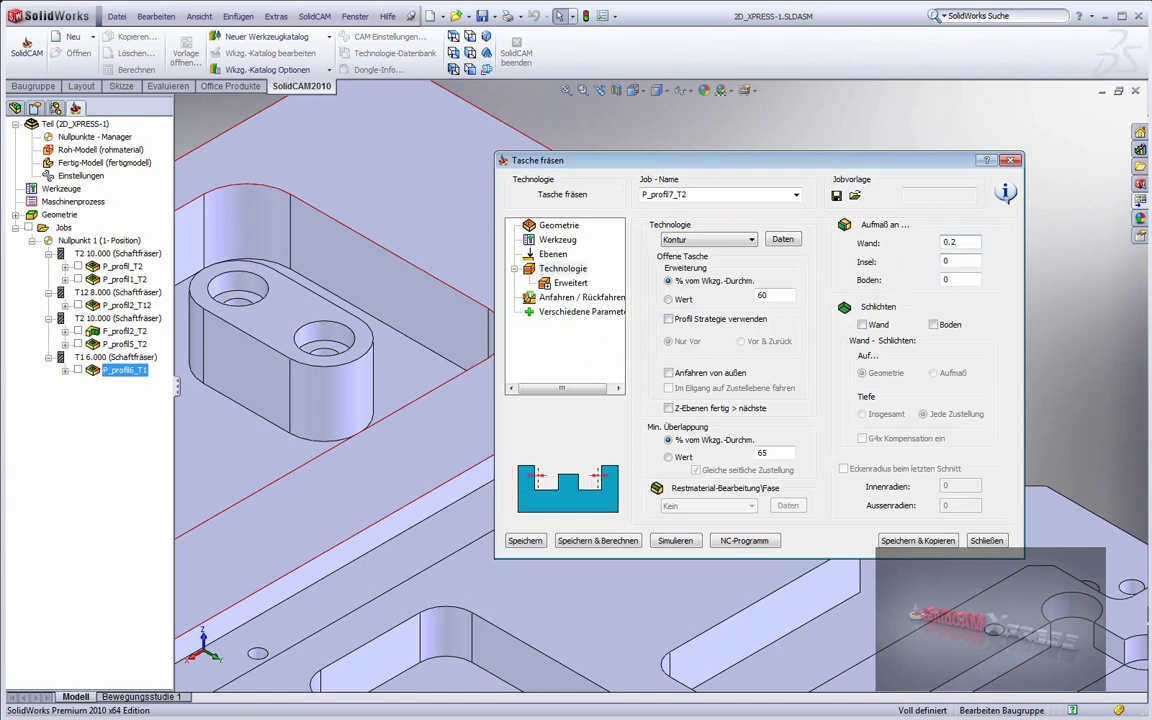
left_click(866, 325)
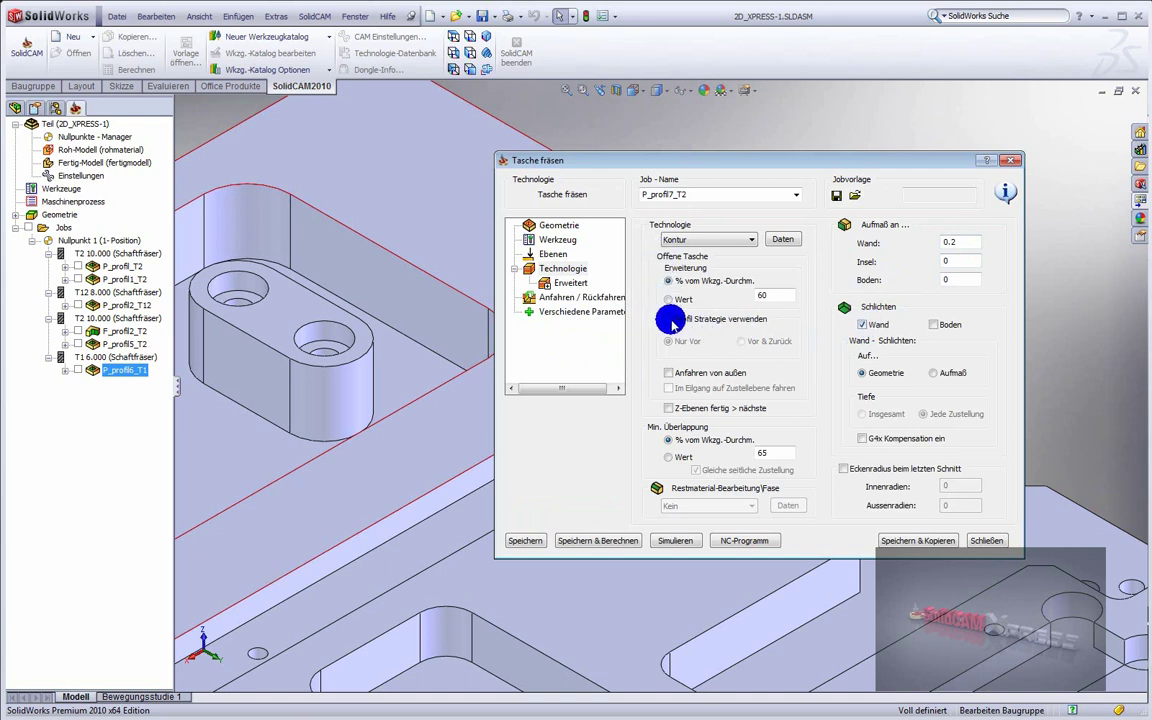
left_click(669, 320)
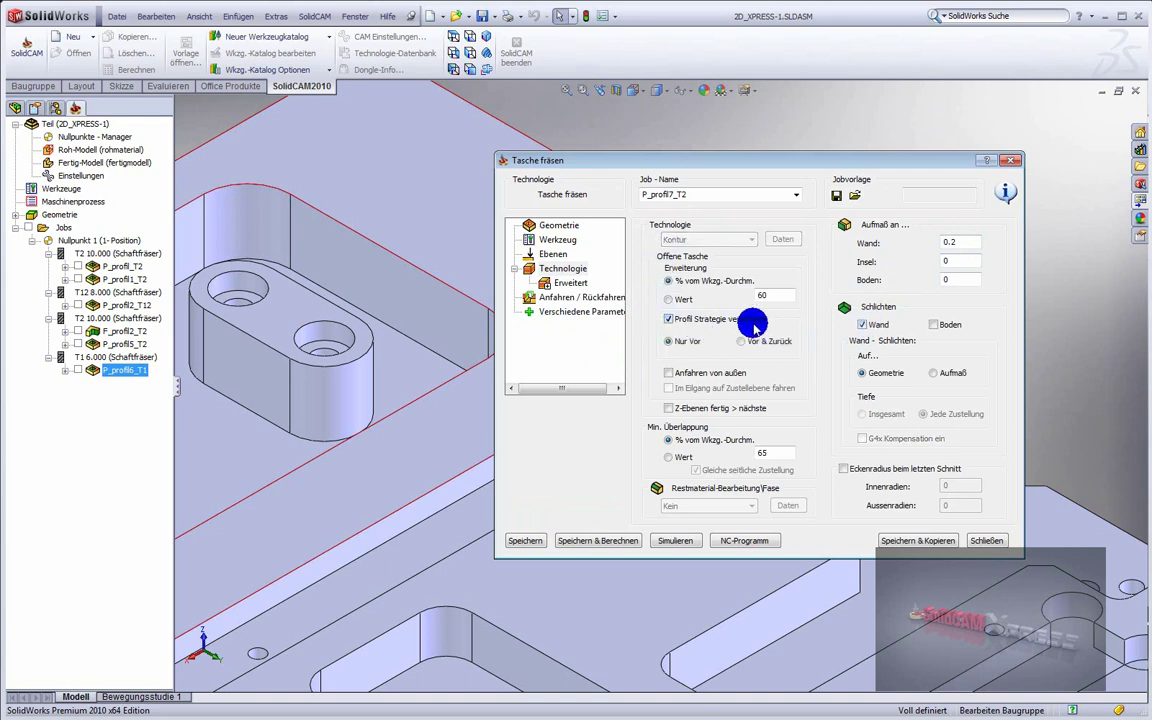
Set Anfahren to Tangential with a value of 6 and make Rückfahren the same as Anfahren
left_click(582, 298)
left_click(713, 313)
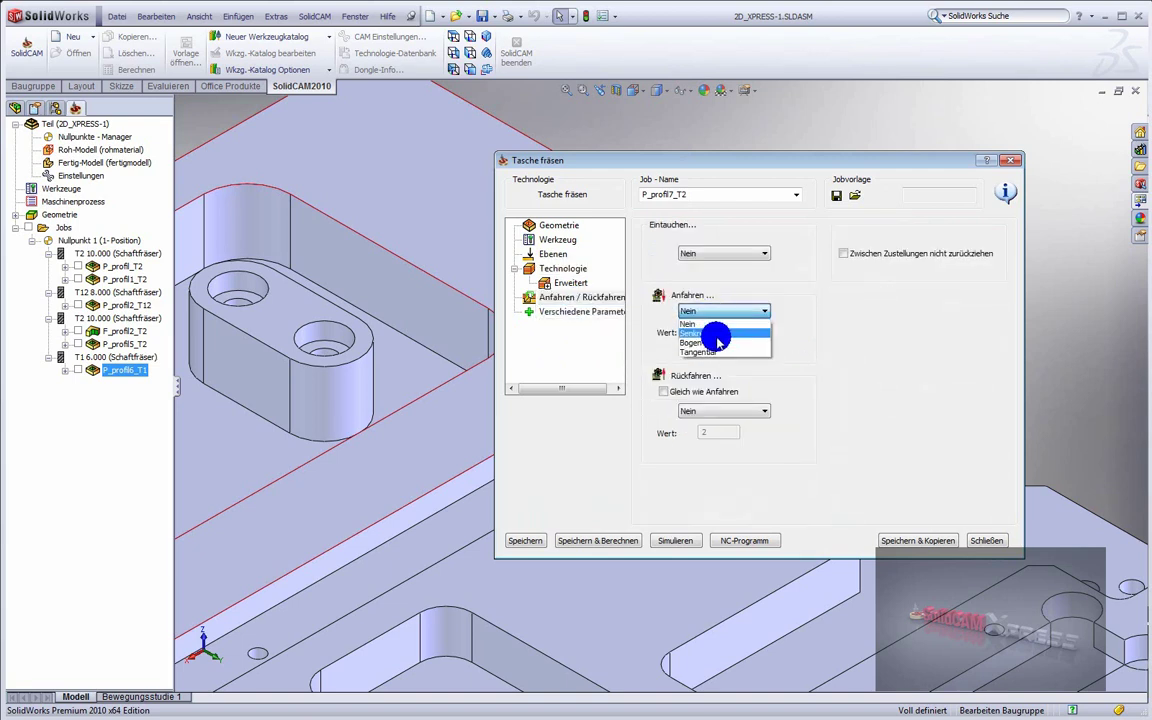
left_click(720, 341)
double_click(720, 333)
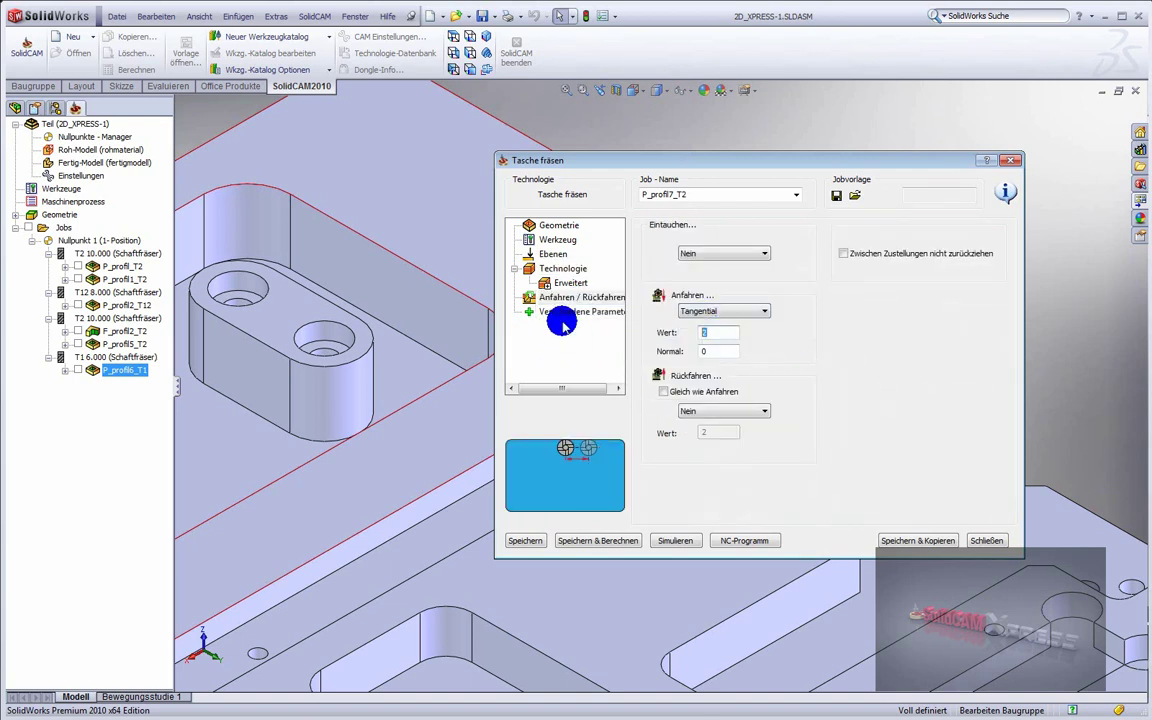
left_click(663, 391)
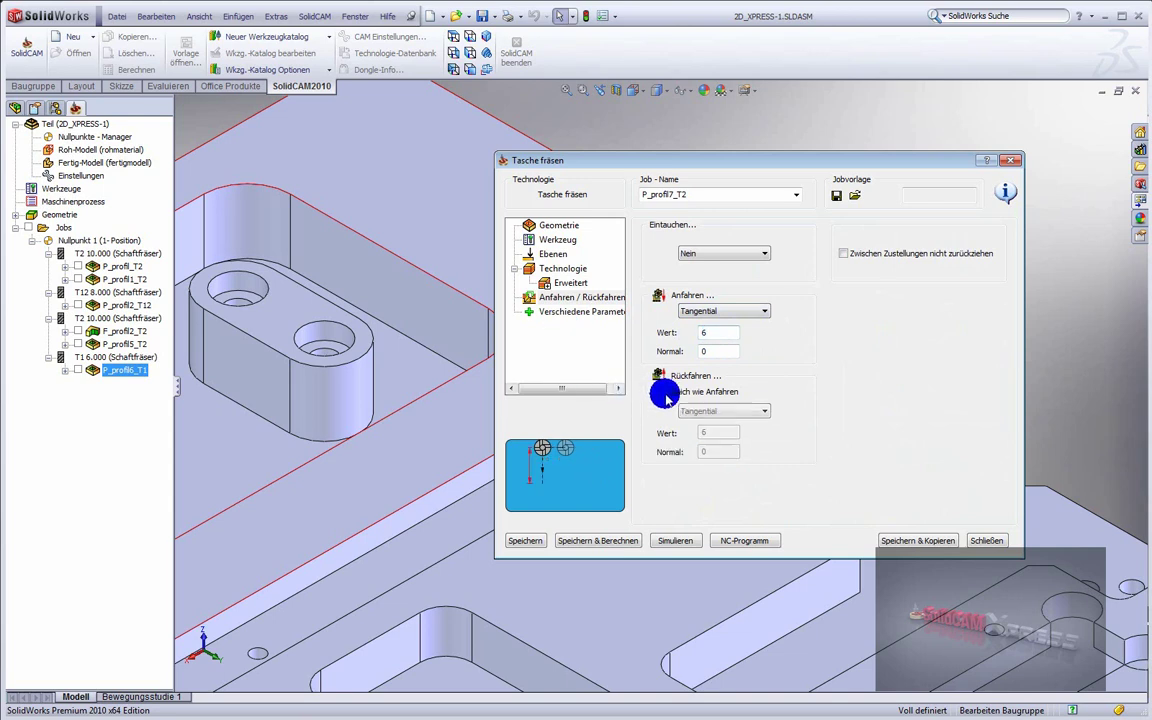
Simulate the corner pocket's toolpath on the CAD model, examine its passes beyond the open edge, and run Solid Verify
left_click(665, 540)
left_click(145, 487)
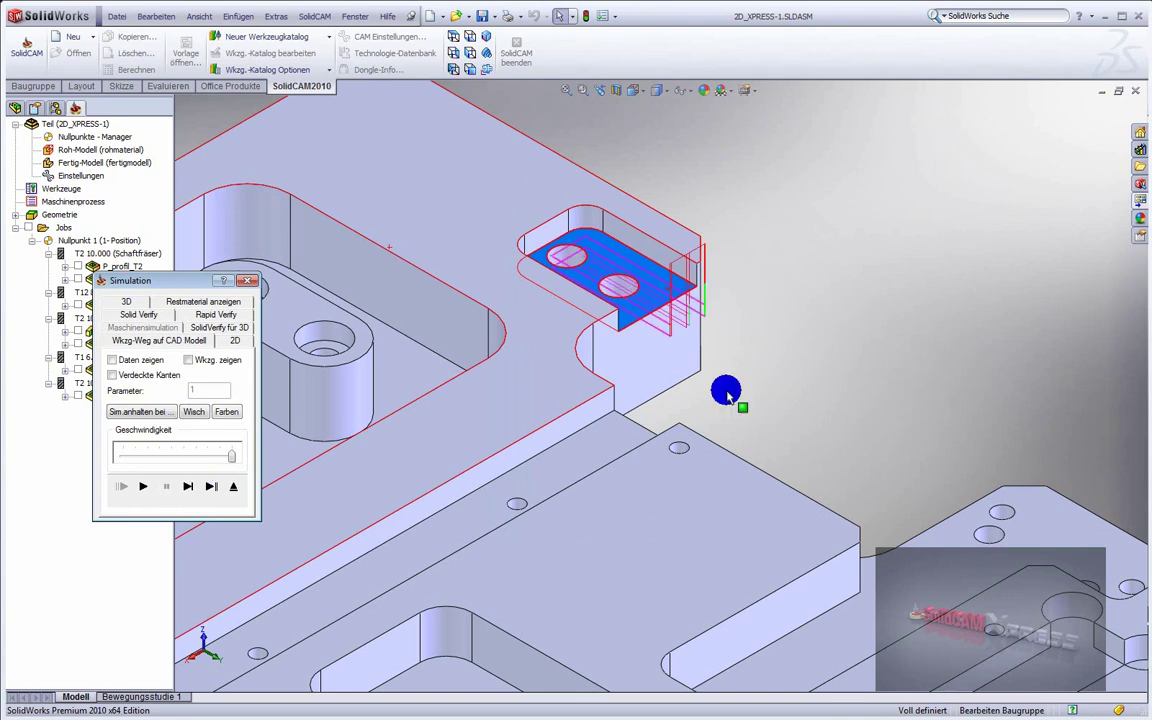
scroll(722, 402, "down", 5)
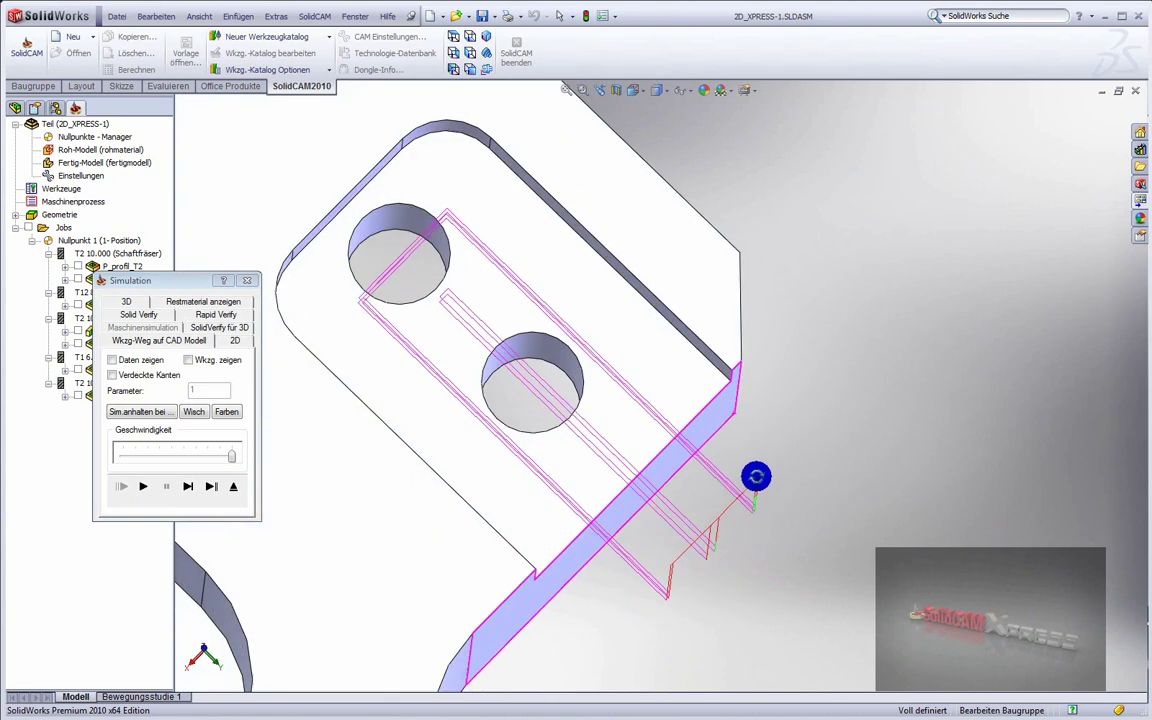
middle_click_drag(756, 477, 753, 363)
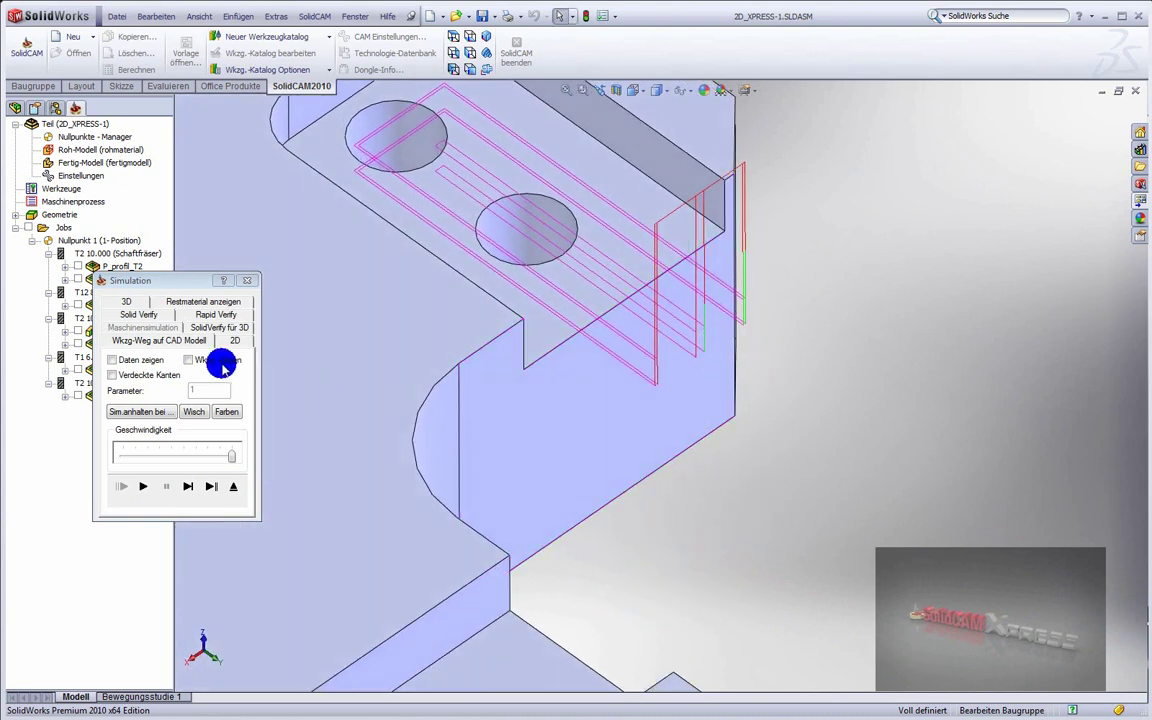
left_click(140, 314)
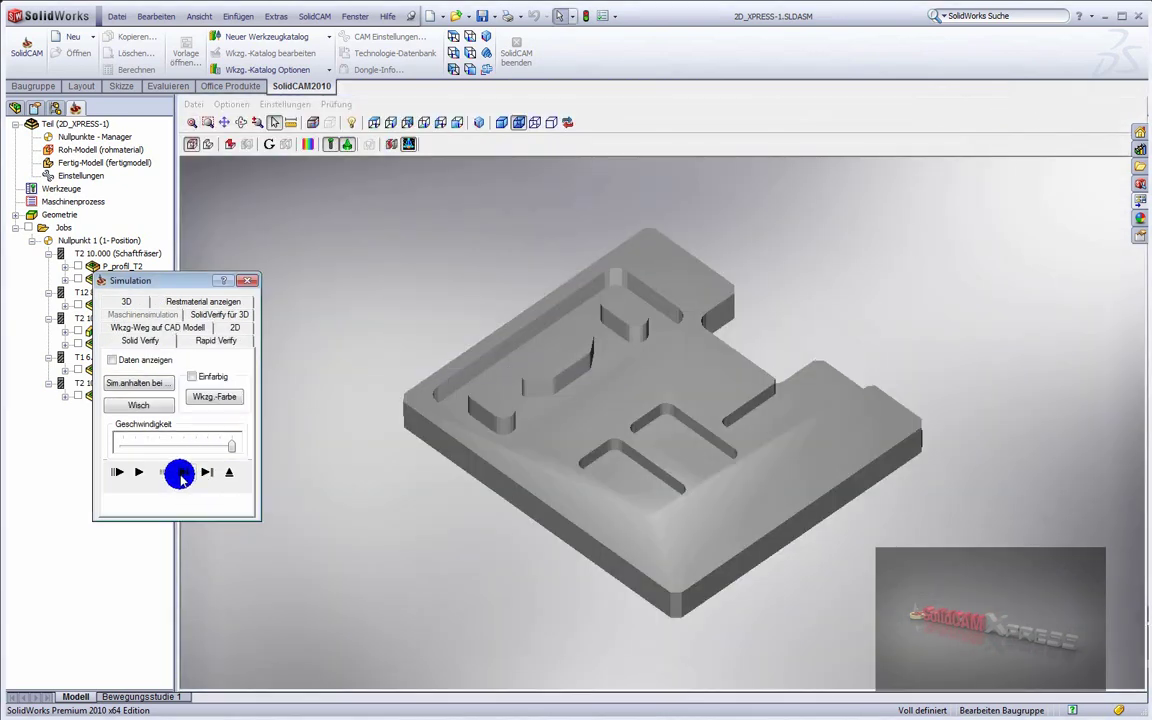
left_click(181, 474)
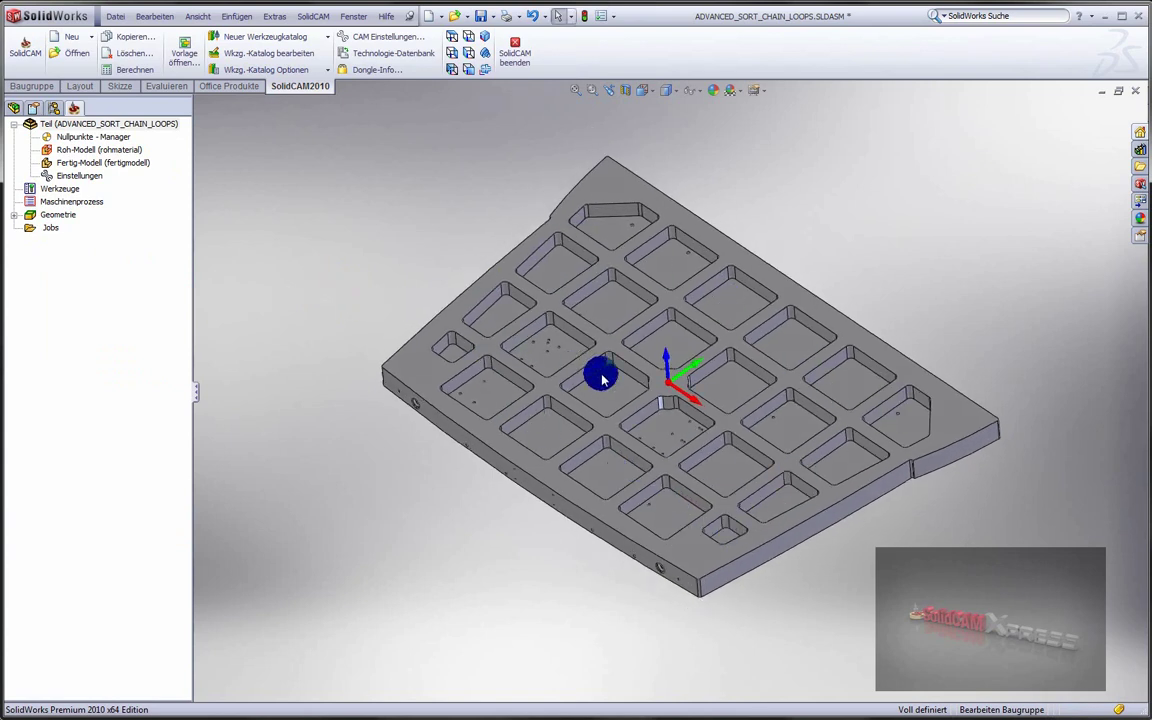
Add a new Tasche job to the ADVANCED_SORT_CHAIN_LOOPS part and open its geometry definition
middle_click_drag(362, 328, 363, 301)
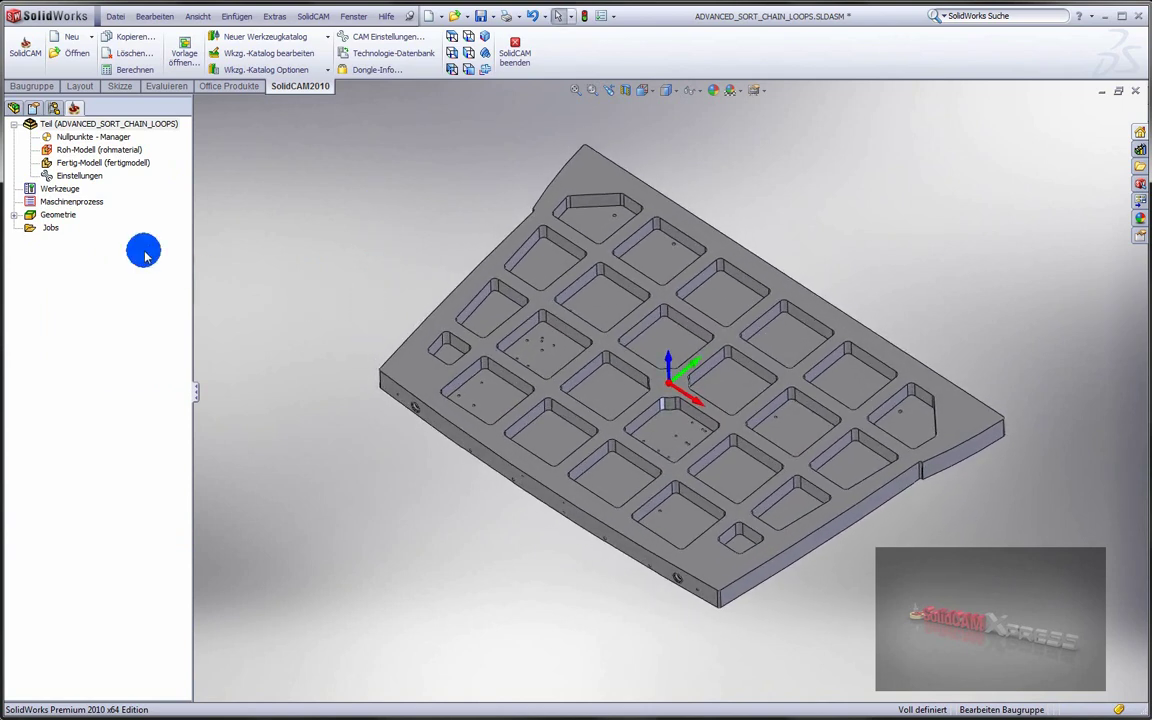
right_click(46, 228)
mouse_move(45, 237)
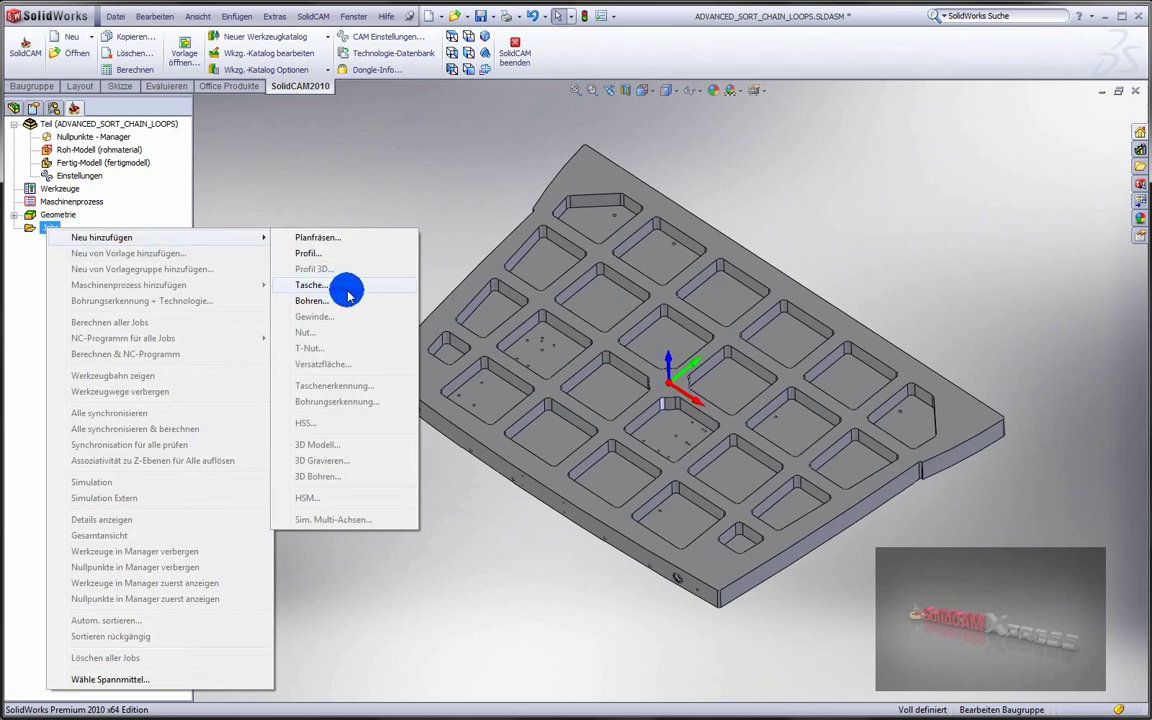
left_click(396, 288)
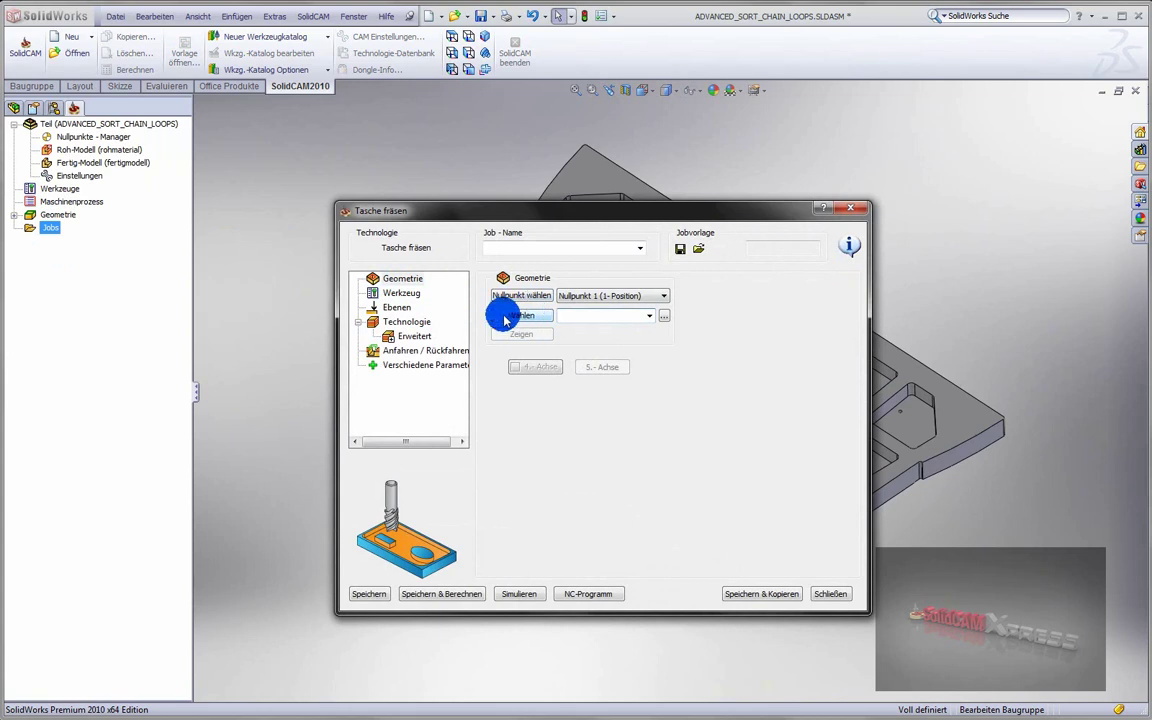
left_click(530, 320)
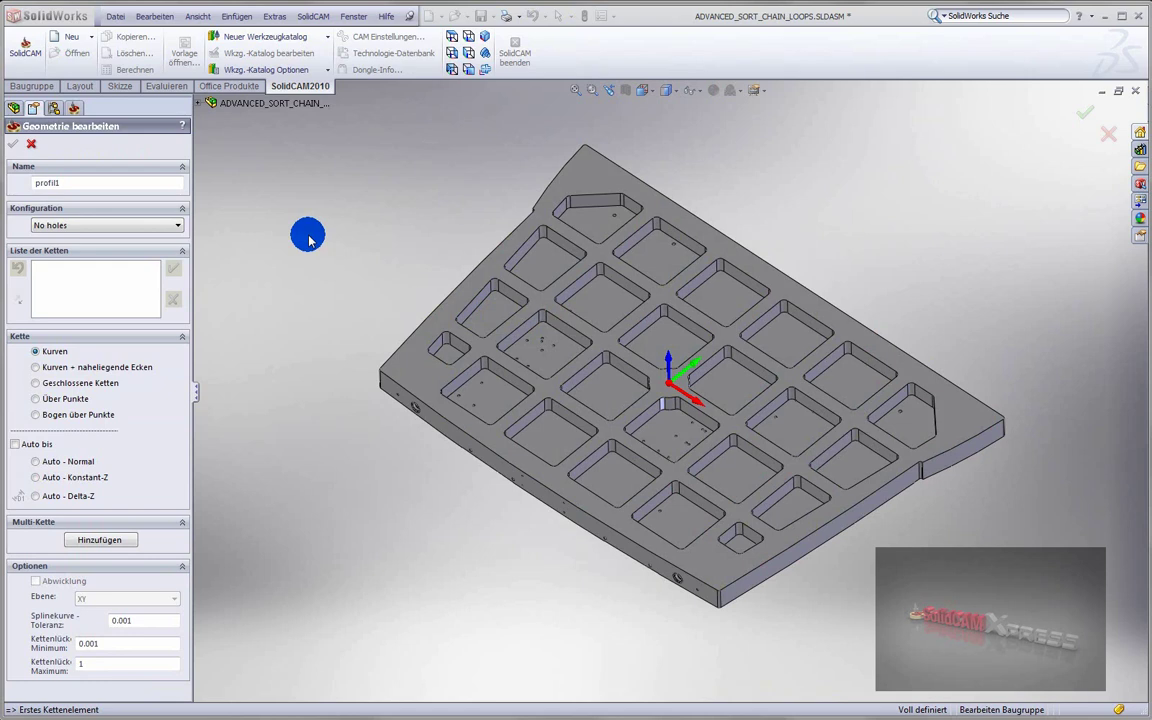
Add a multi-chain selection by Flächen and filter the closed chains to Innere Ketten only, with Äußere Ketten off
left_click(130, 540)
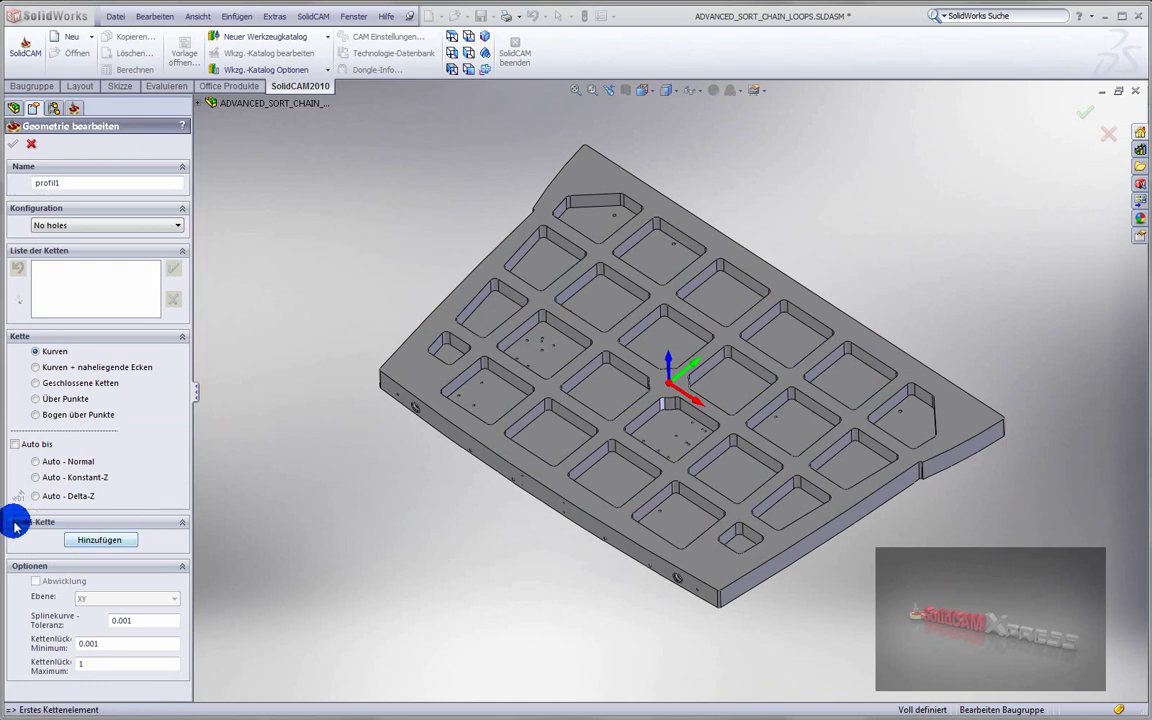
left_click(96, 541)
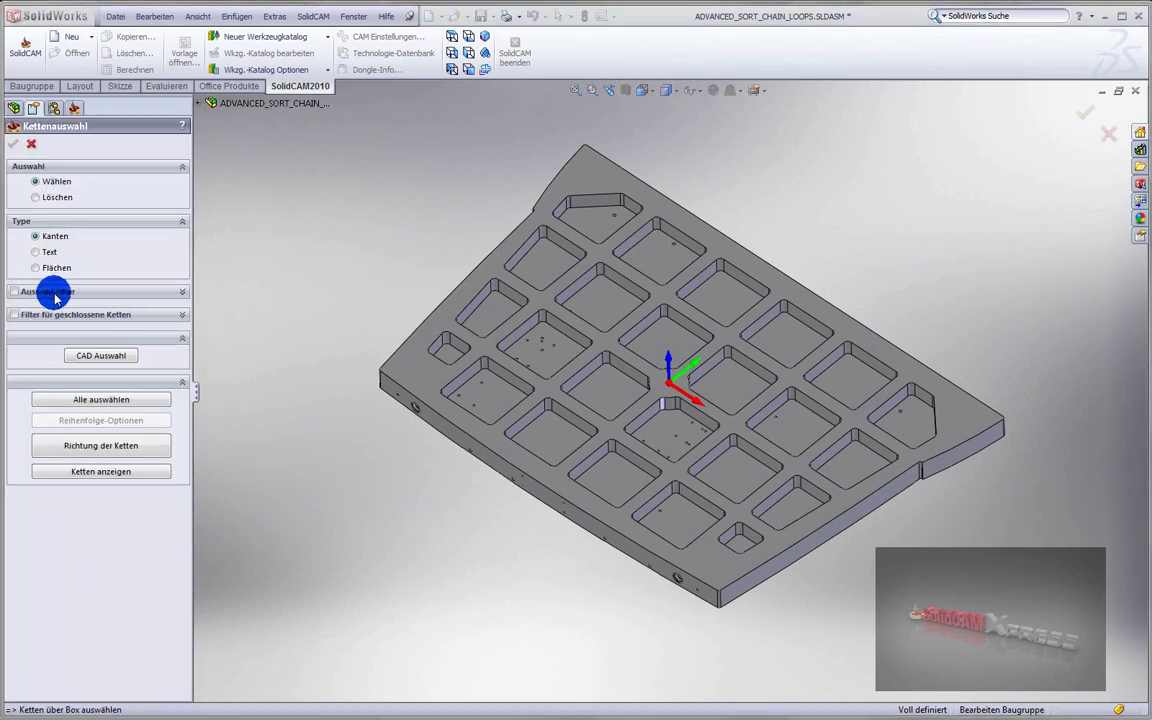
left_click(182, 317)
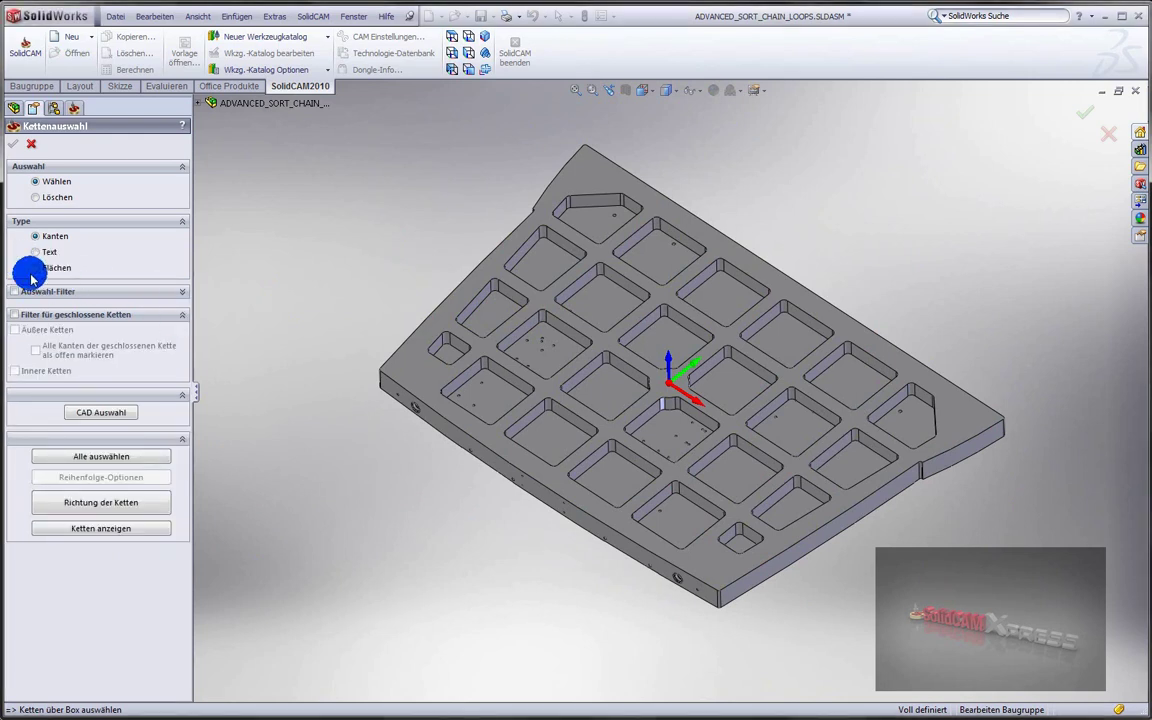
left_click(37, 269)
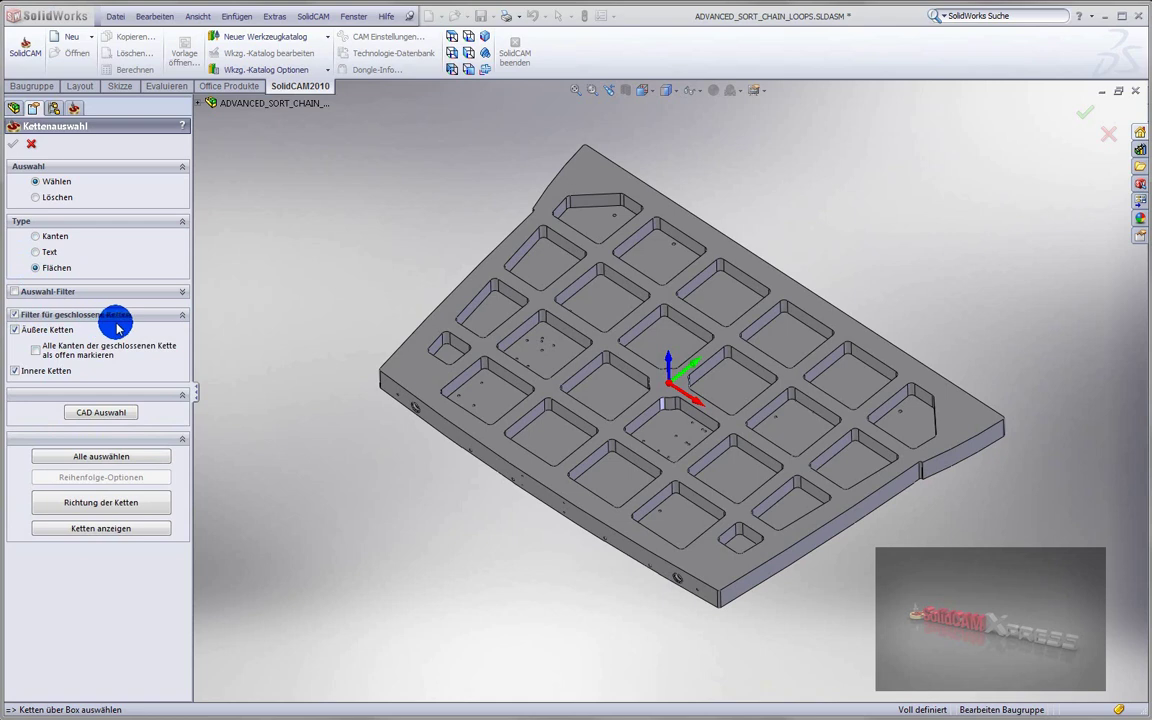
left_click(15, 371)
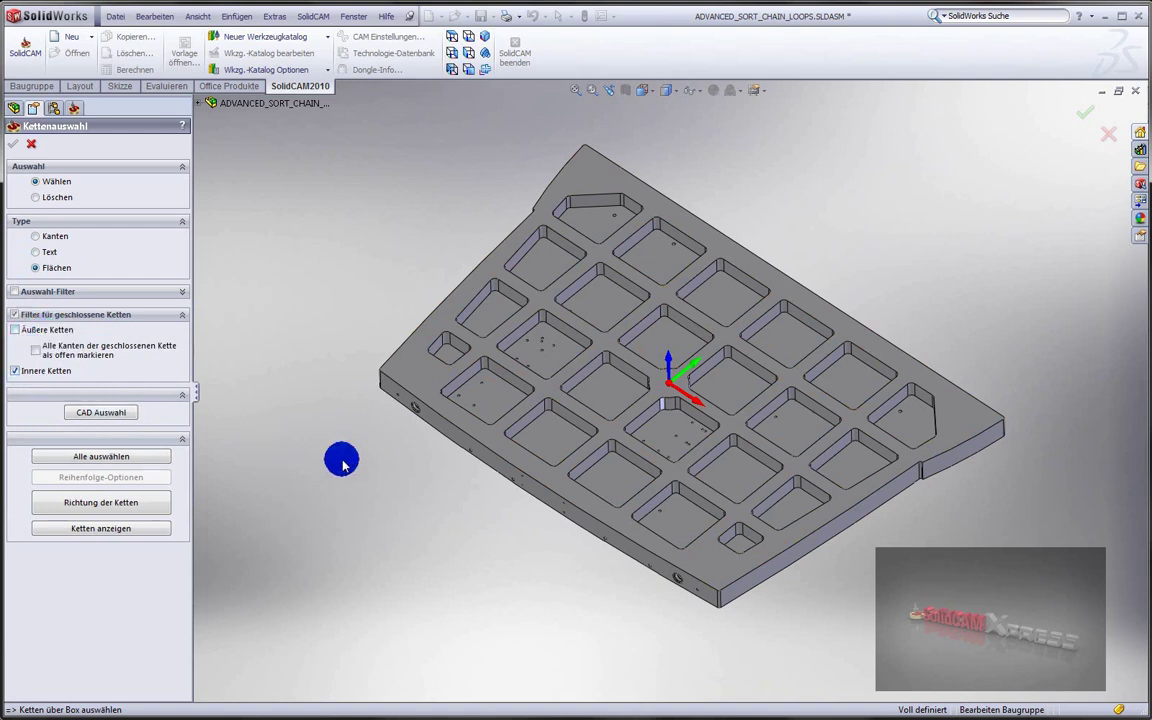
Select the plate's top face to chain all pocket outlines, and accept the chains as geometry profil1
left_click(477, 432)
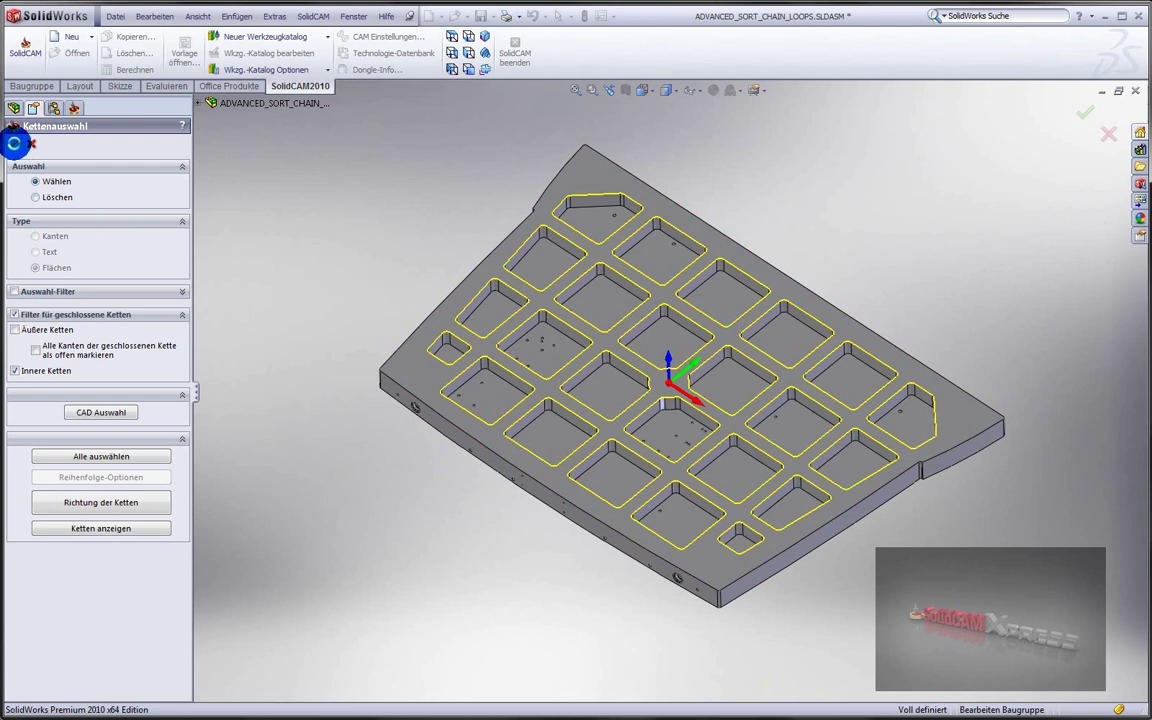
left_click(14, 143)
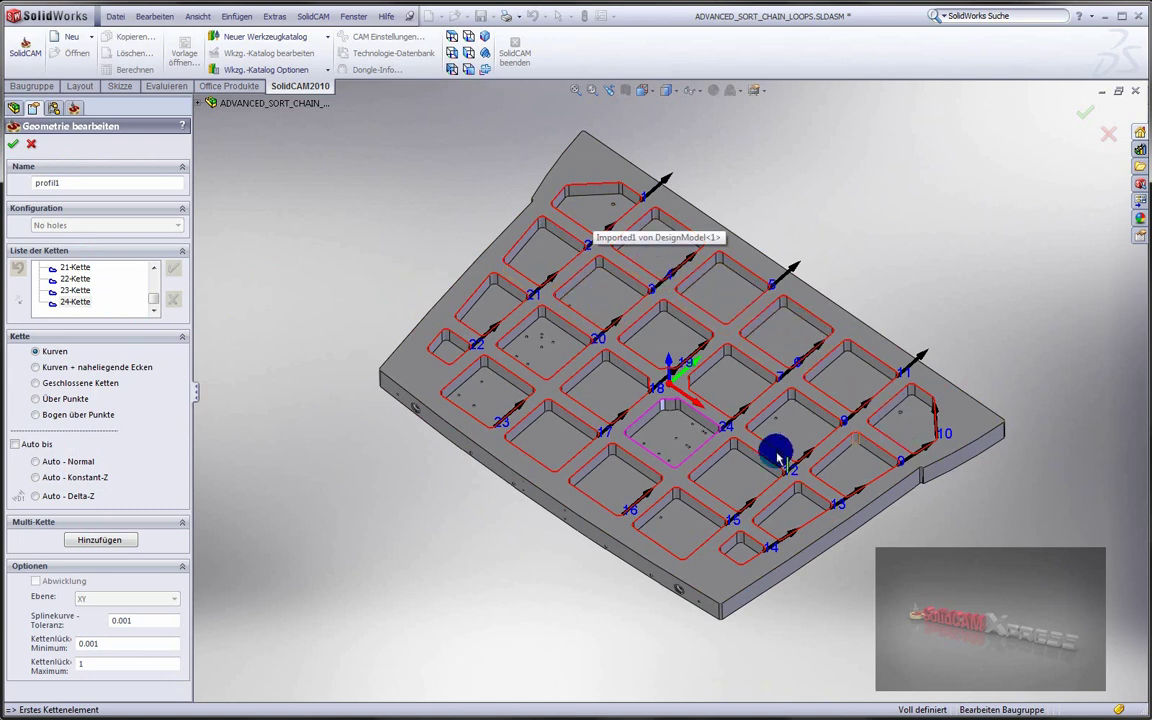
mouse_move(373, 510)
middle_mouse_down()
mouse_move(368, 545)
mouse_move(373, 501)
middle_mouse_up()
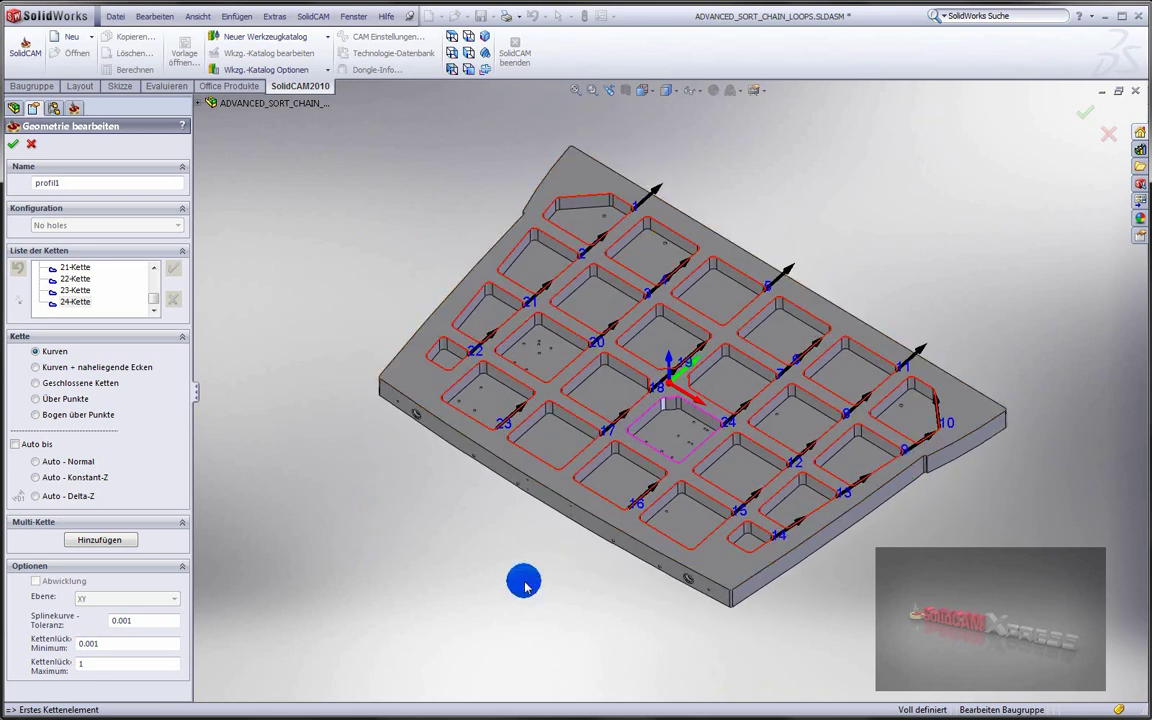
left_click(13, 144)
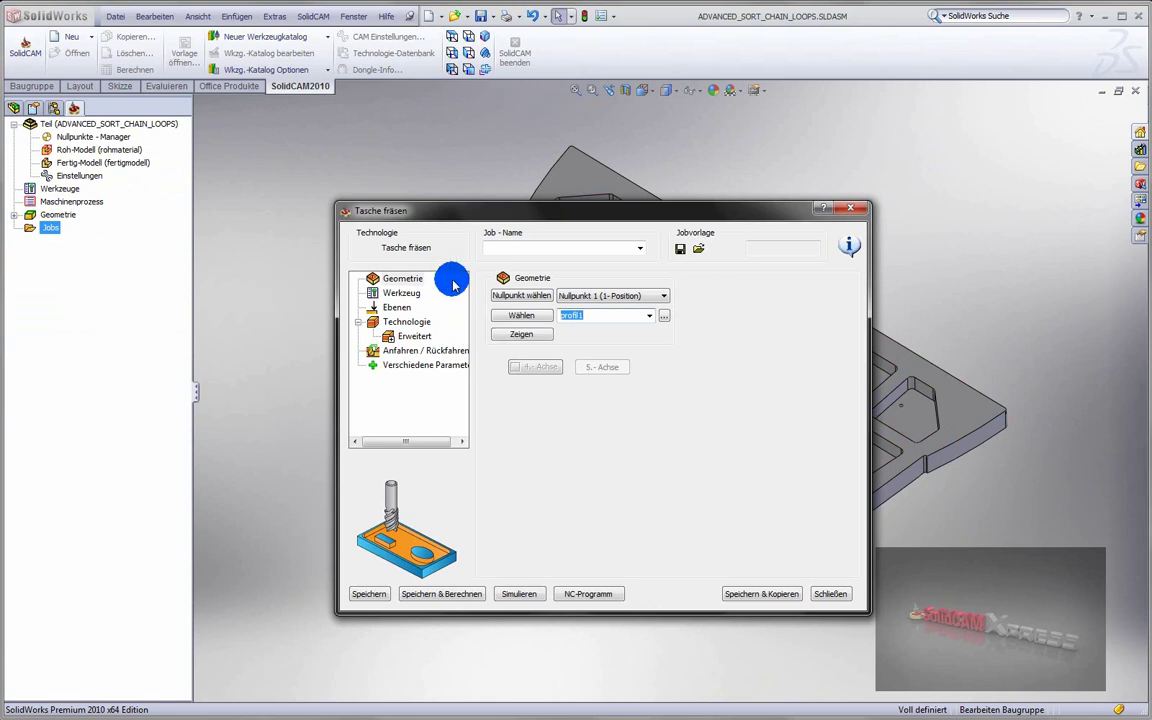
Assign tool number 8, the 16 mm Schruppfräser, to the pocket job
left_click(401, 295)
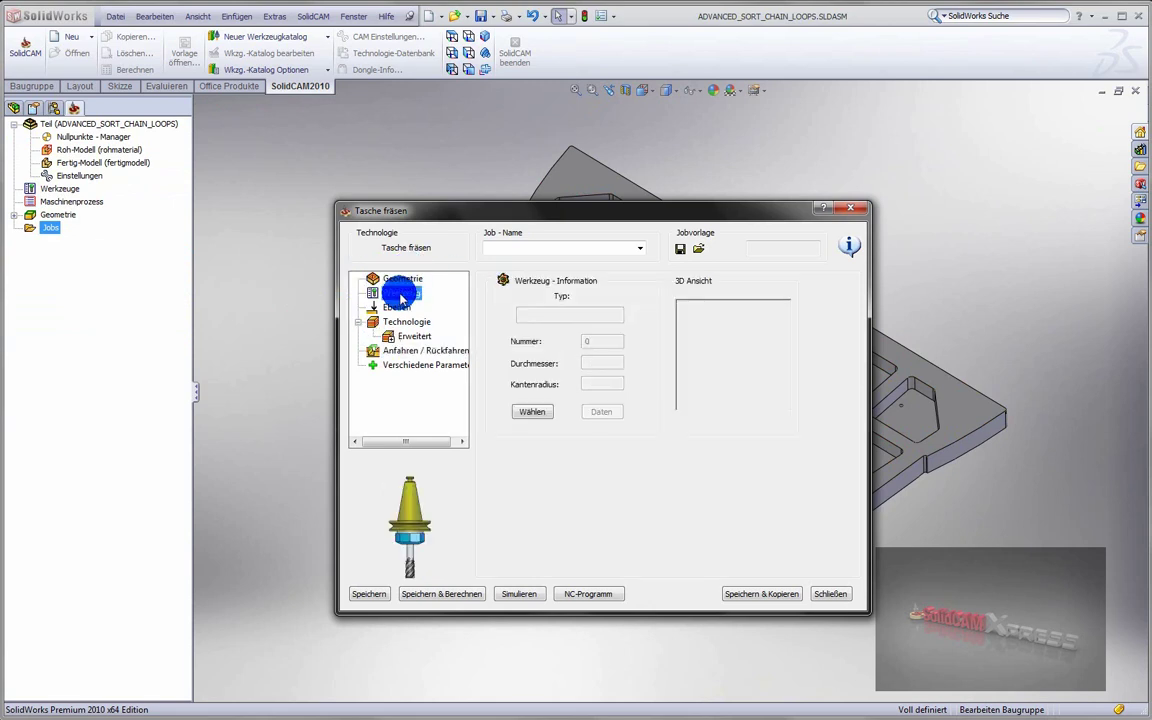
left_click(536, 411)
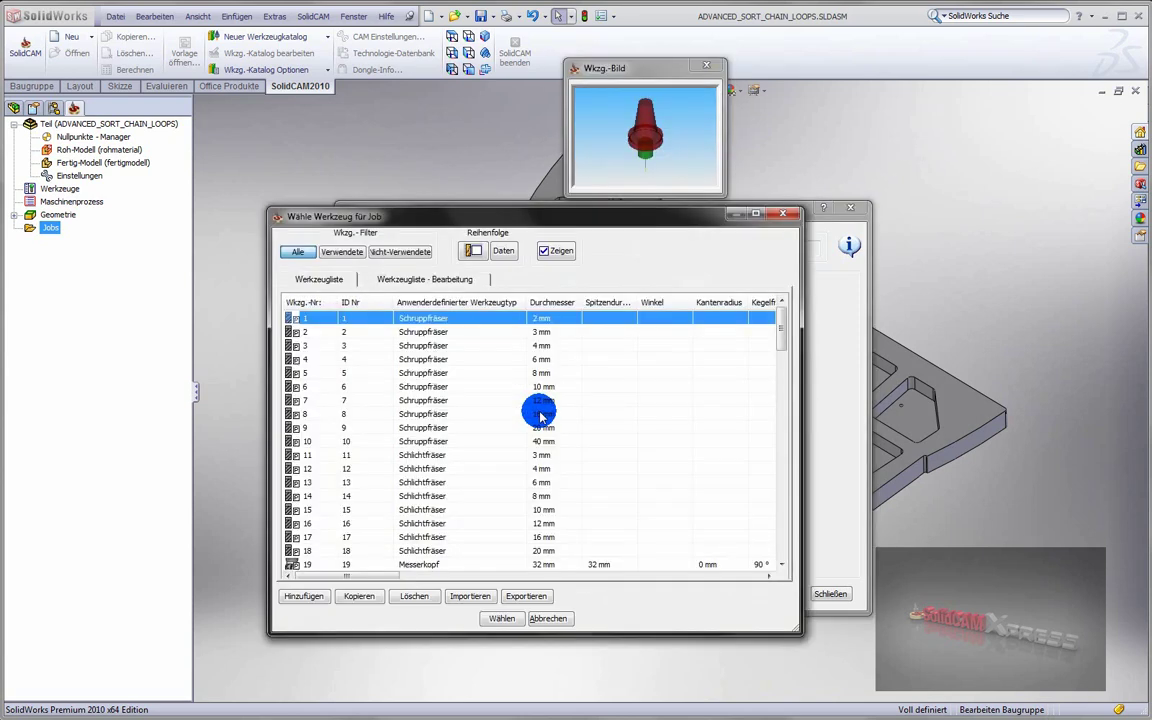
left_click(440, 413)
left_click_drag(640, 140, 645, 180)
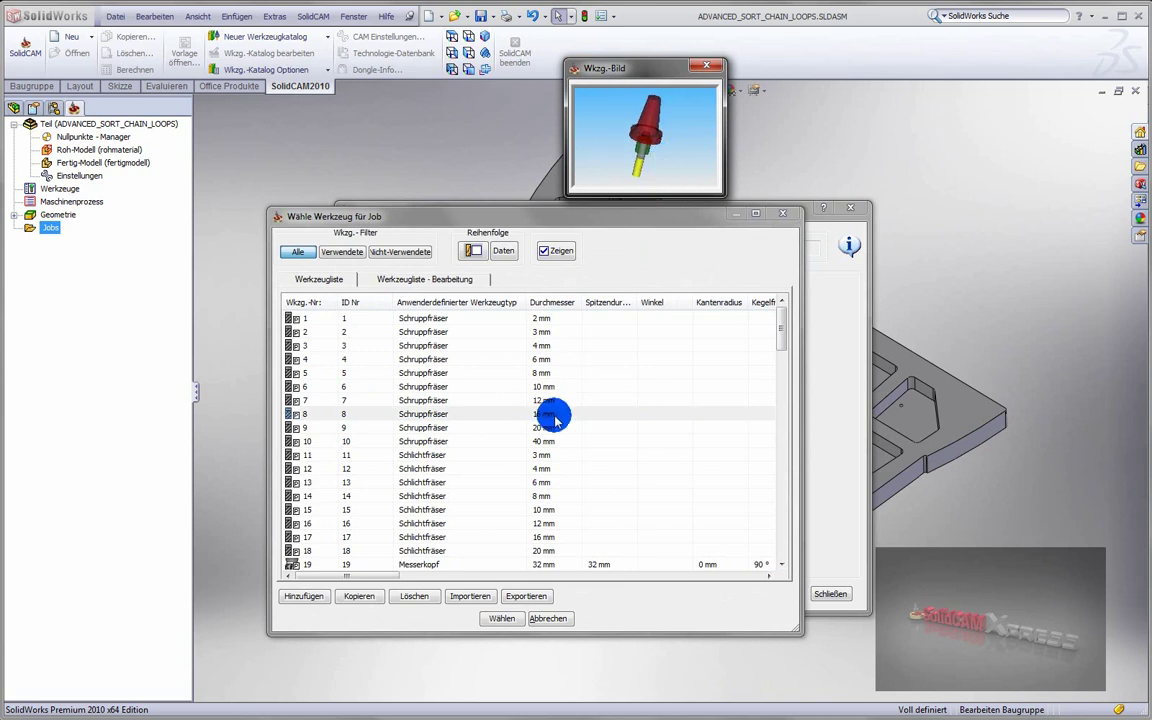
left_click(499, 618)
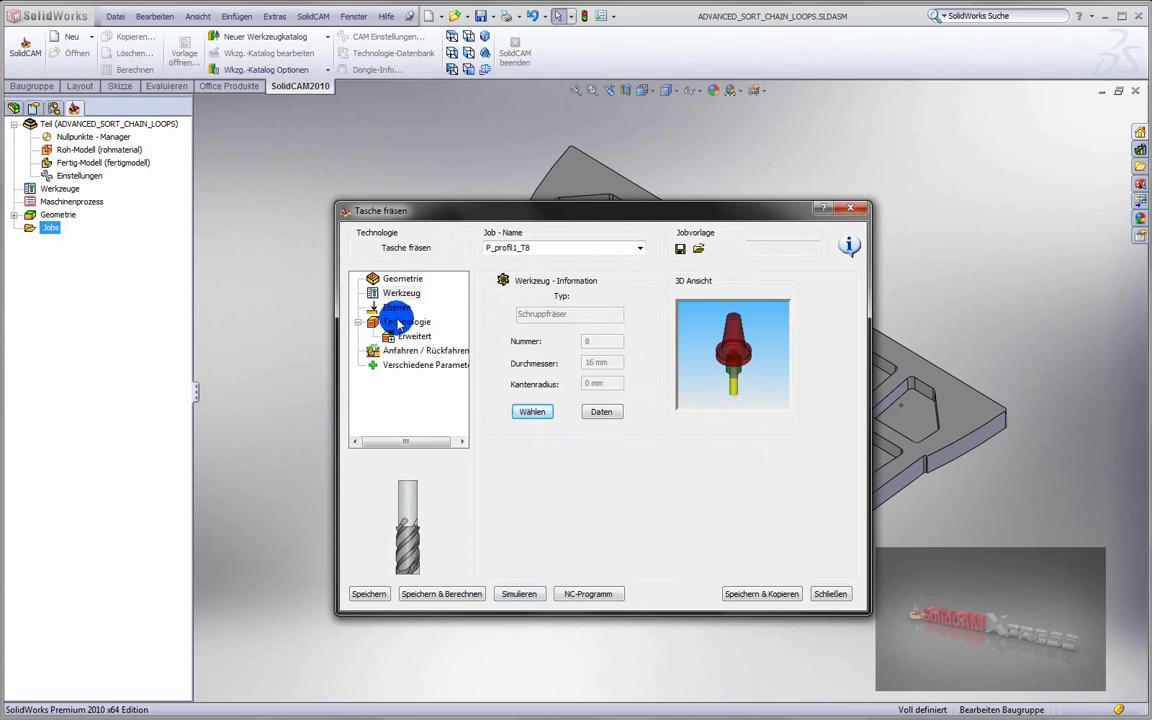
Define the Taschentiefe as 35 by picking a pocket floor face, and set the Zustellung to 5
left_click(397, 307)
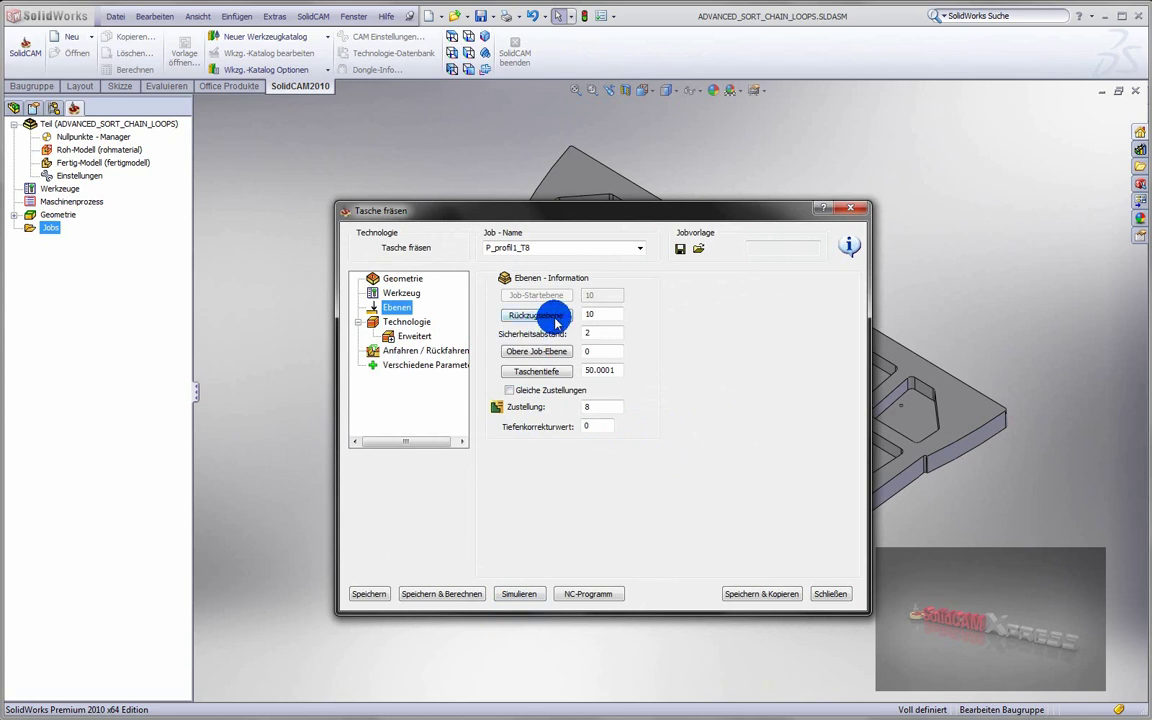
left_click(612, 333)
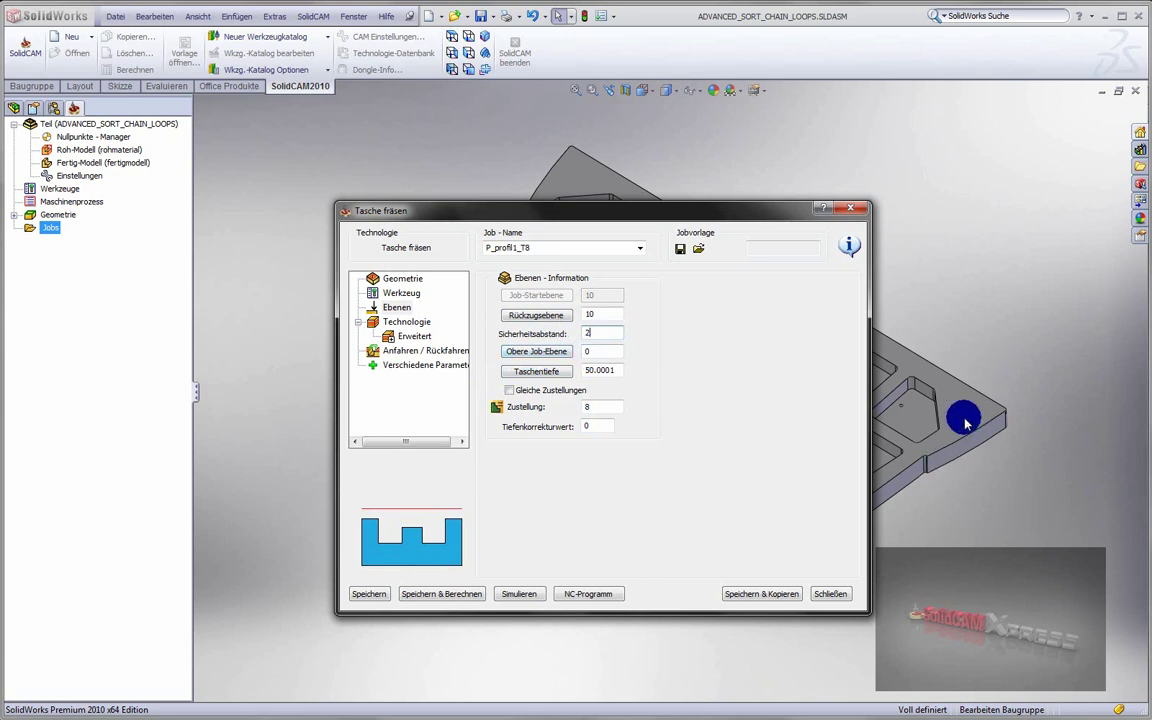
left_click(539, 372)
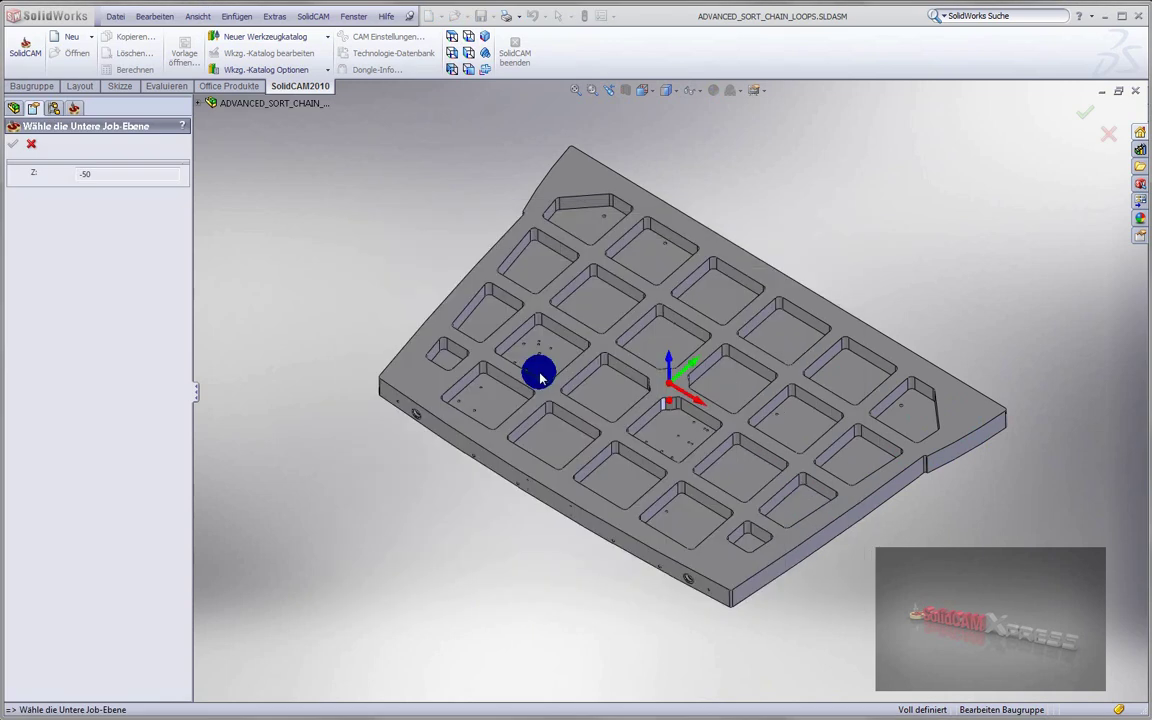
left_click(613, 393)
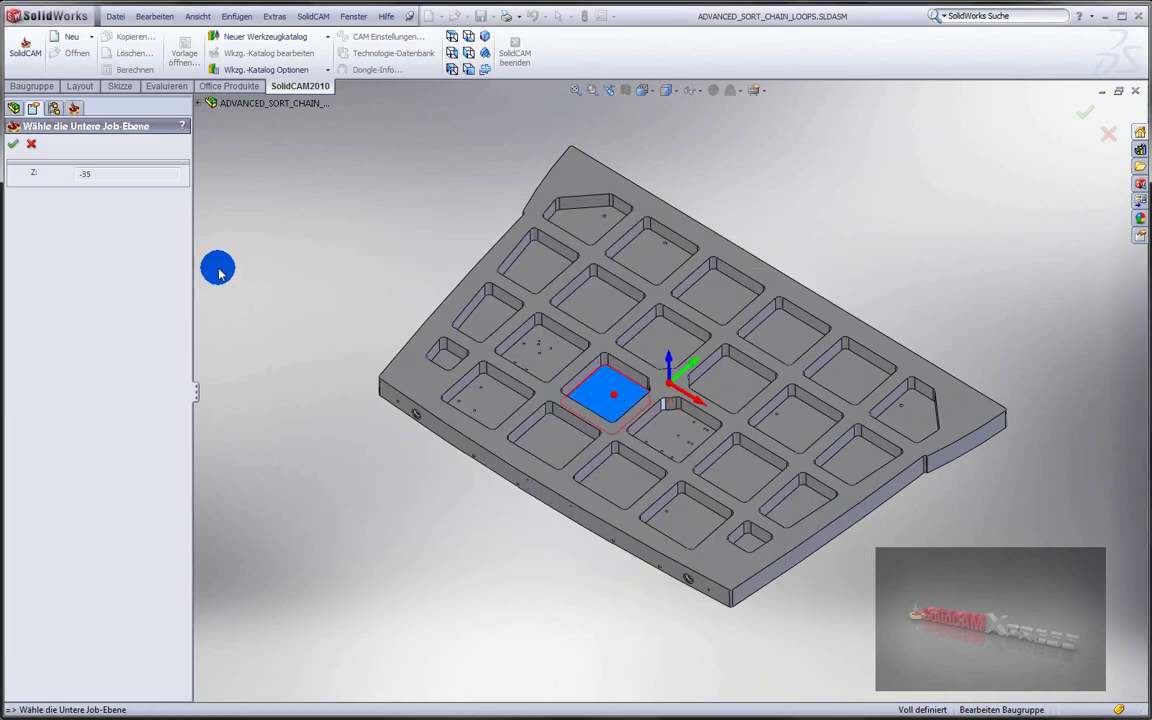
left_click(89, 186)
left_click(730, 390)
left_click(844, 370)
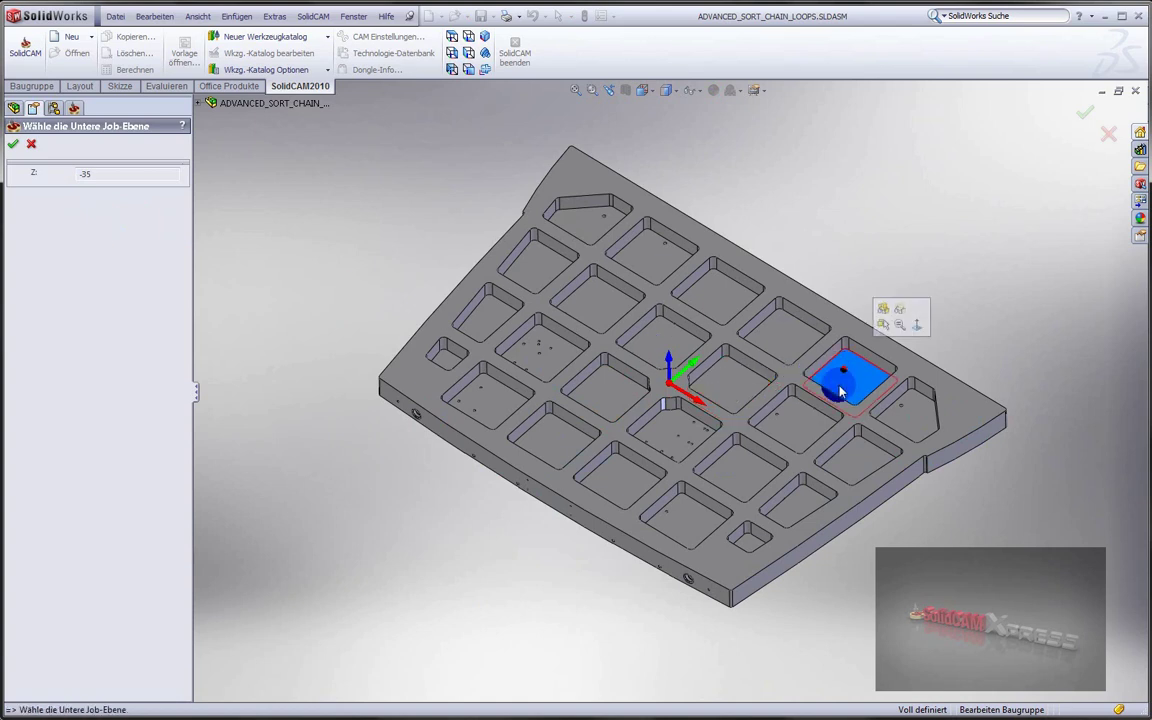
left_click(808, 503)
left_click(542, 445)
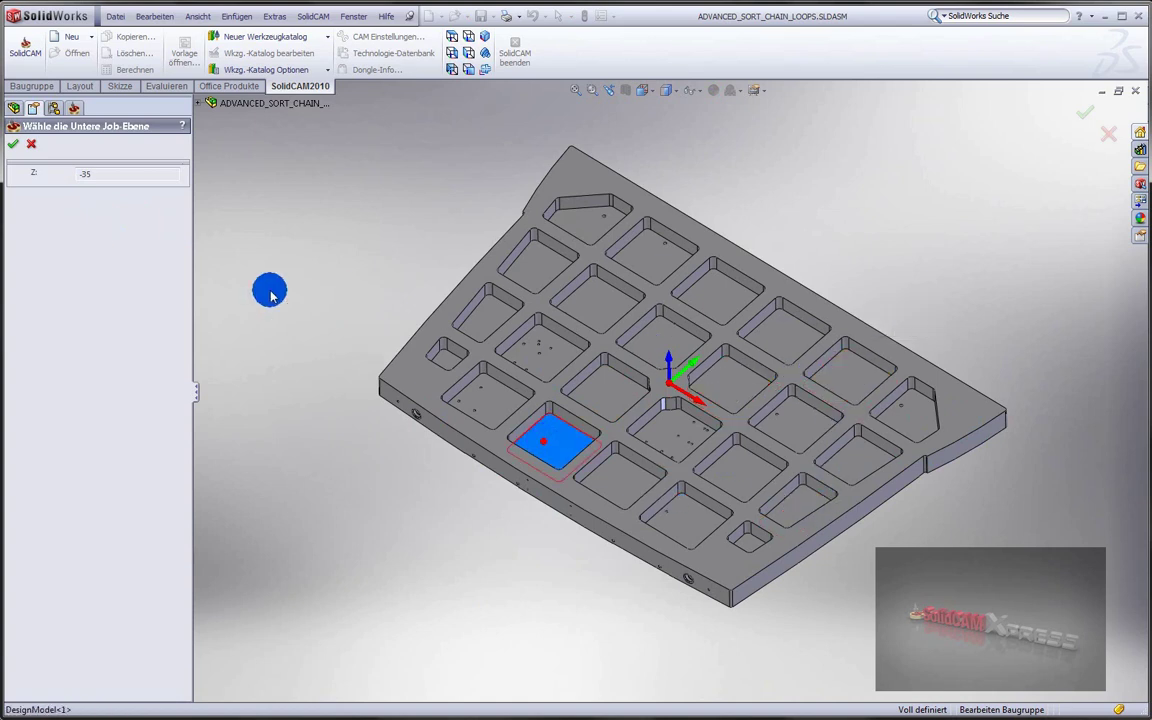
left_click(72, 196)
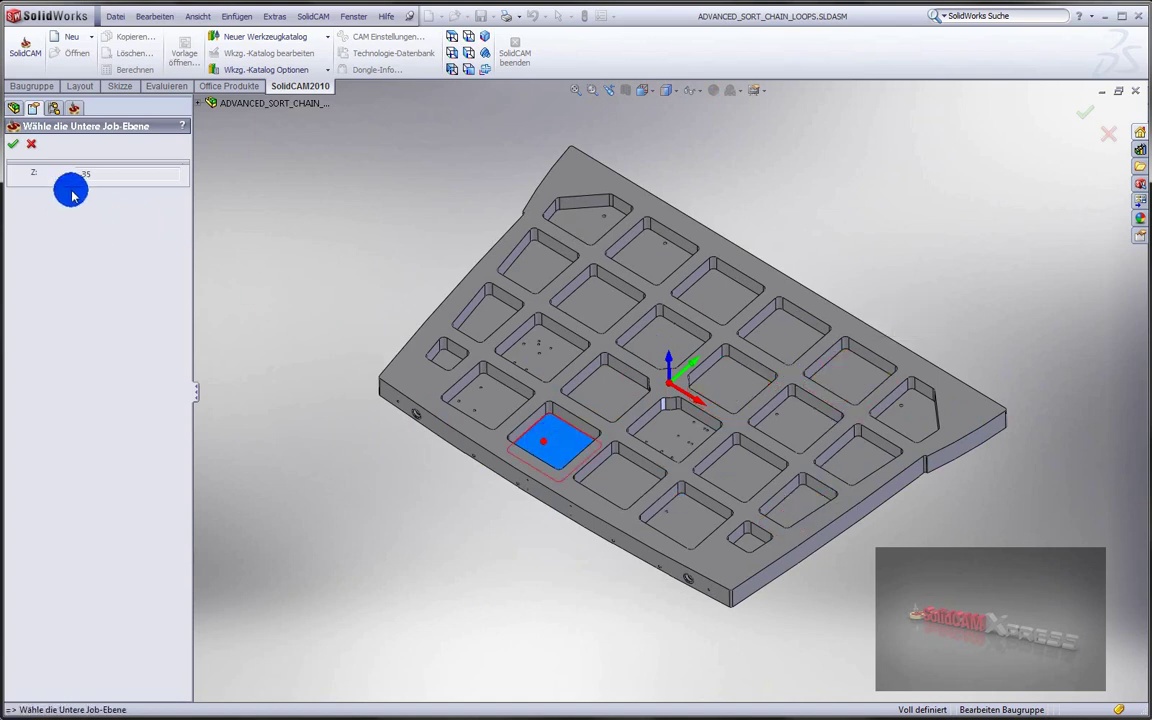
left_click(13, 148)
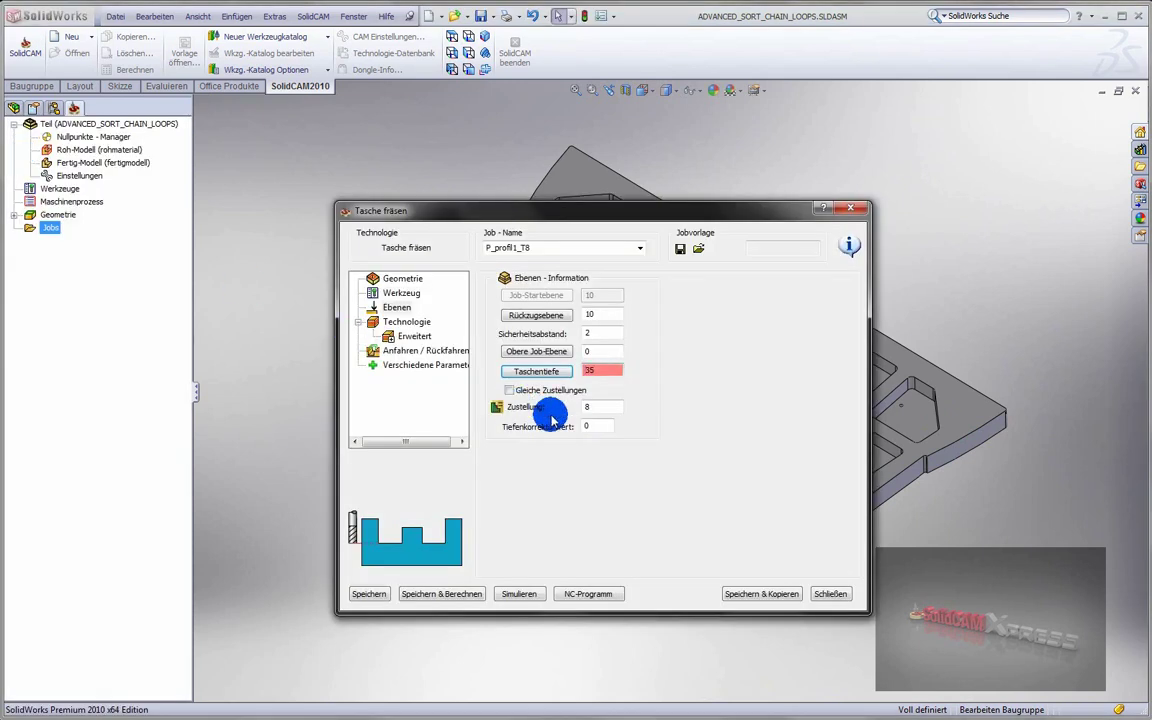
left_click(590, 406)
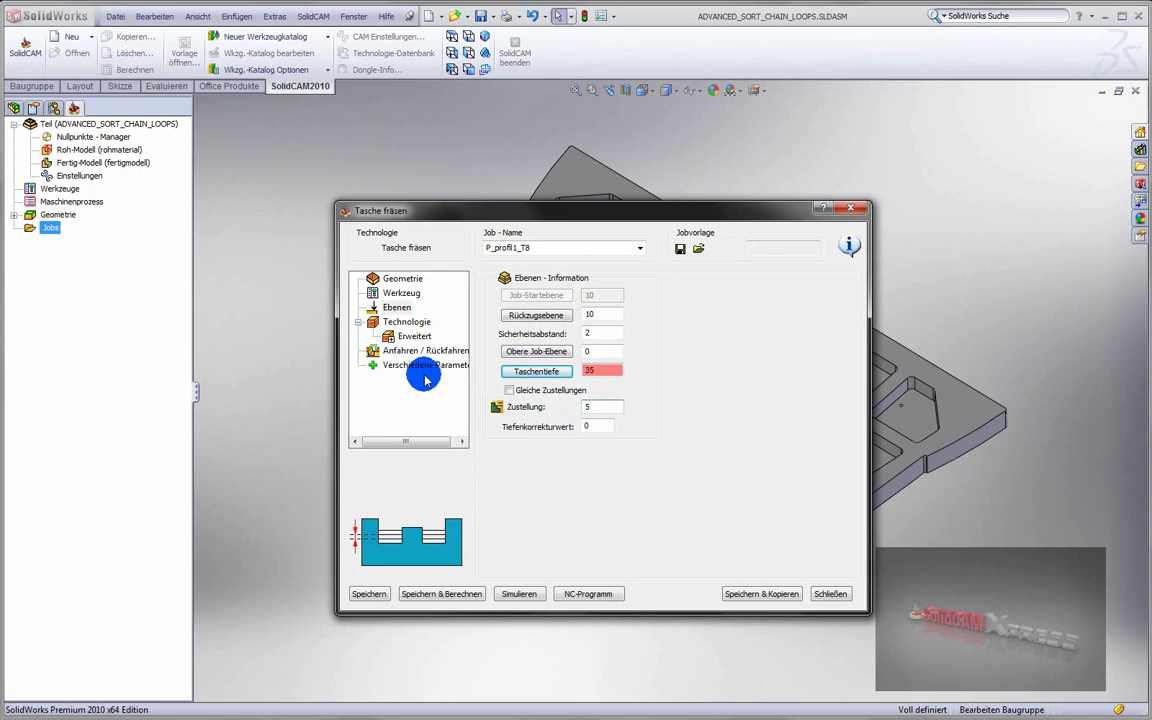
Accept the Kontur roughing data with Gleichlauf direction, and save and calculate the pocket job
left_click(415, 323)
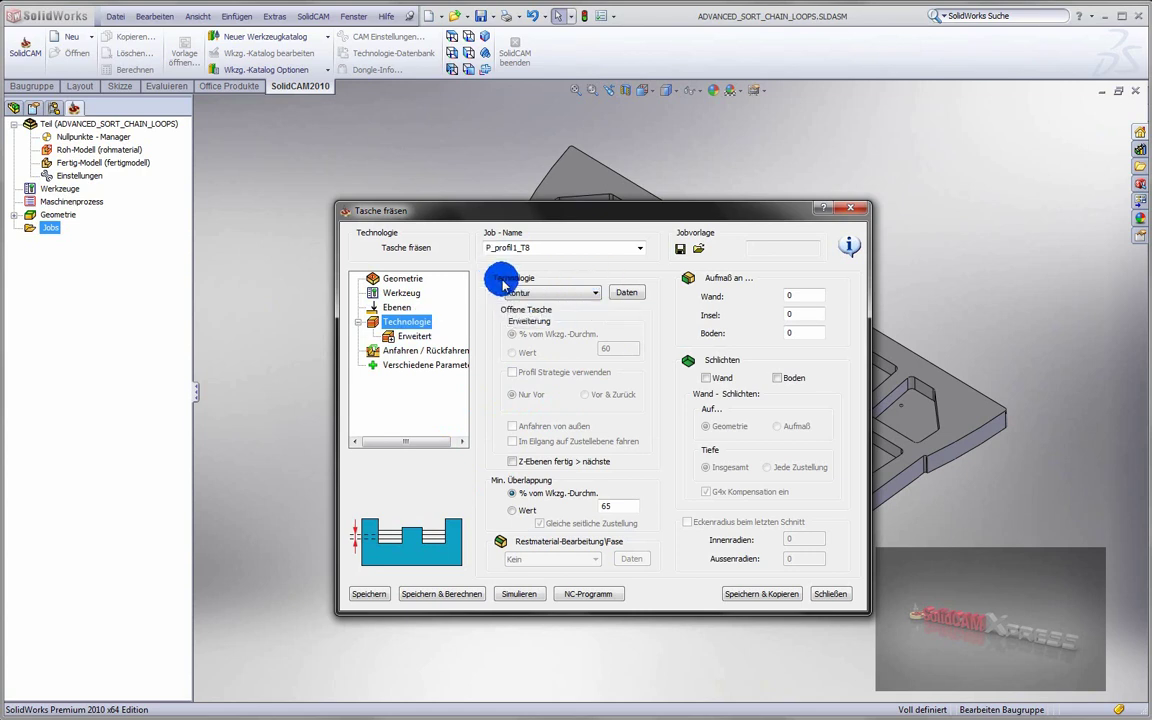
left_click(625, 291)
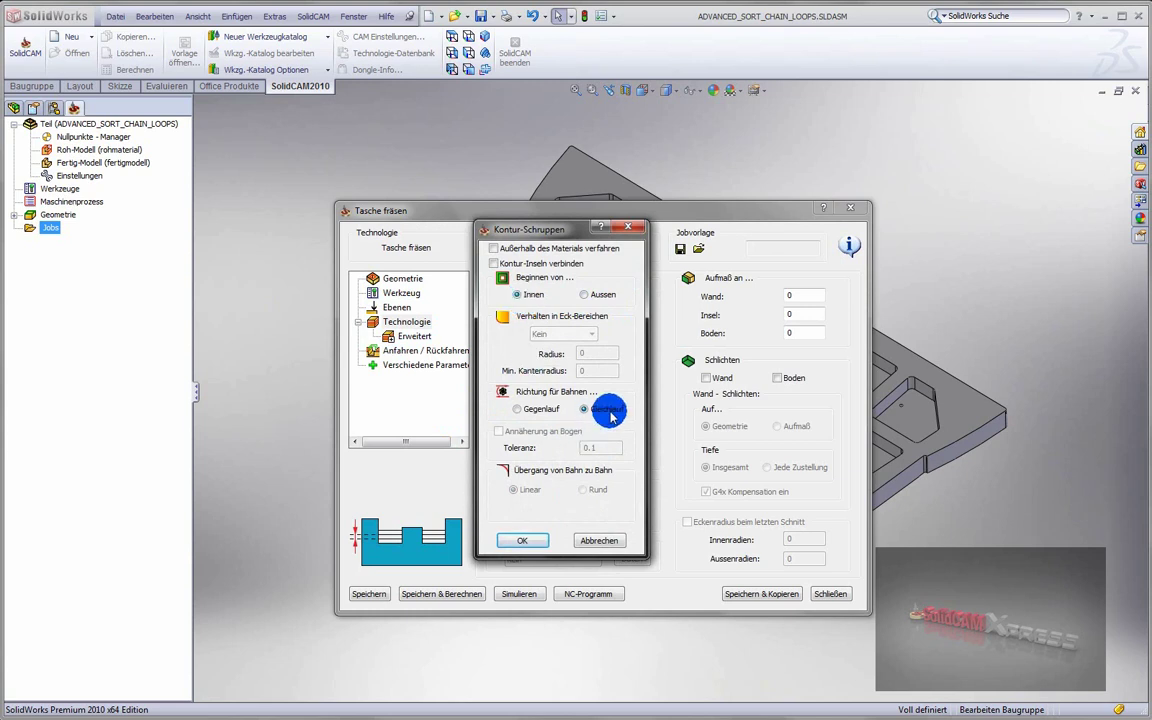
left_click(522, 540)
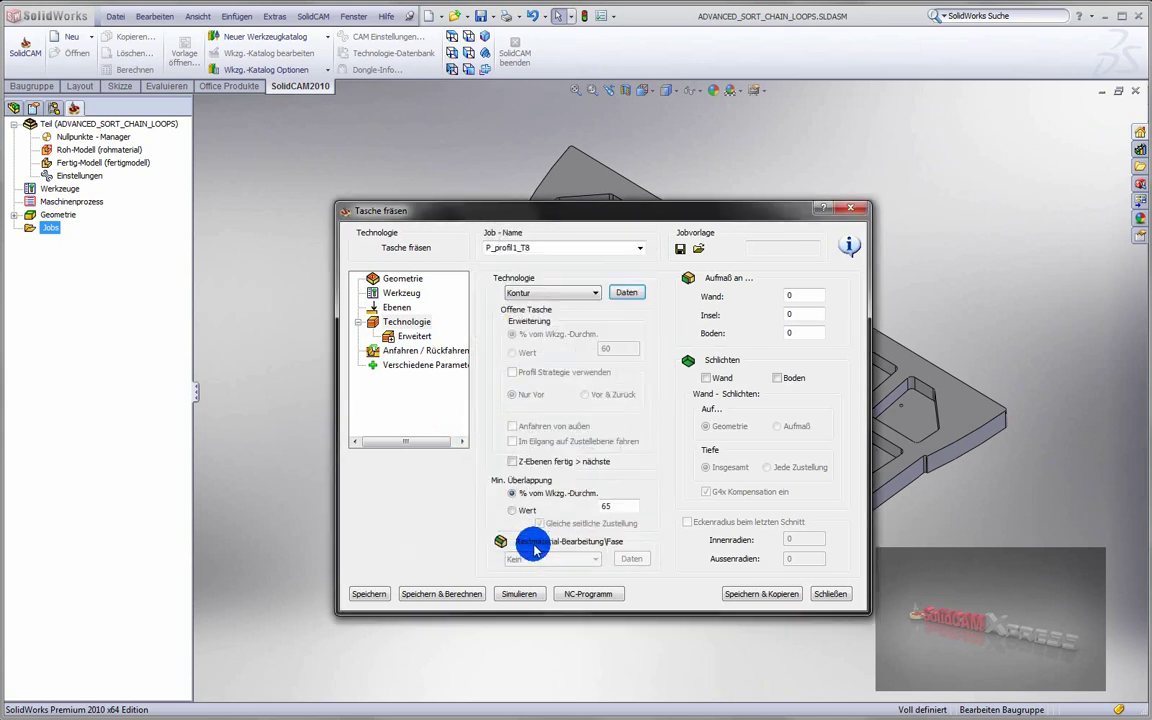
mouse_move(626, 506)
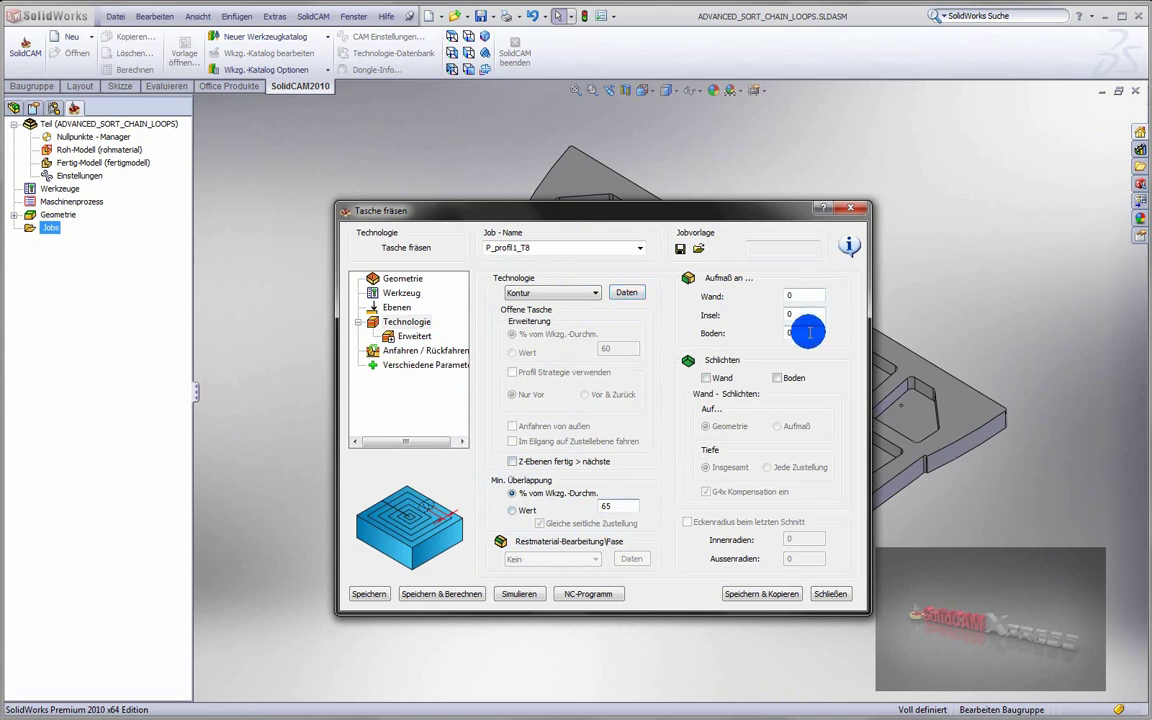
left_click(432, 351)
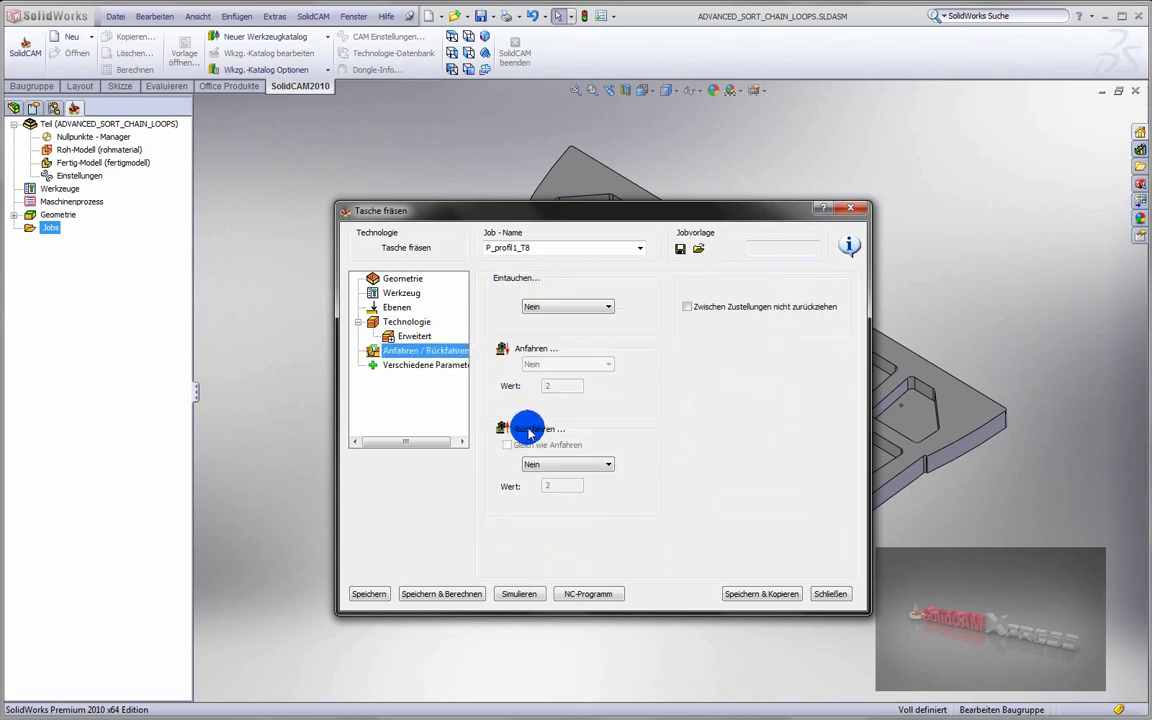
left_click(407, 322)
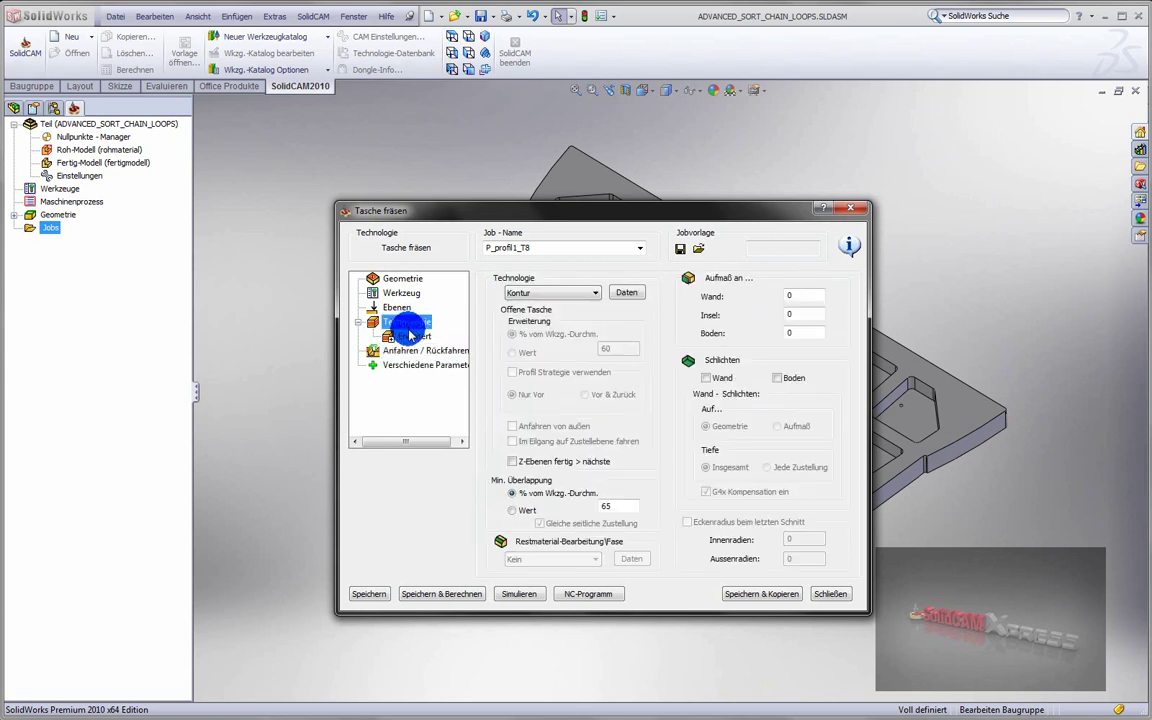
left_click(432, 594)
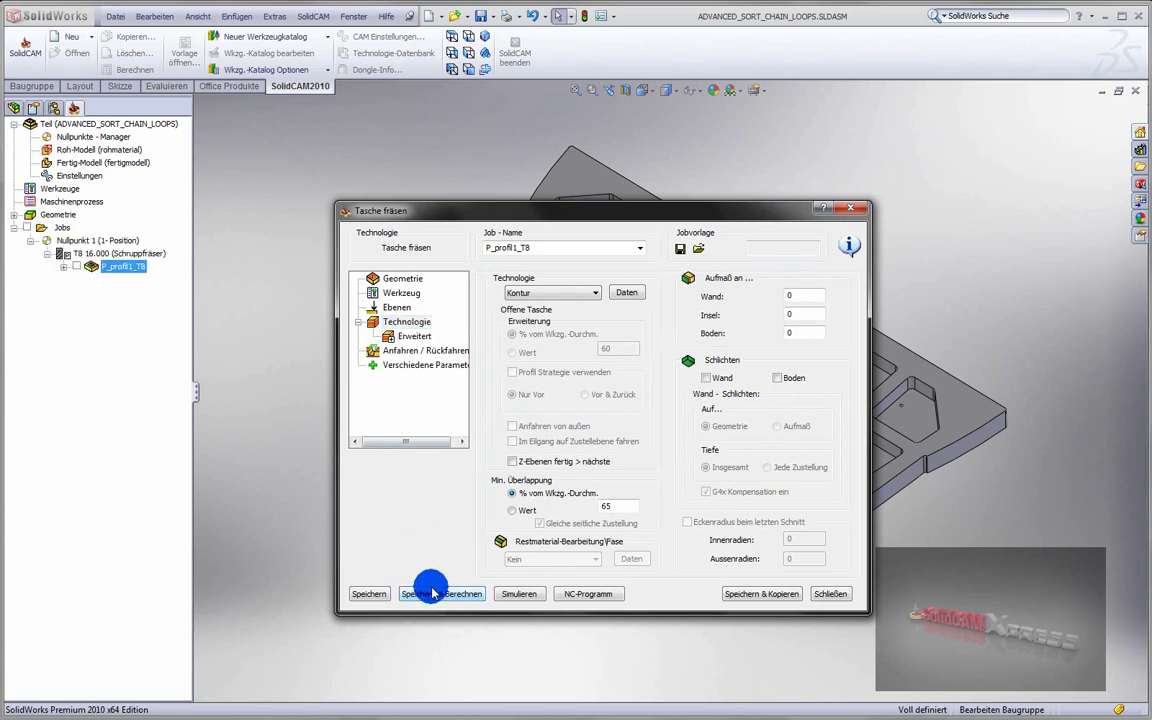
Simulate the job's toolpath on the CAD model with Daten zeigen off, and examine the moves between pockets
left_click(511, 594)
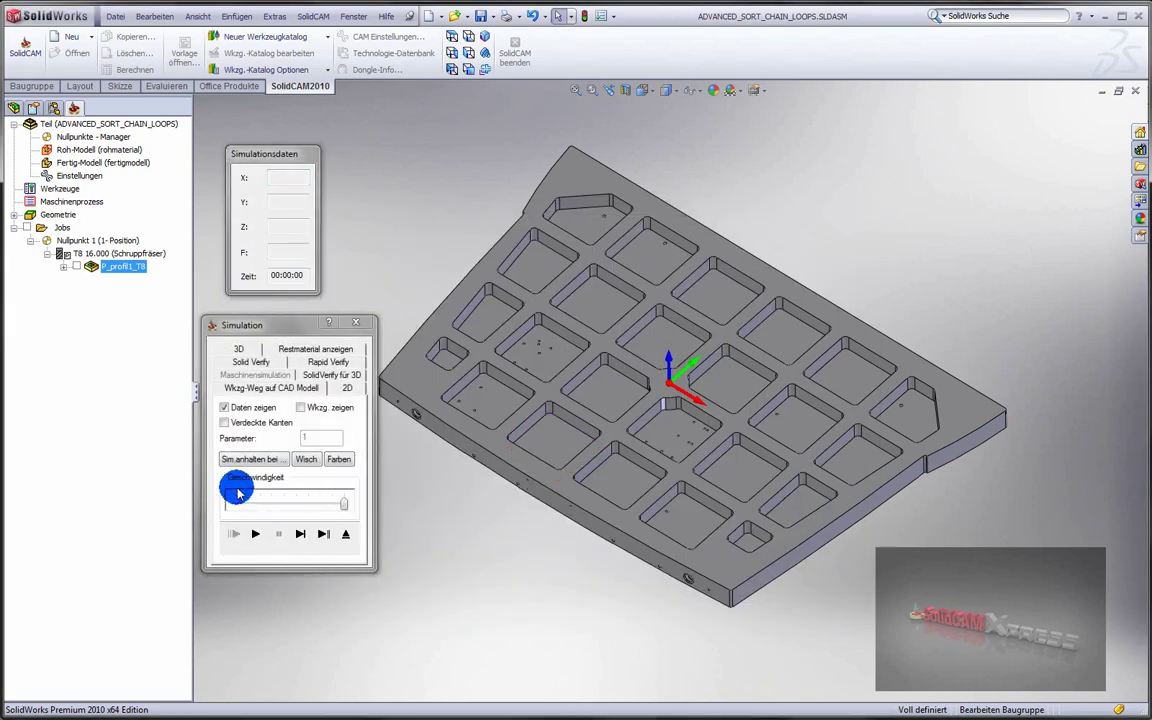
left_click(224, 407)
left_click_drag(262, 337, 201, 319)
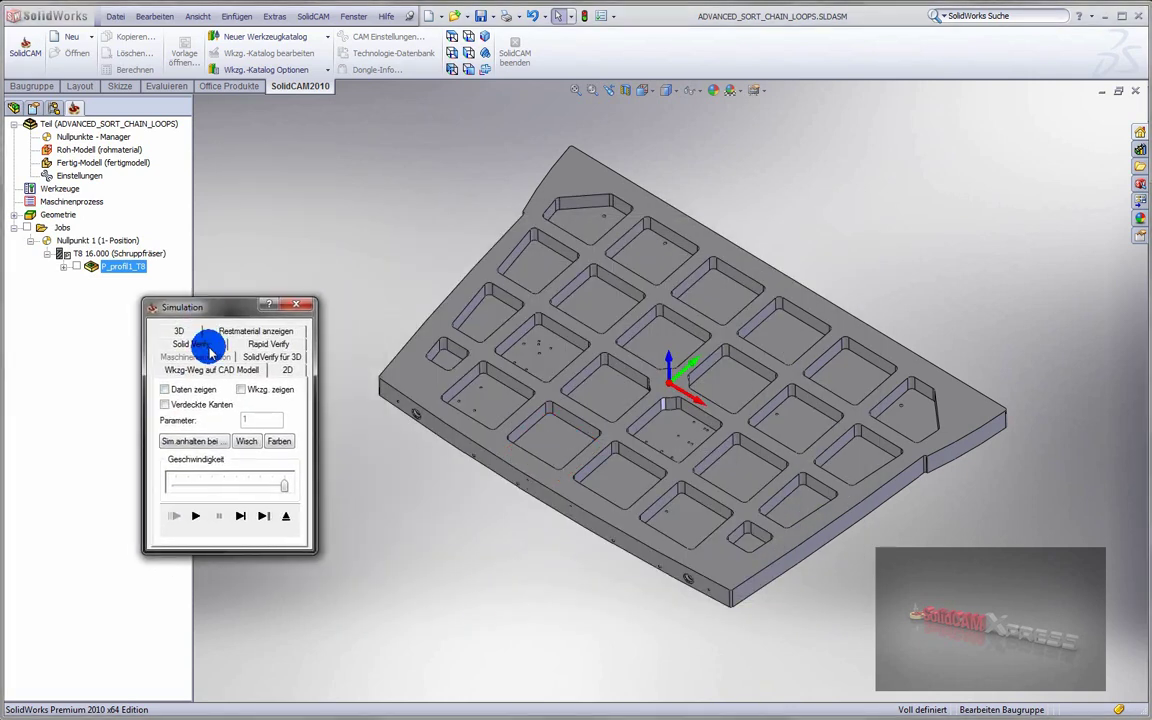
left_click(199, 516)
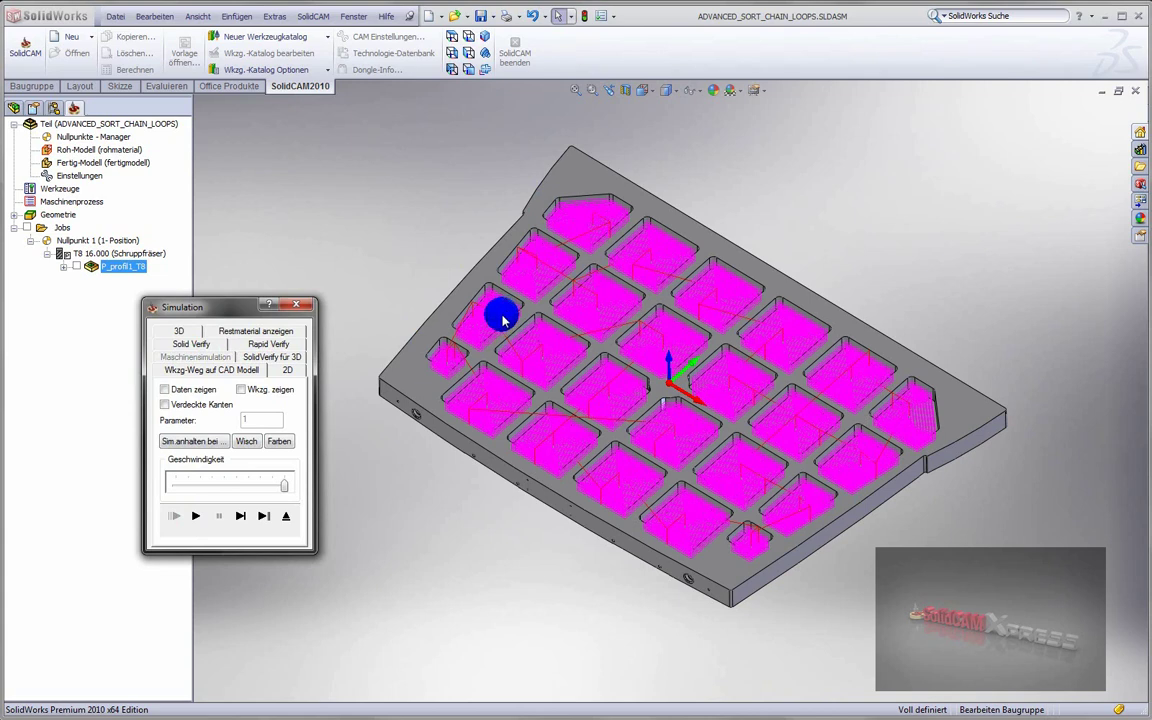
middle_click_drag(576, 380, 386, 360)
Run Solid Verify on the plate to examine the order in which the pockets are machined, and stop the playback
left_click(195, 343)
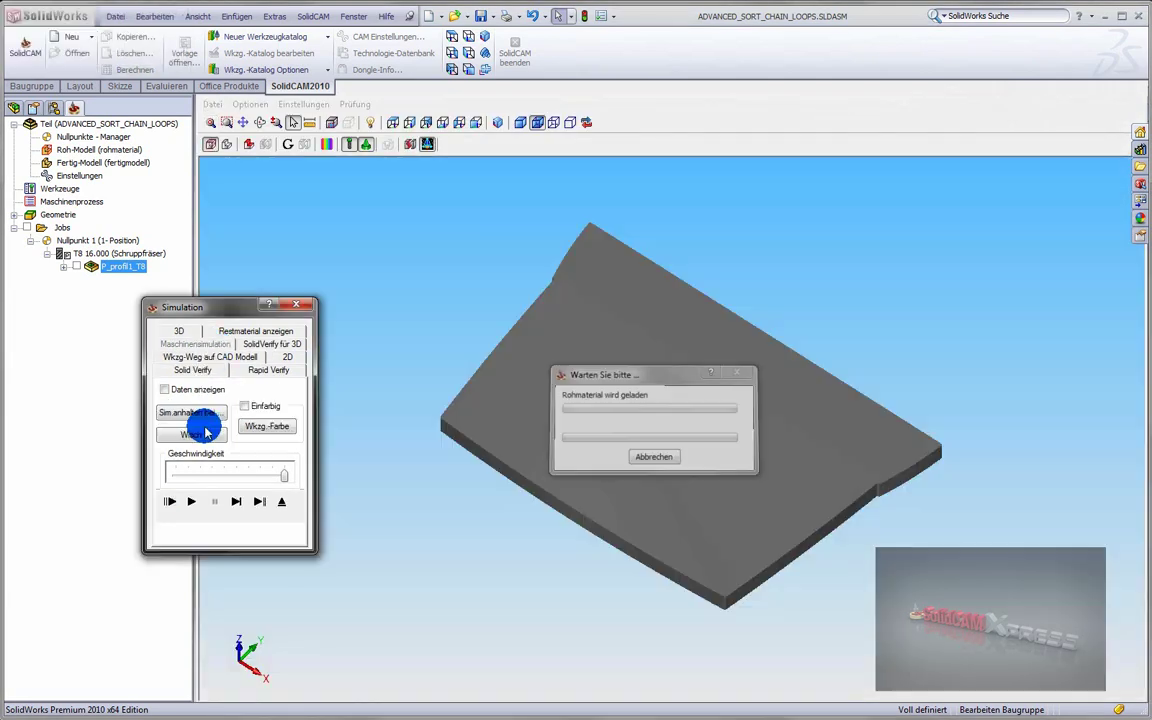
left_click(191, 501)
middle_click_drag(416, 509, 583, 385)
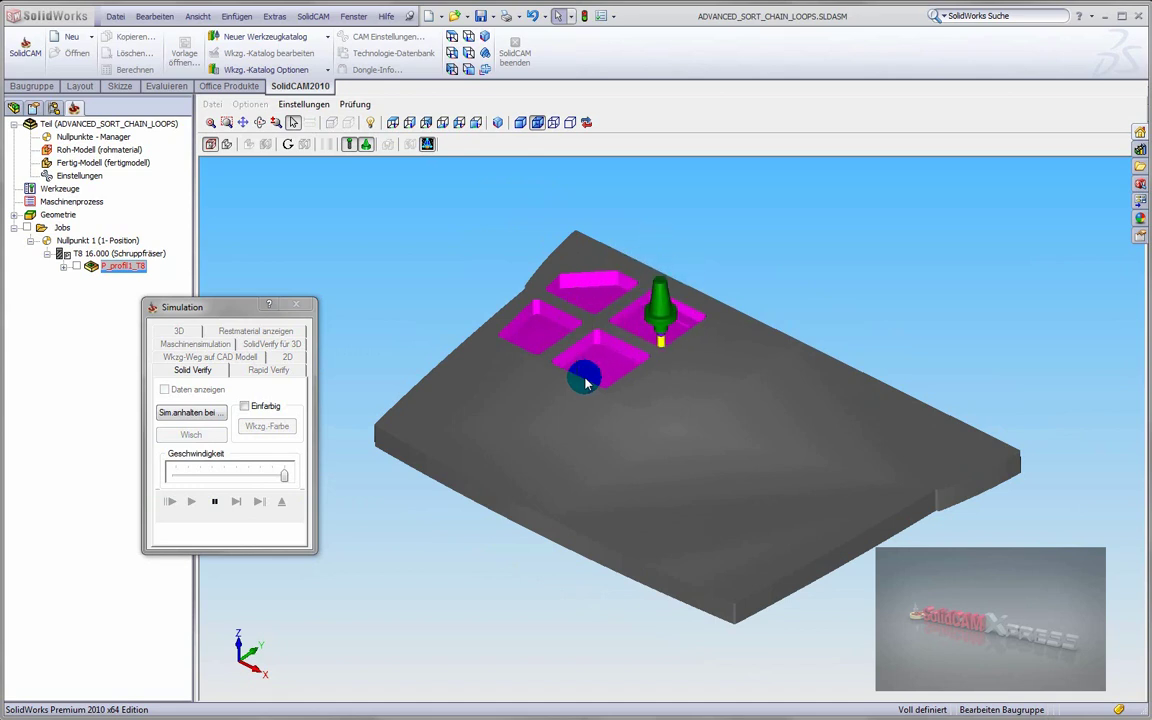
left_click(215, 501)
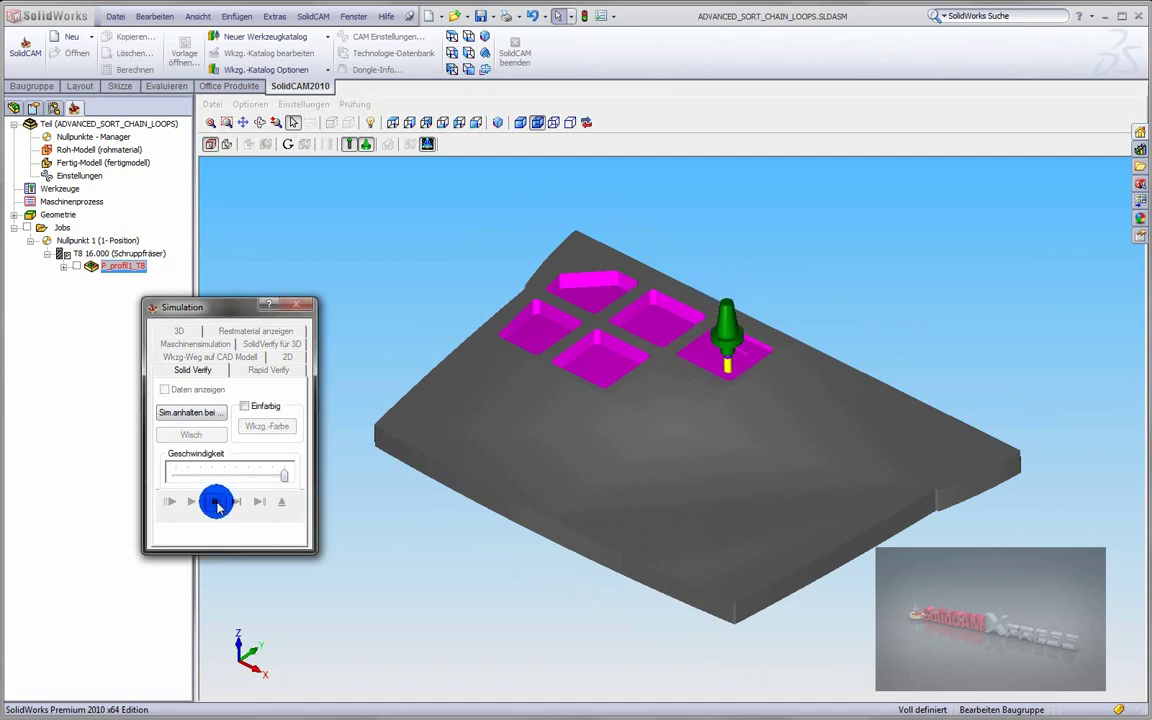
Close the simulation and activate Letzte Zustellung in the pocket job with 5 as Anzahl der Zustellungen and a Zustellung of 1
left_click(283, 501)
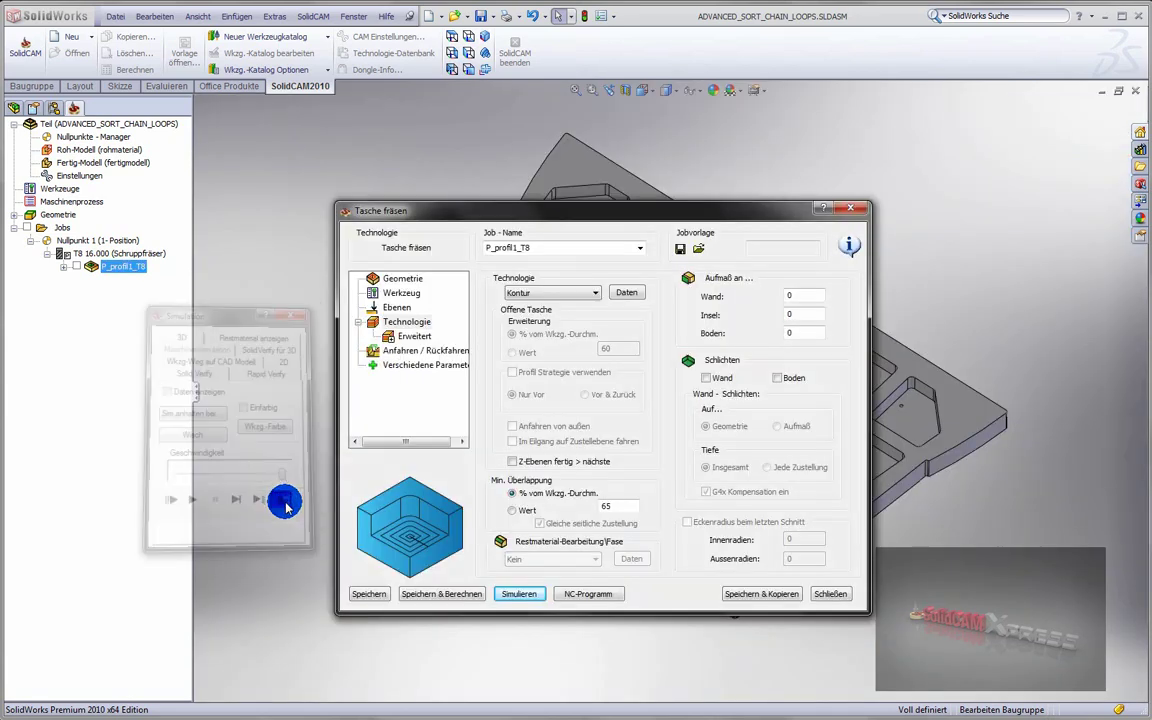
left_click(408, 337)
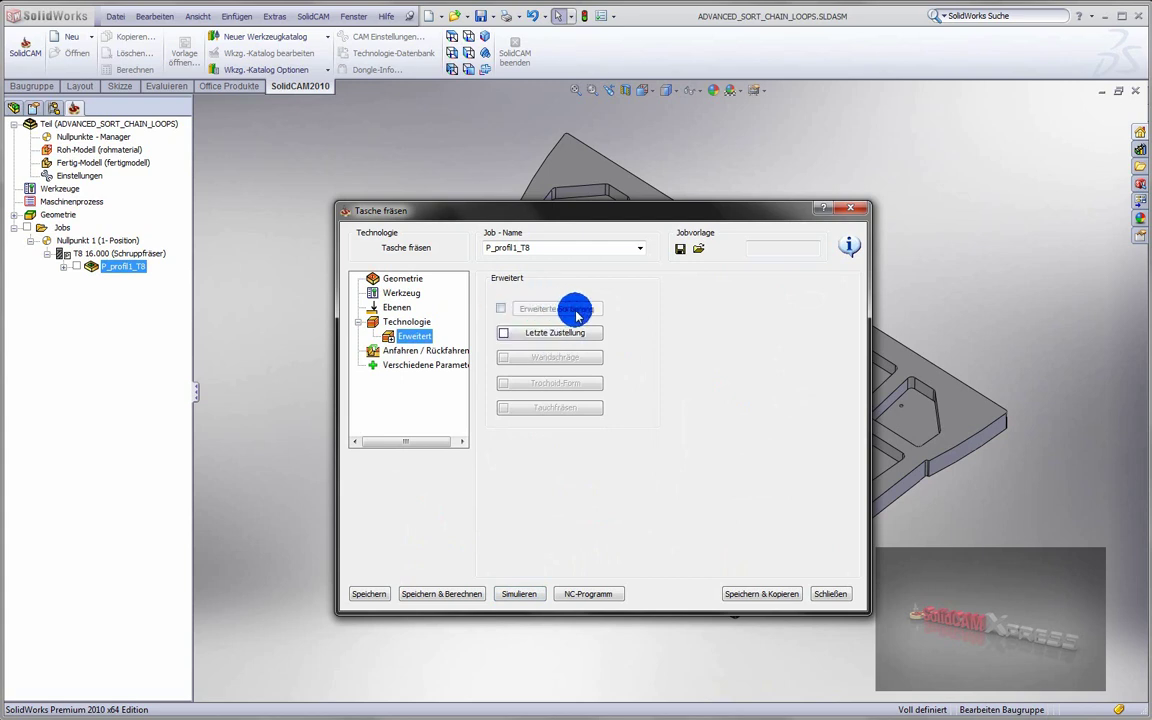
left_click(506, 337)
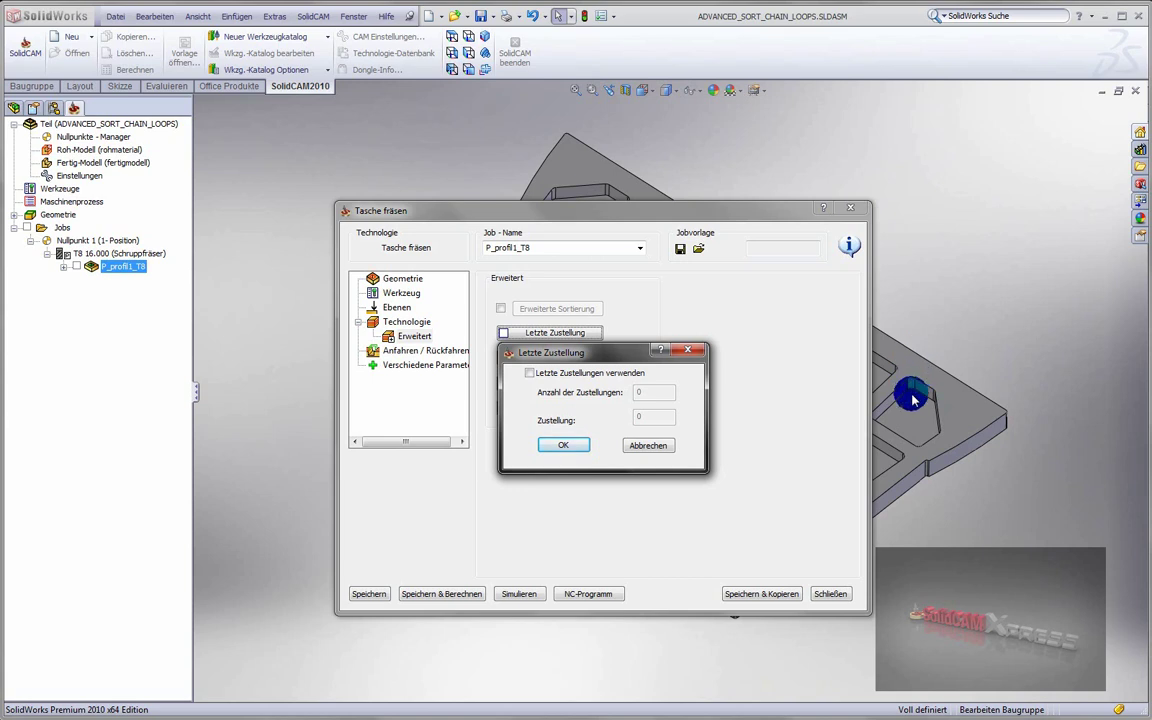
left_click(529, 375)
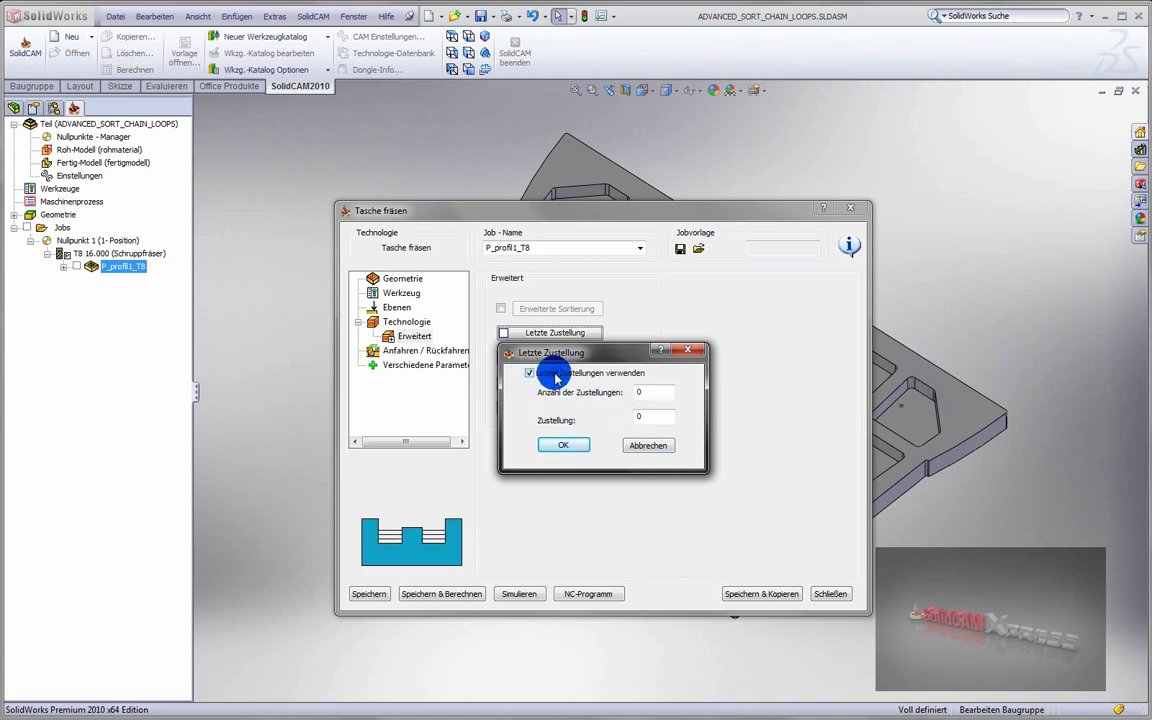
left_click(650, 396)
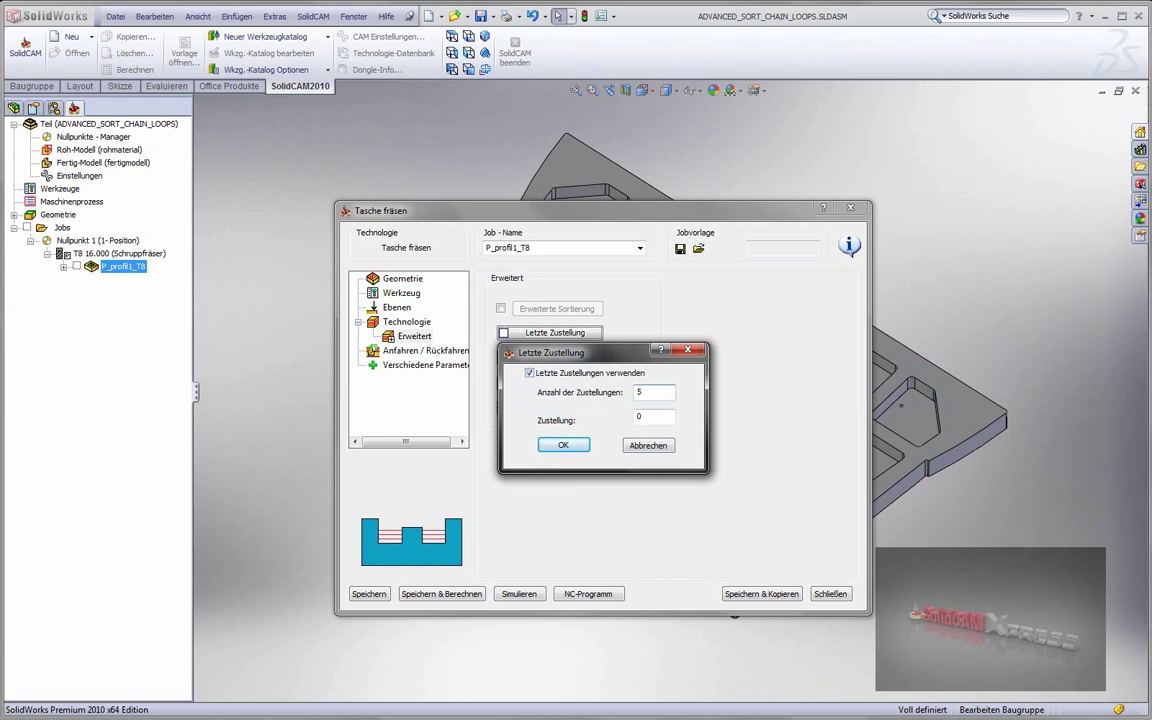
left_click(646, 415)
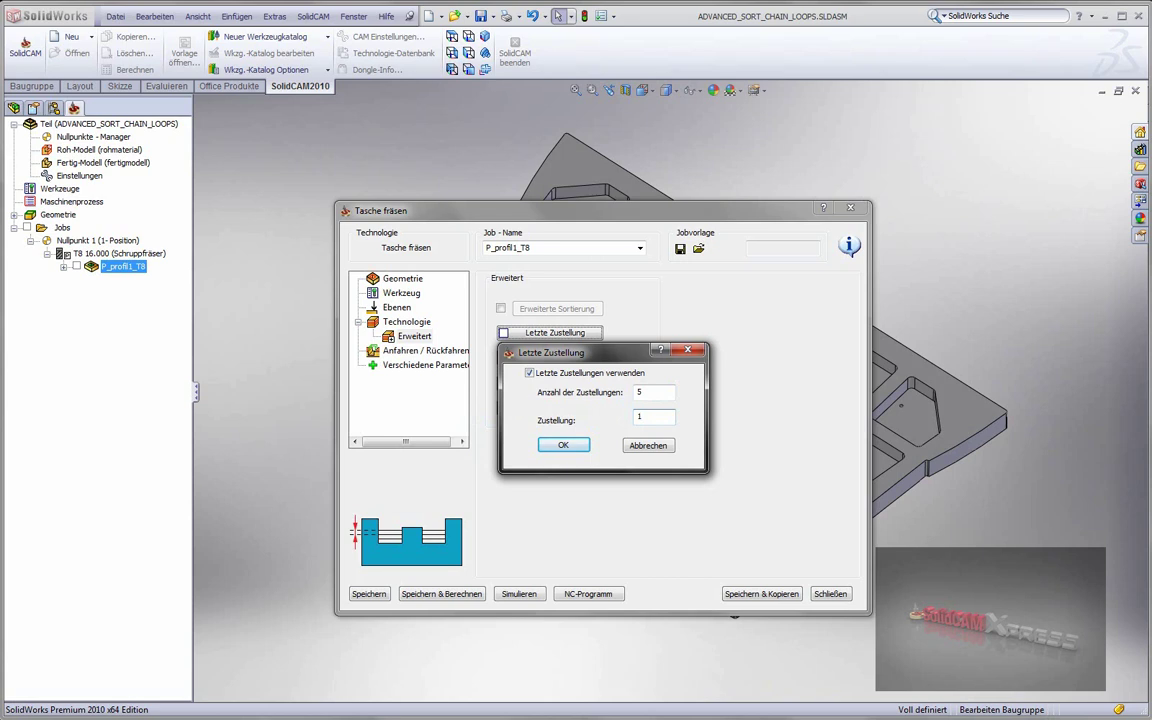
left_click(565, 447)
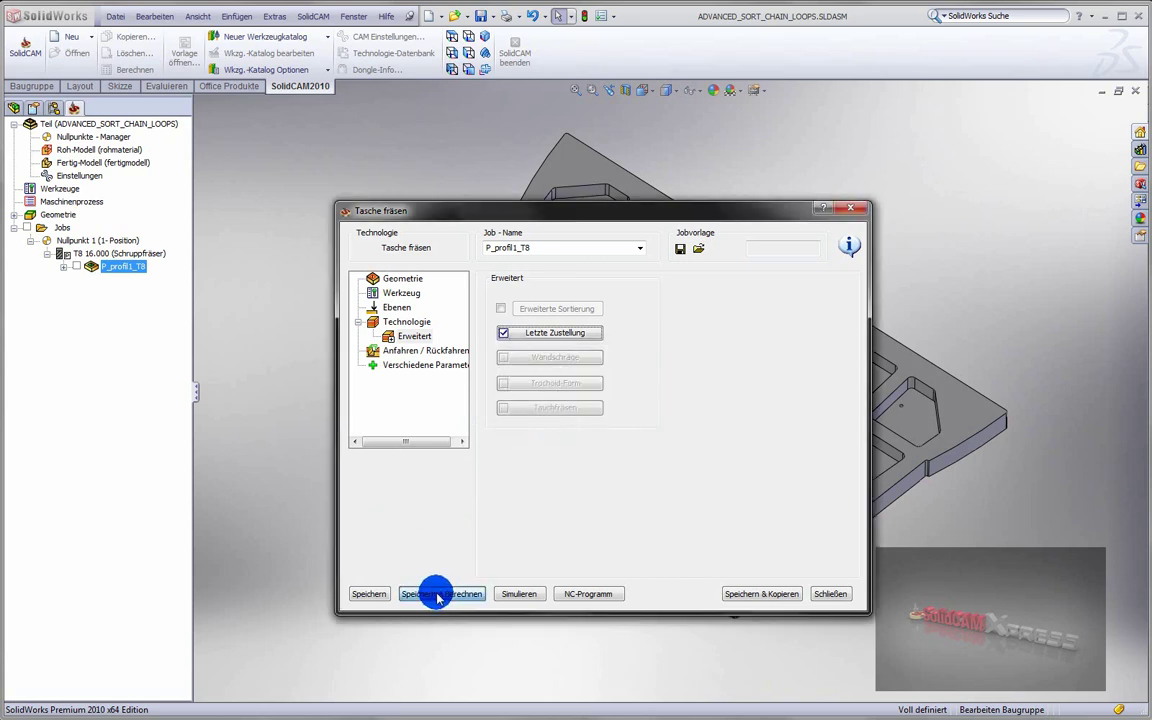
Simulate the pocket job's toolpath on the CAD model and examine the spacing of the last depth passes inside the pockets
left_click(522, 593)
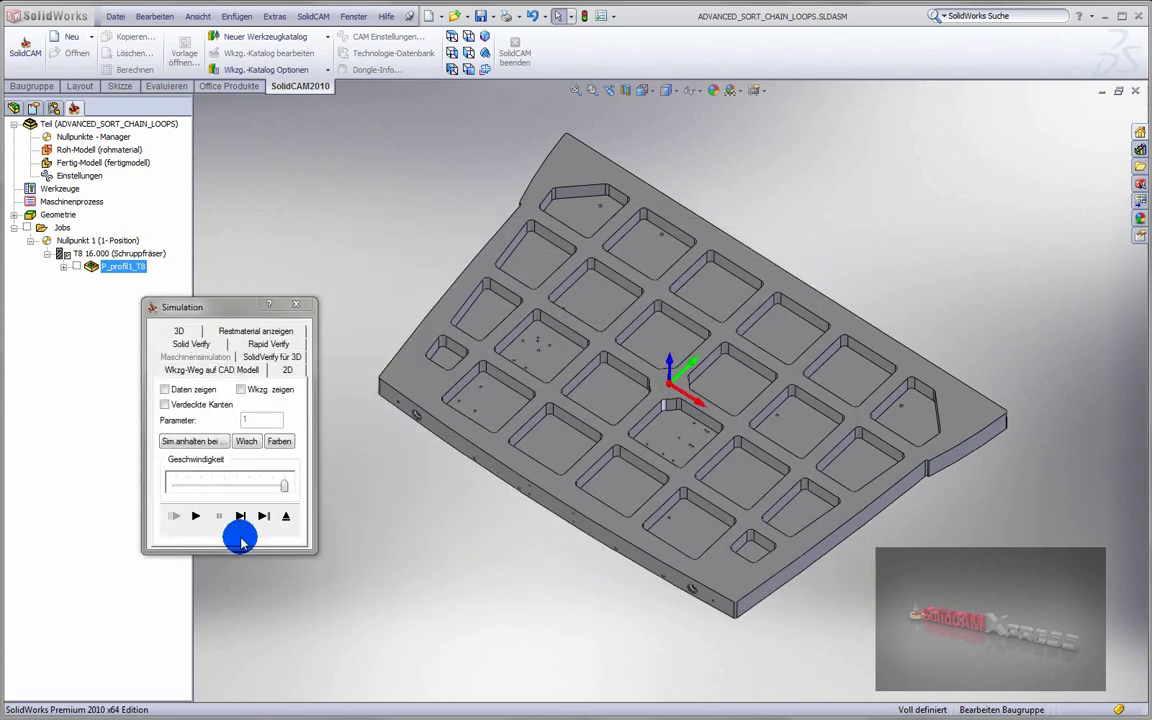
left_click(196, 517)
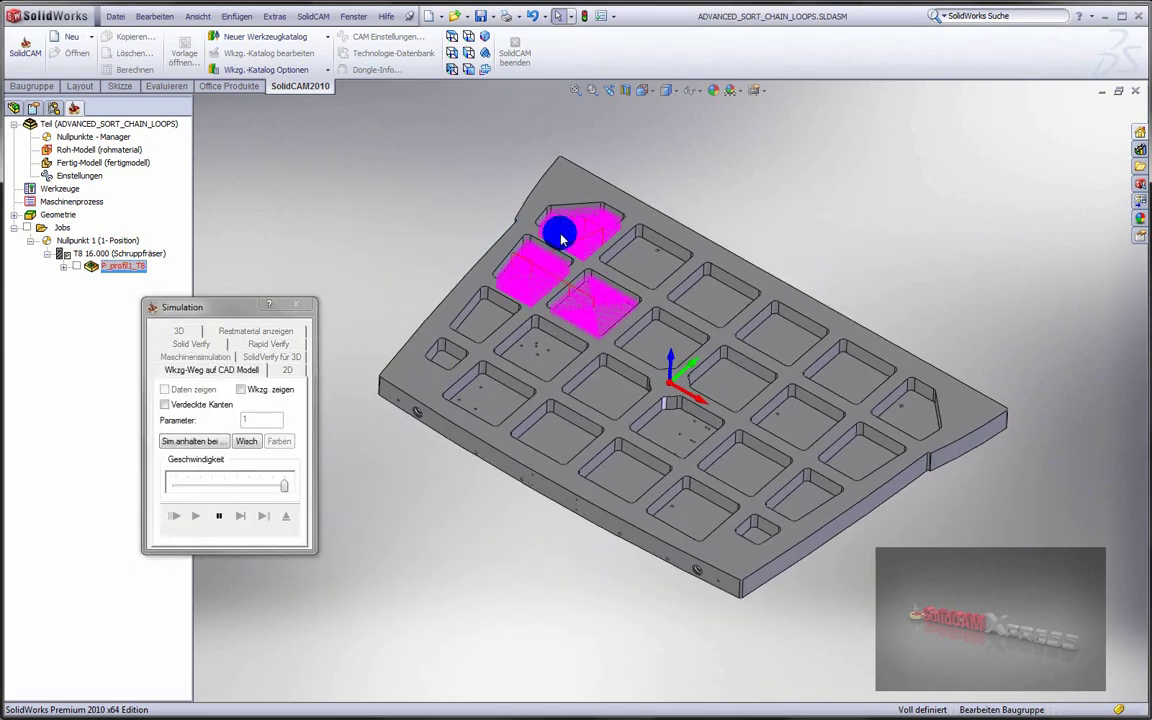
scroll(565, 235, "down", 3)
scroll(565, 235, "down", 6)
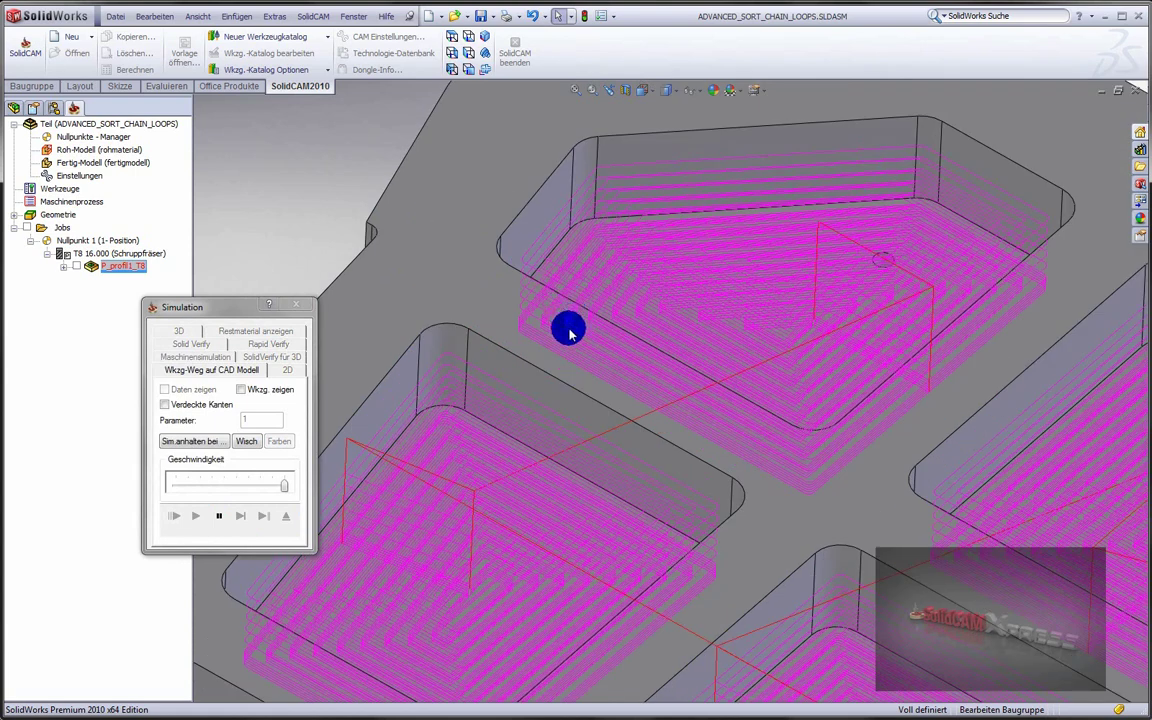
scroll(559, 345, "down", 5)
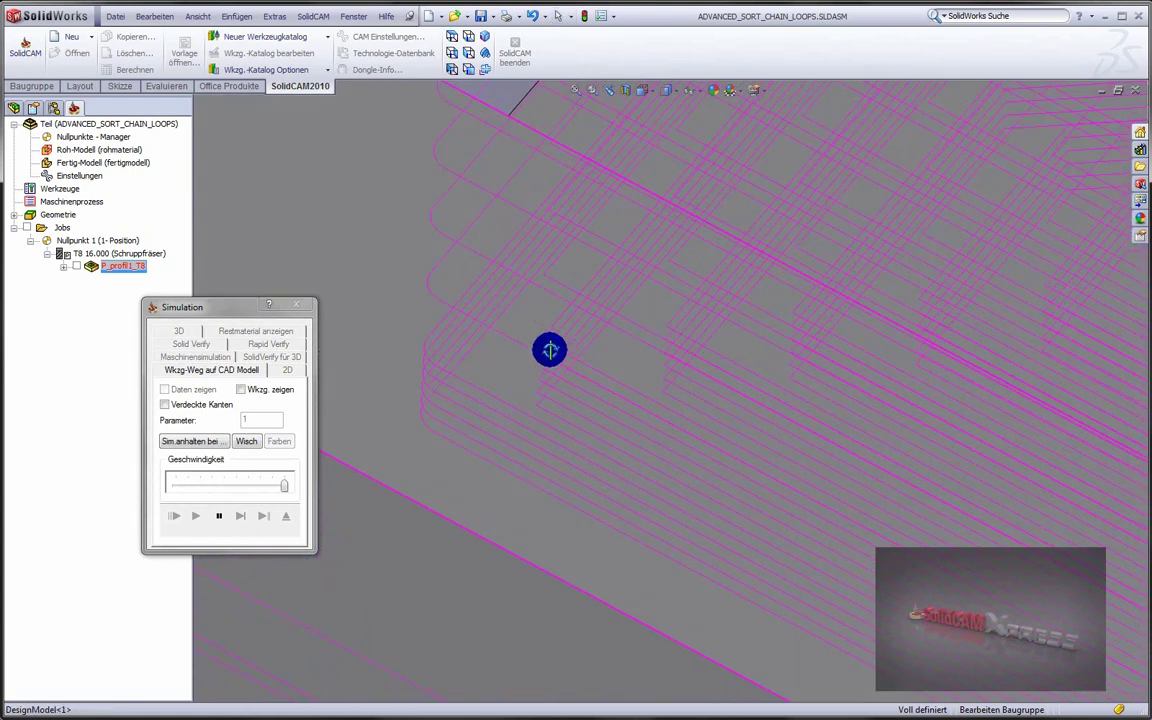
scroll(465, 415, "down", 4)
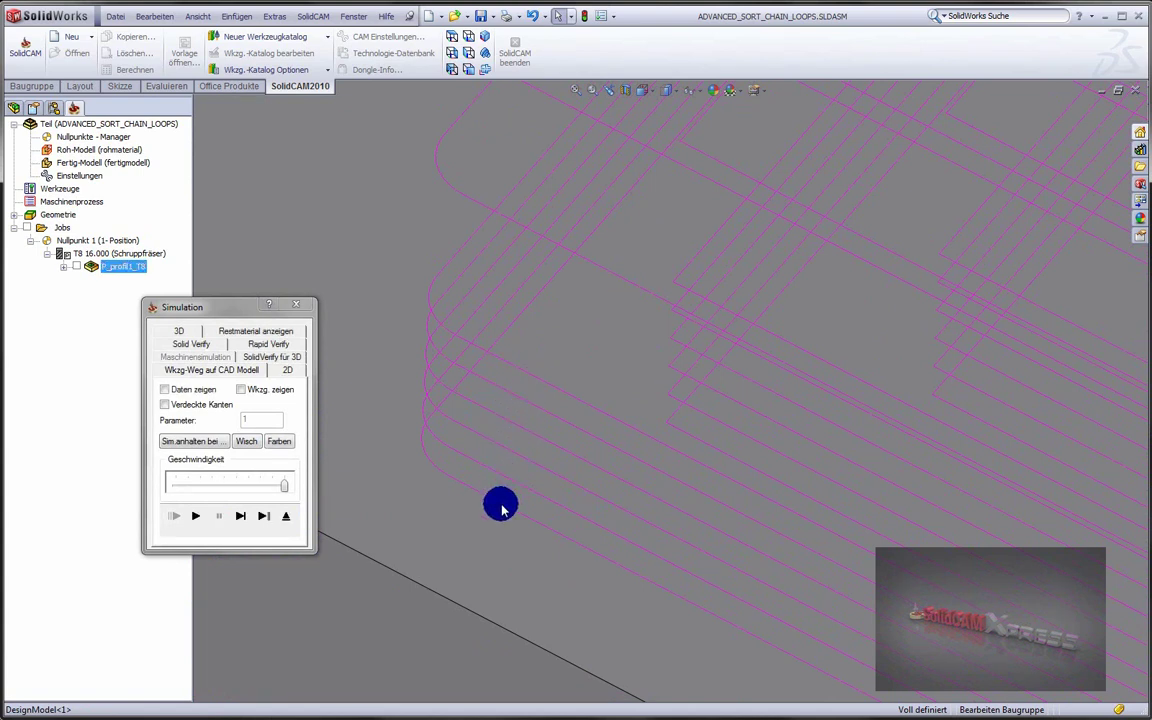
scroll(532, 484, "up", 4)
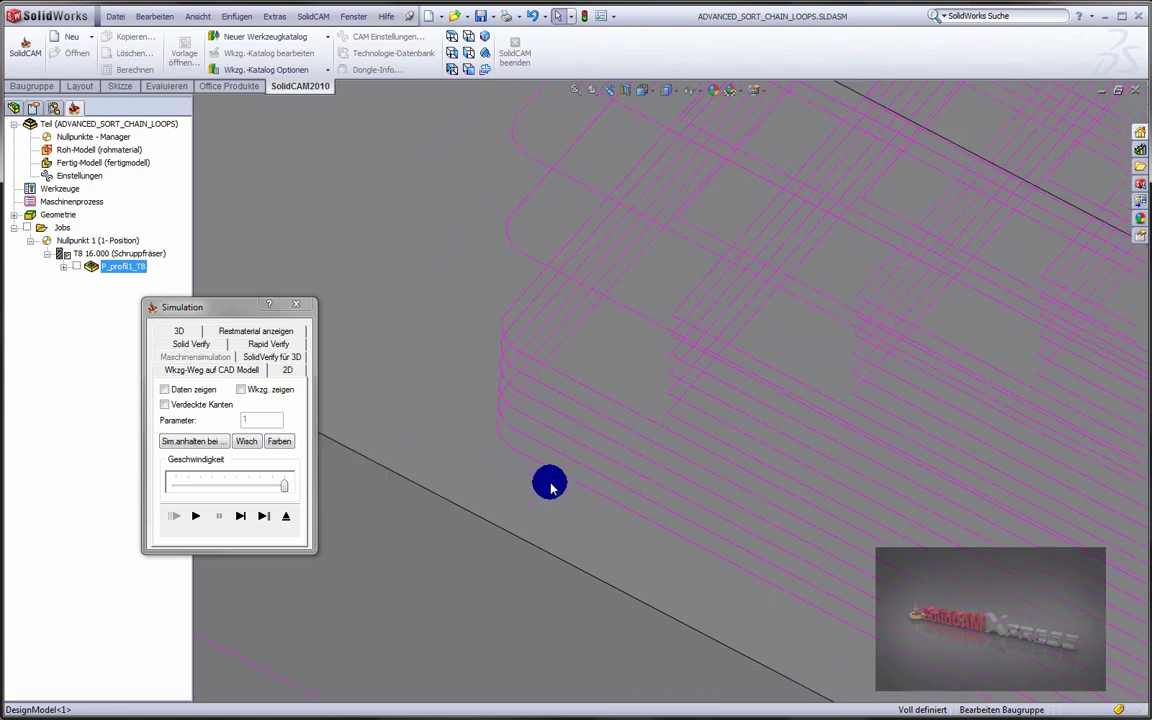
scroll(700, 450, "up", 3)
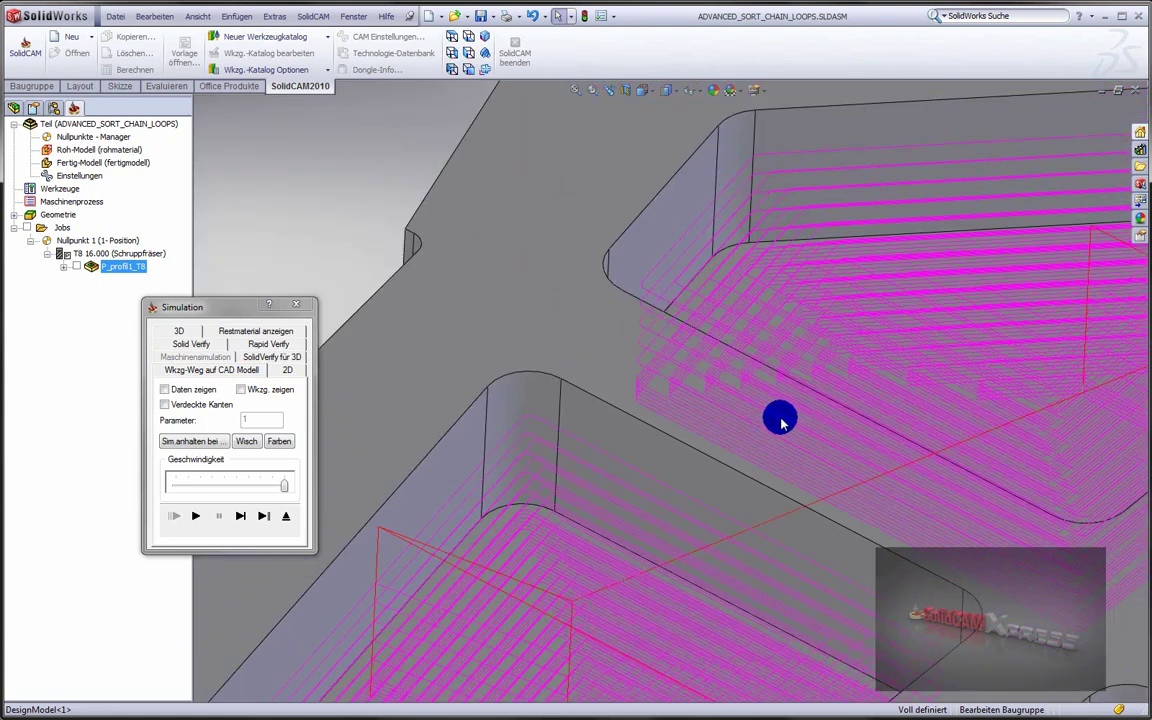
scroll(860, 350, "down", 5)
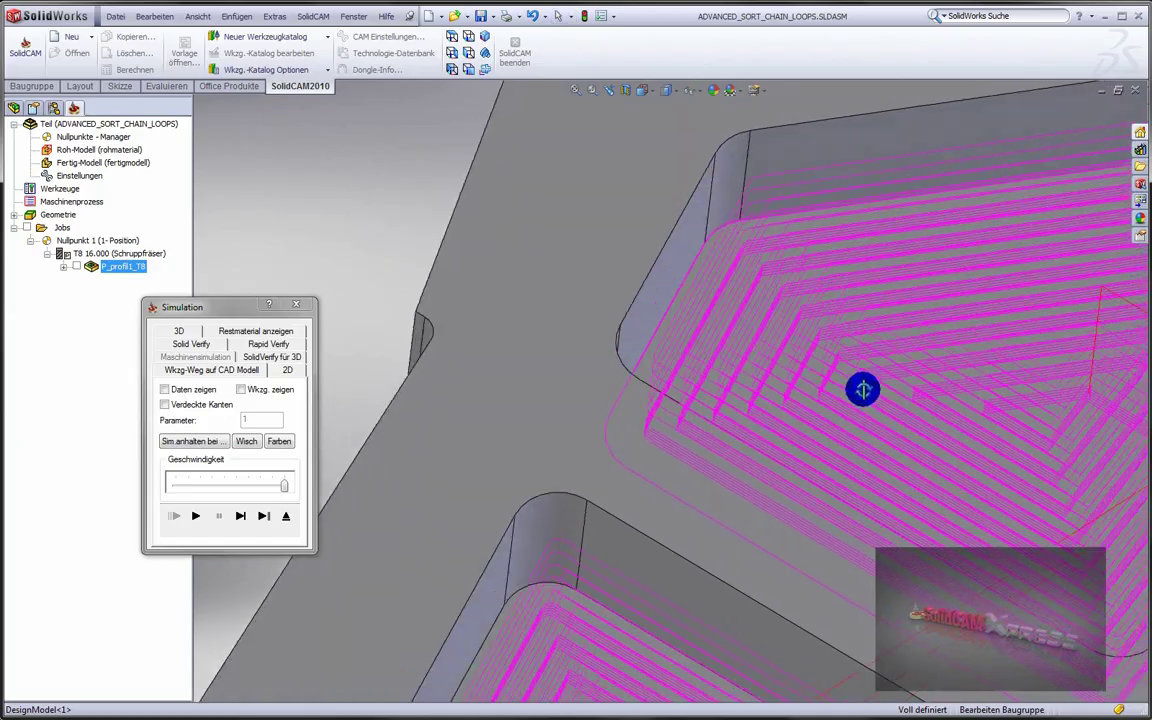
scroll(760, 420, "down", 5)
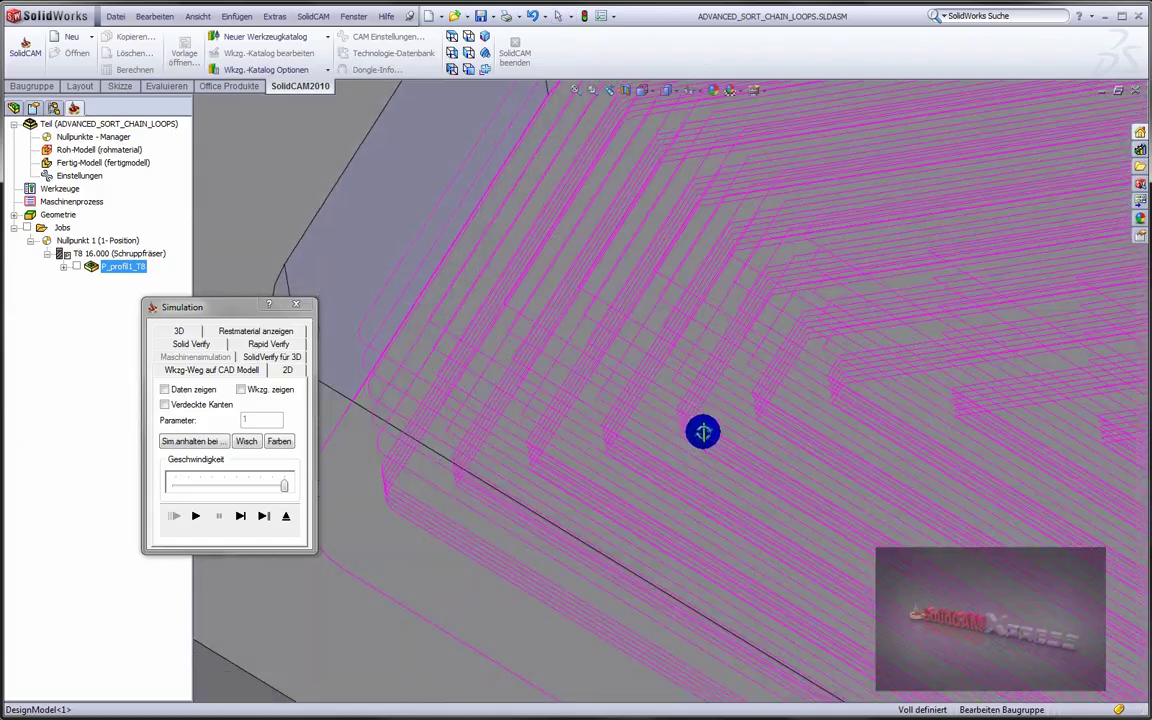
scroll(582, 445, "up", 3)
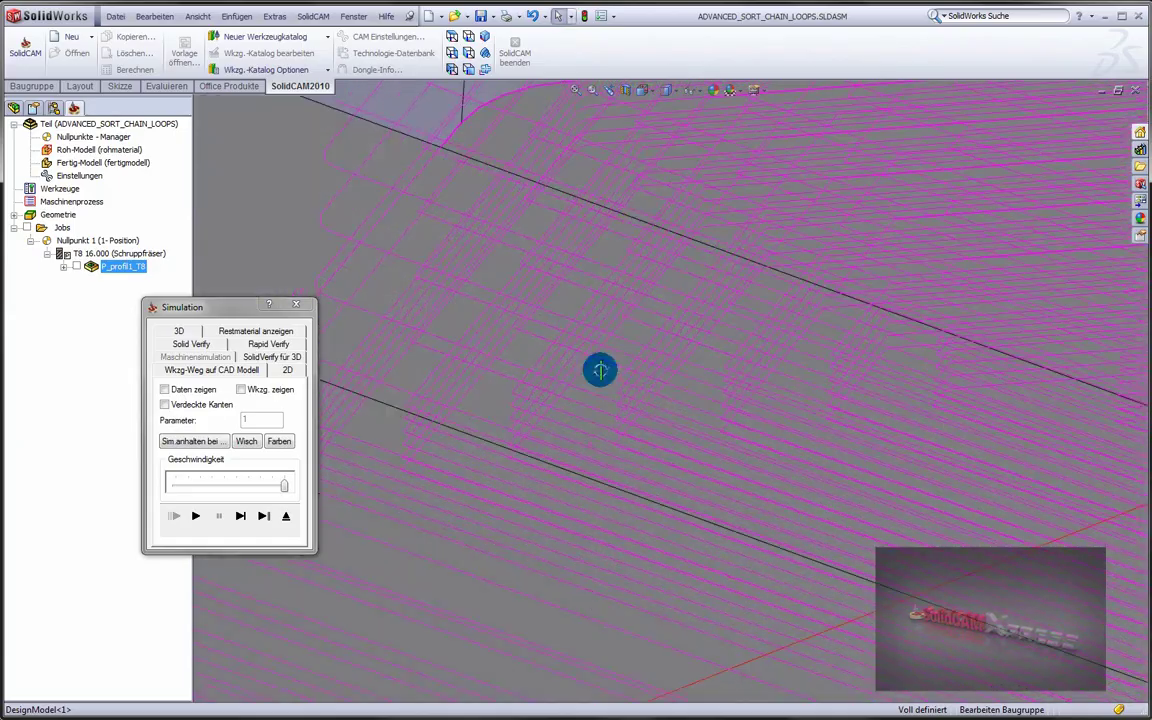
scroll(595, 400, "down", 3)
scroll(587, 433, "up", 2)
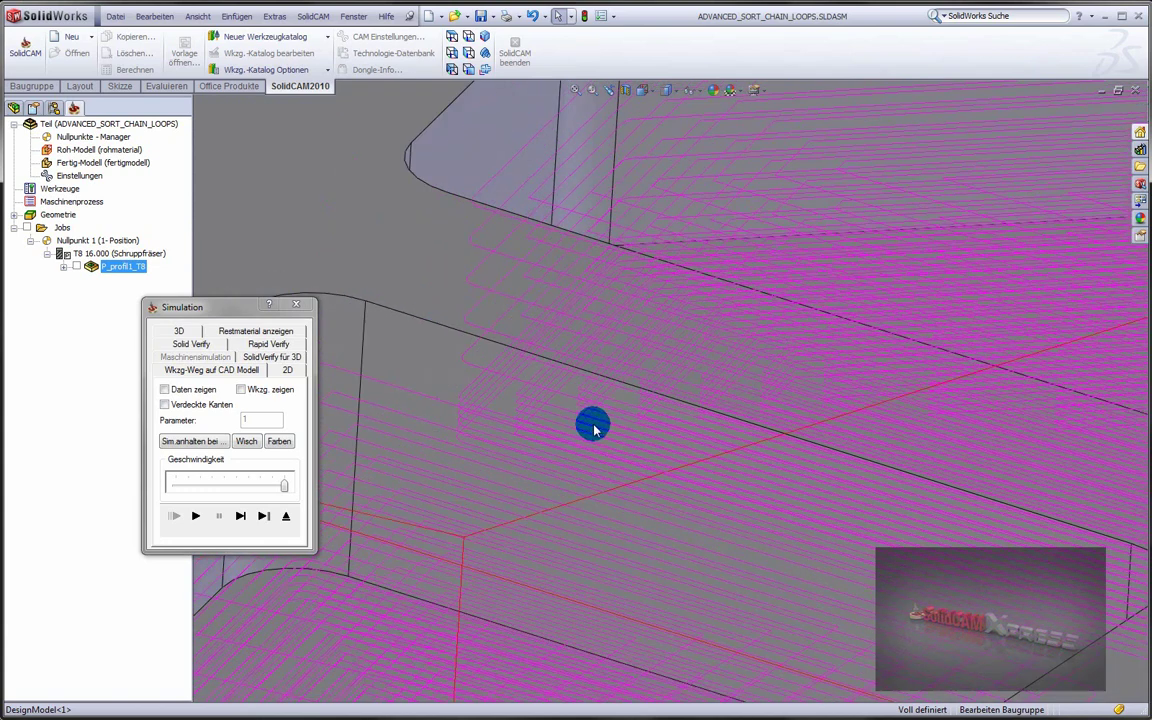
scroll(738, 450, "up", 8)
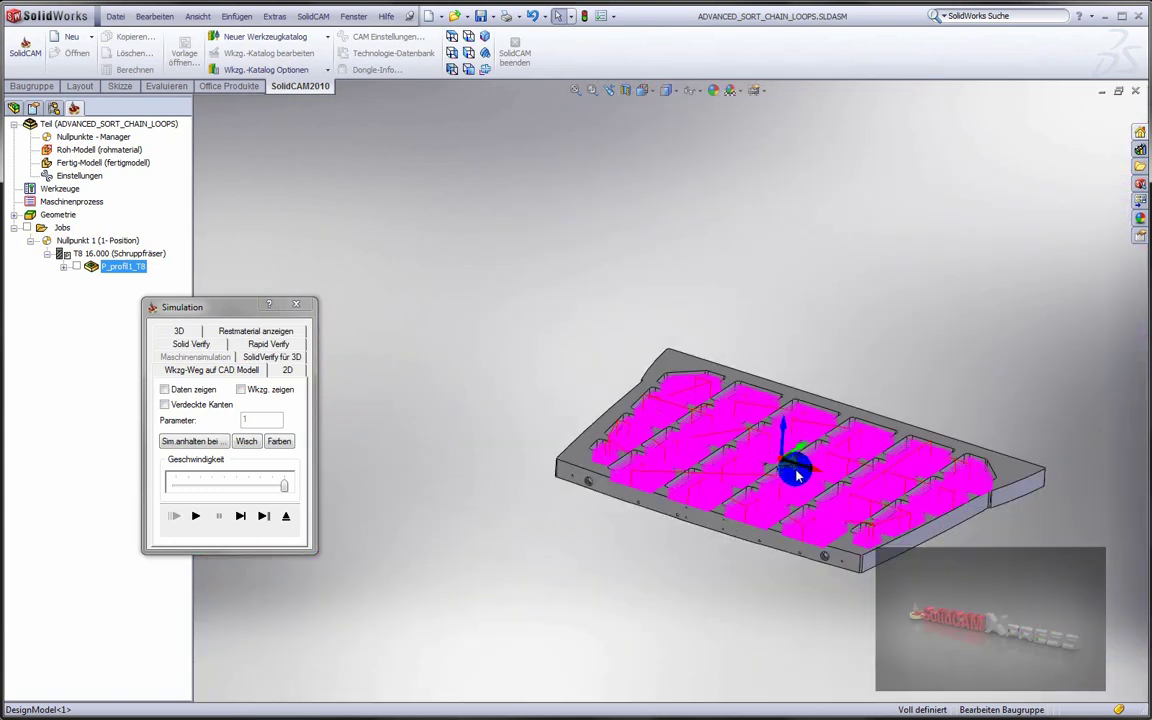
middle_click_drag(797, 477, 660, 452)
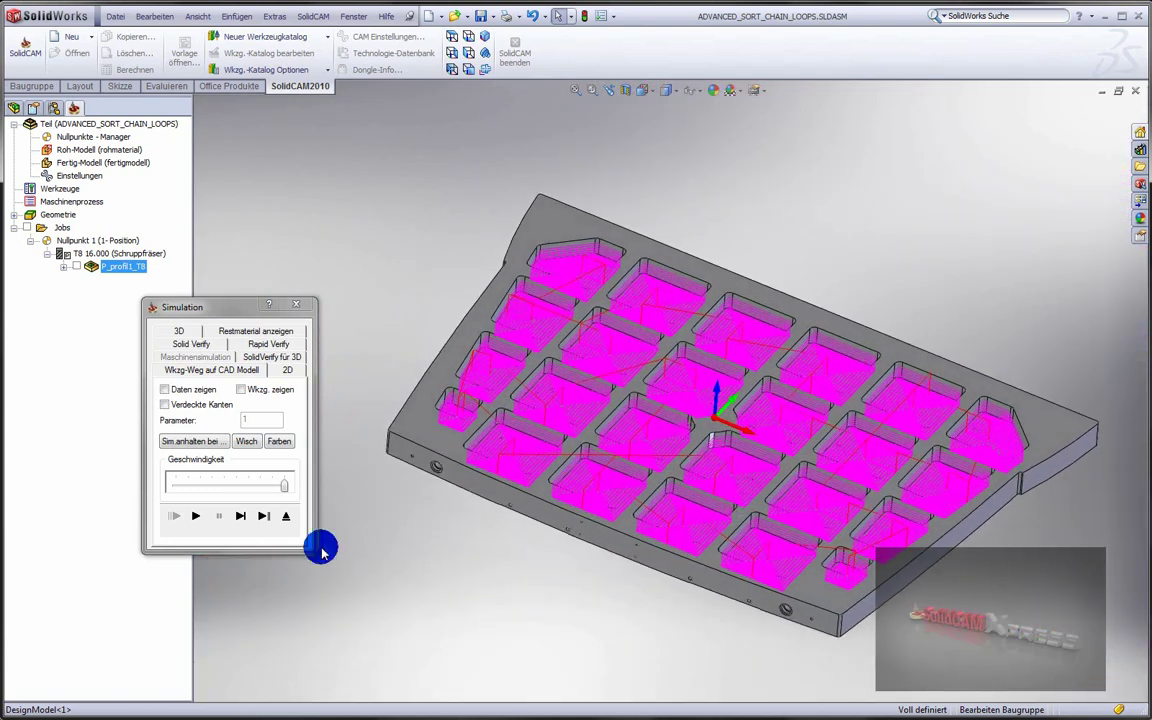
left_click(287, 519)
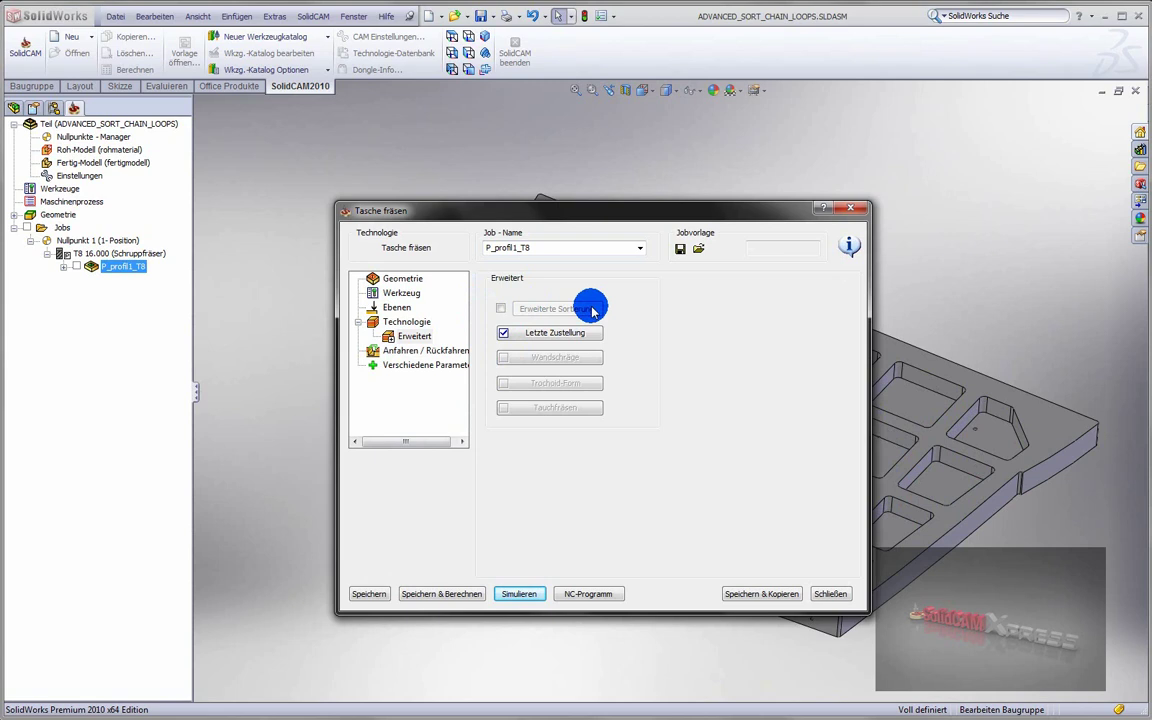
Activate Erweiterte Sortierung with the linear serpentine pattern that starts at the upper-right point and runs row by row
left_click(502, 310)
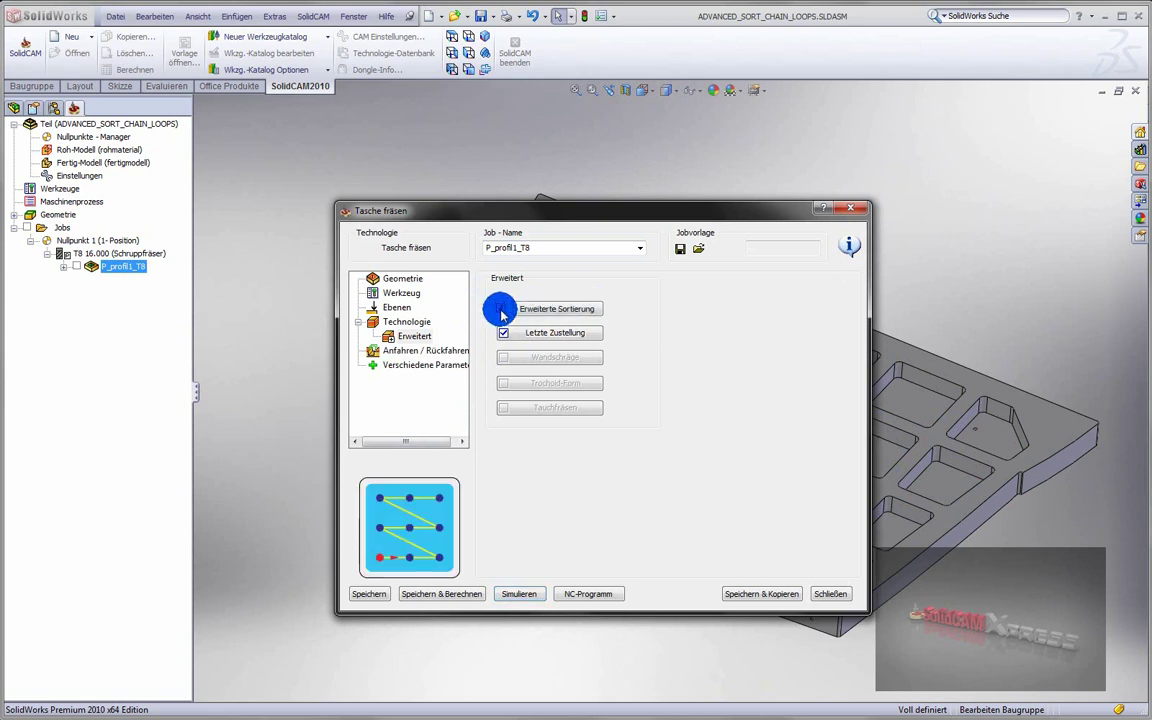
left_click(502, 310)
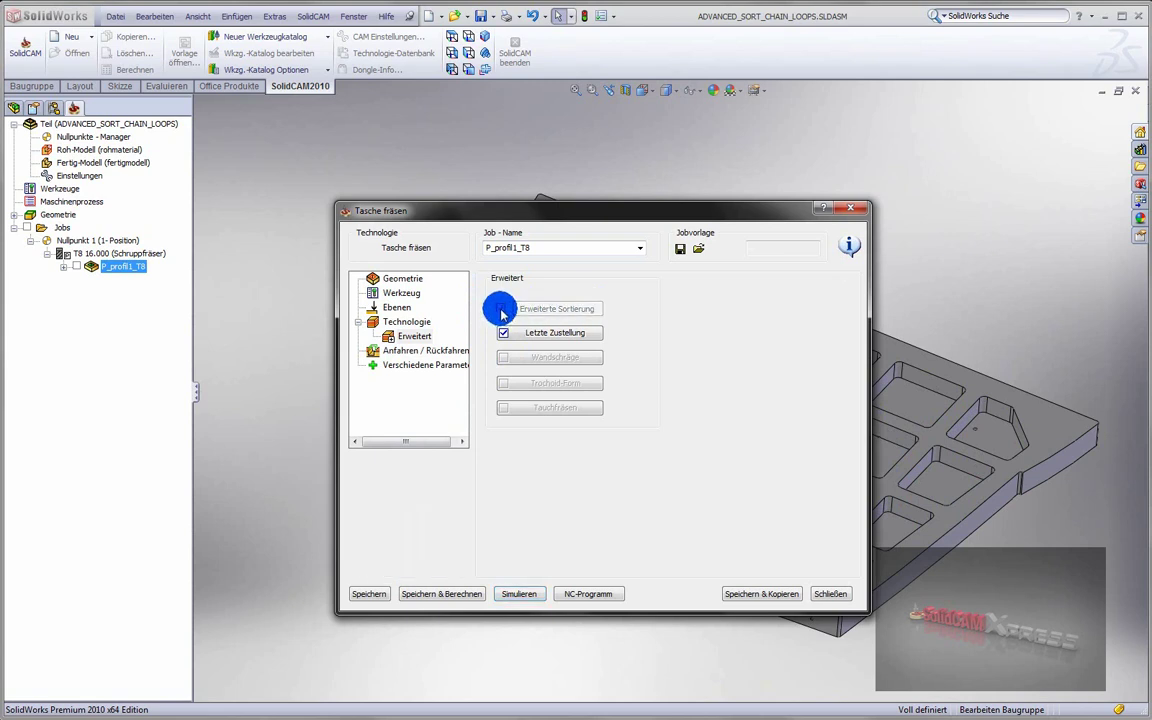
left_click(502, 310)
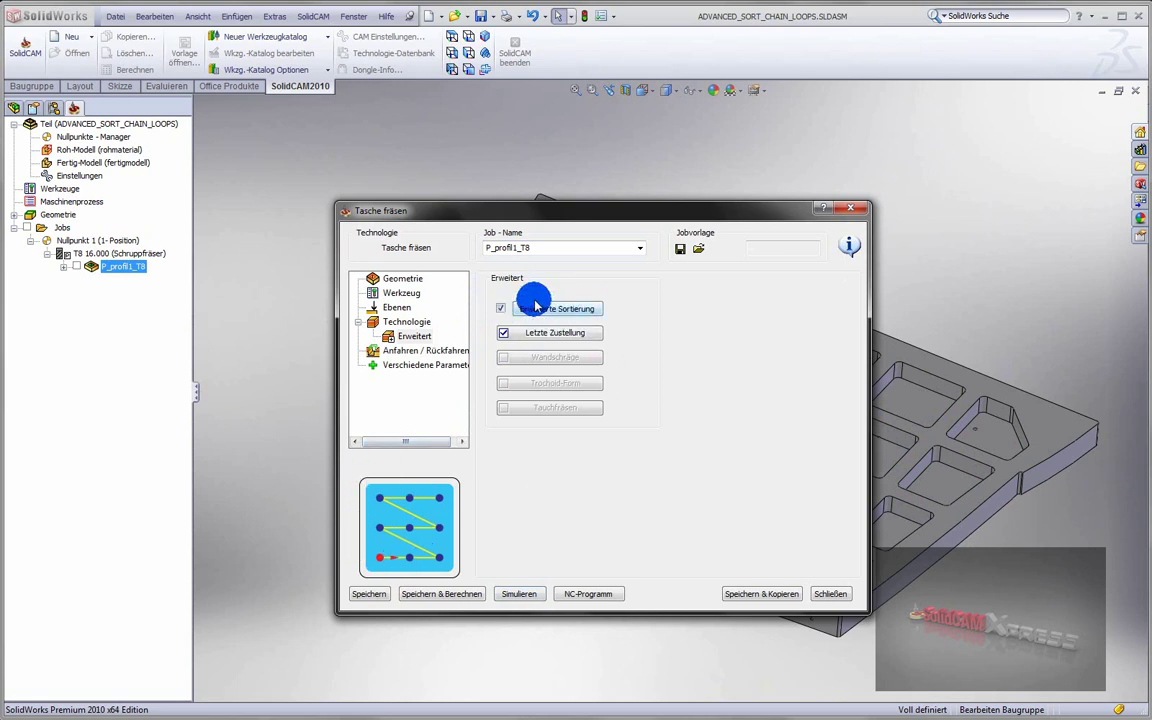
left_click(560, 312)
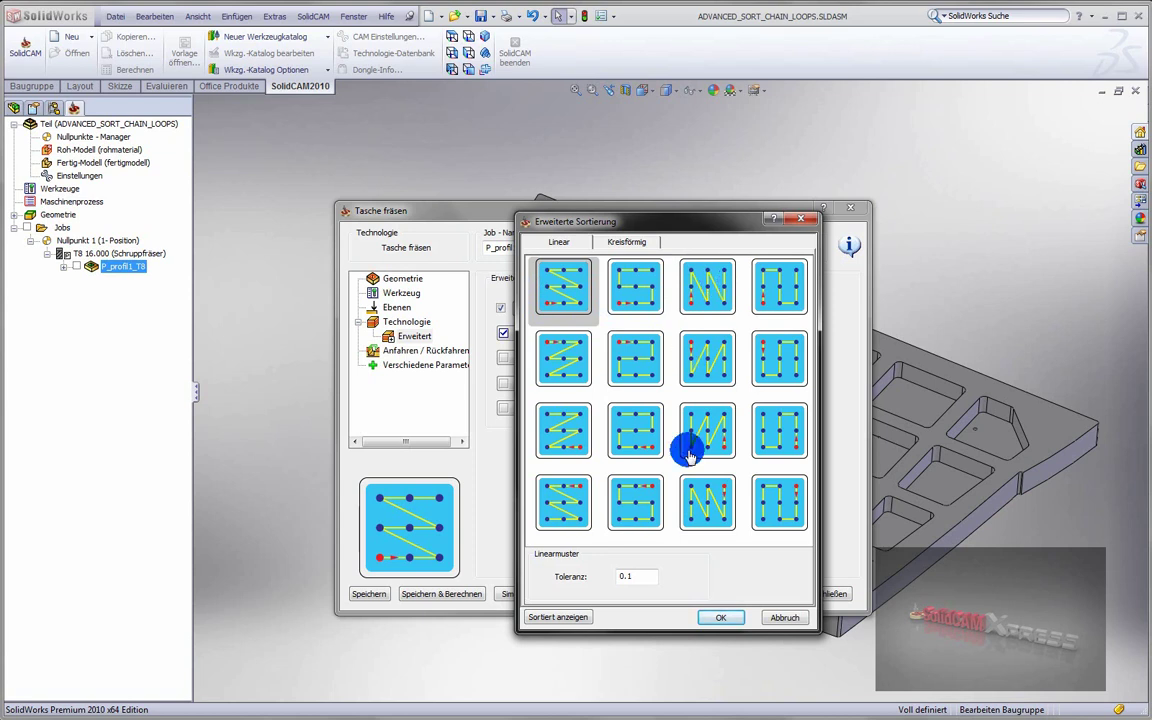
left_click(642, 510)
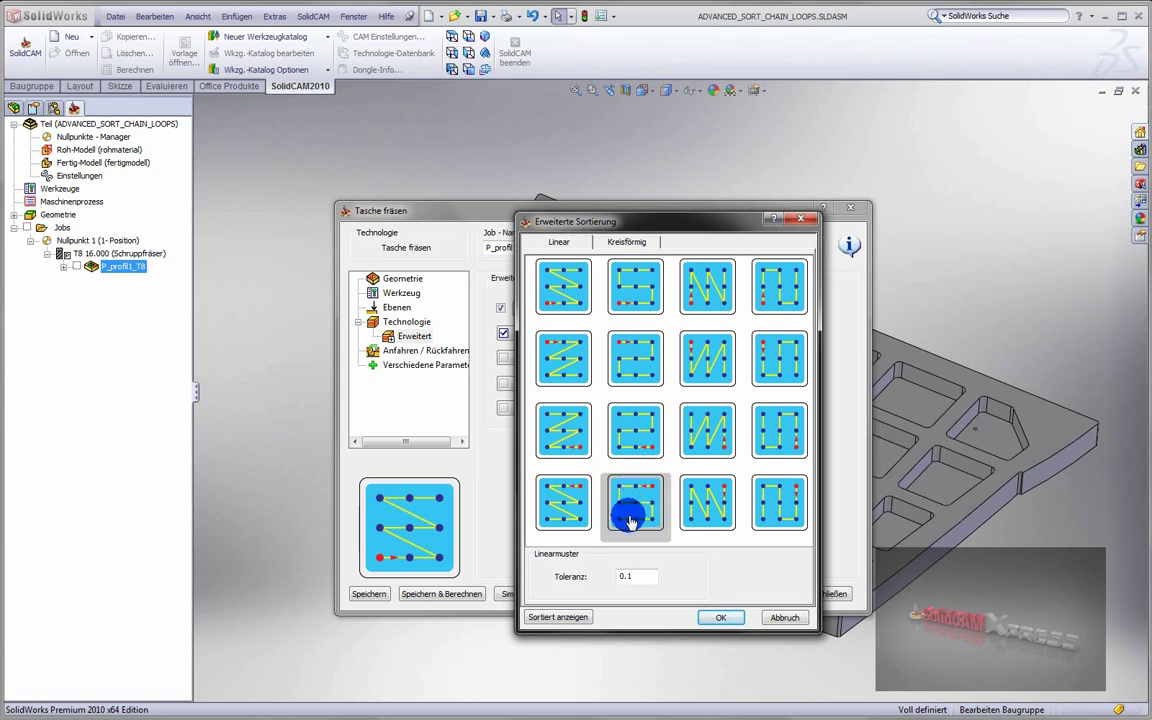
left_click(727, 618)
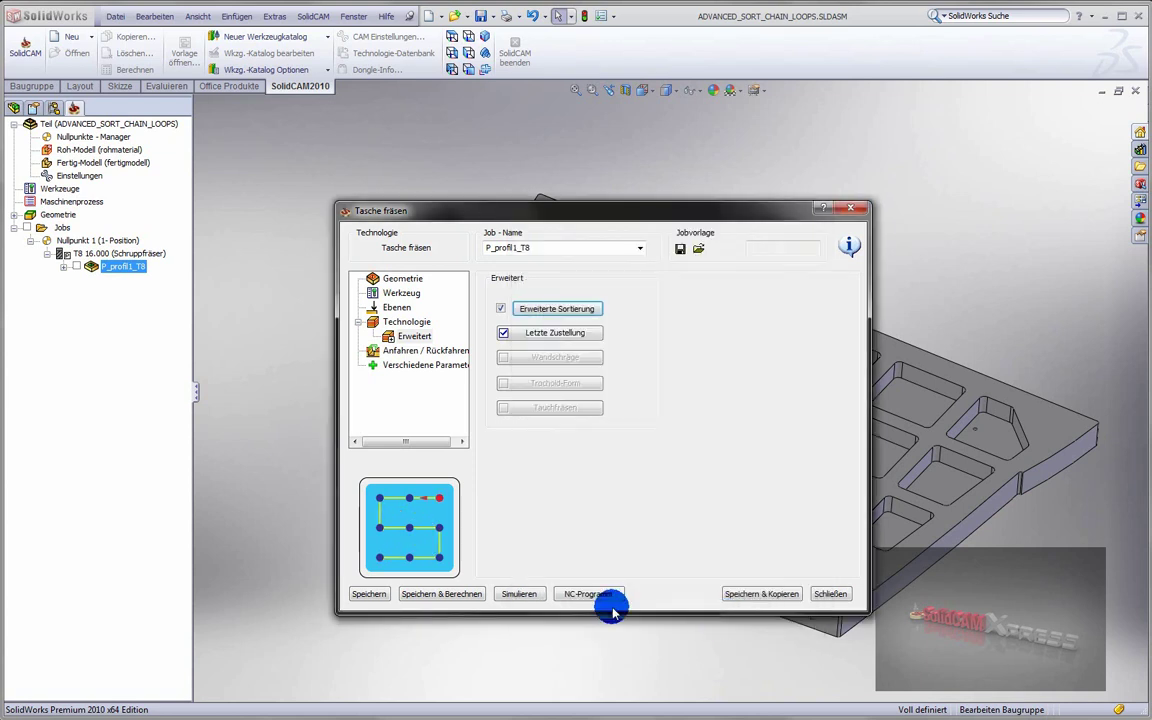
Simulate the sorted toolpath on the CAD model to examine the pocket order, and close the simulation and the pocket job
left_click(516, 594)
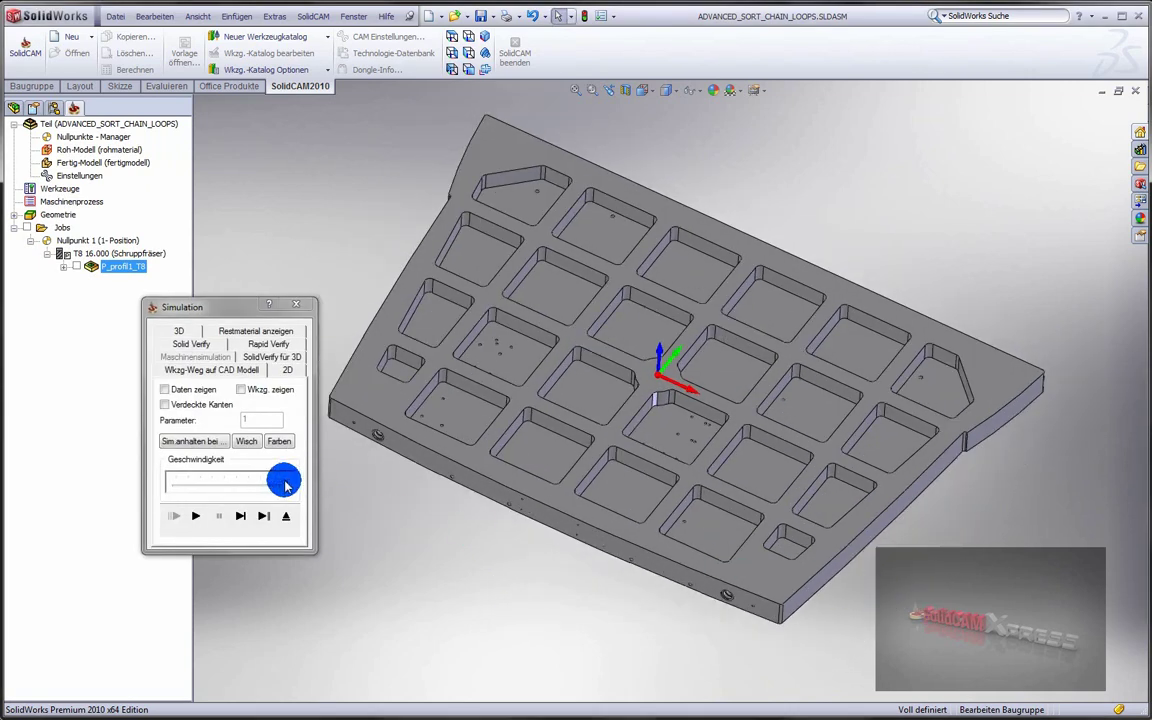
left_click(221, 515)
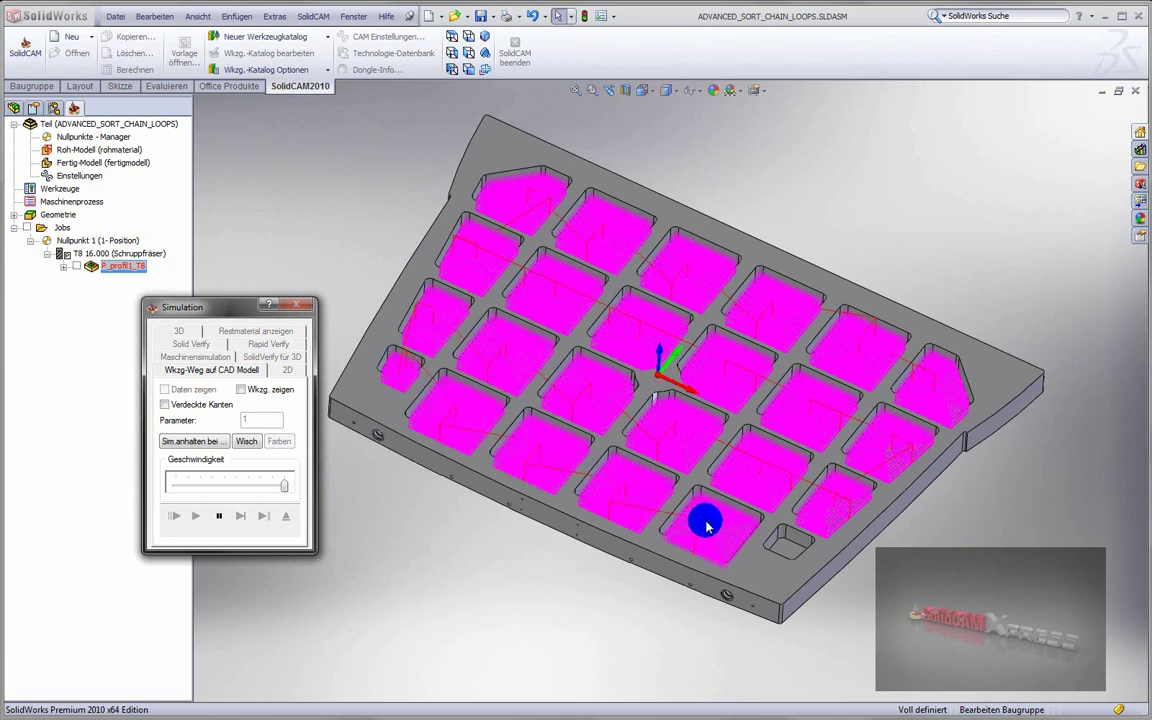
middle_click_drag(525, 566, 532, 517)
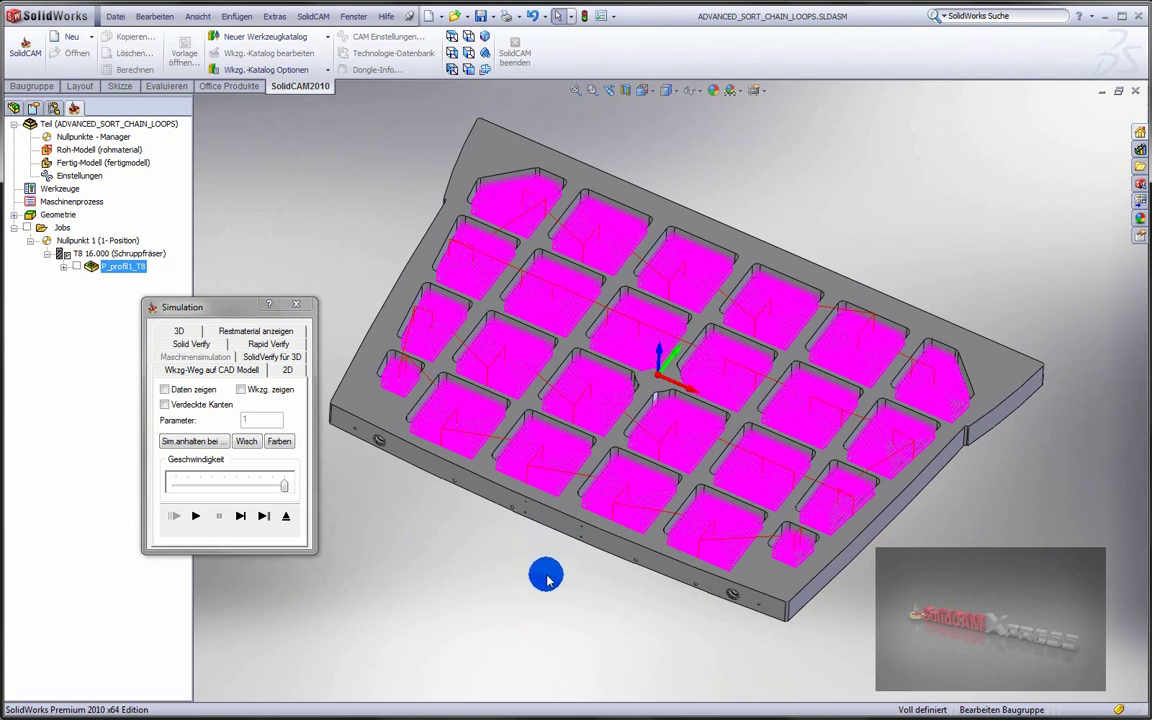
middle_click_drag(546, 585, 525, 568)
left_click(285, 520)
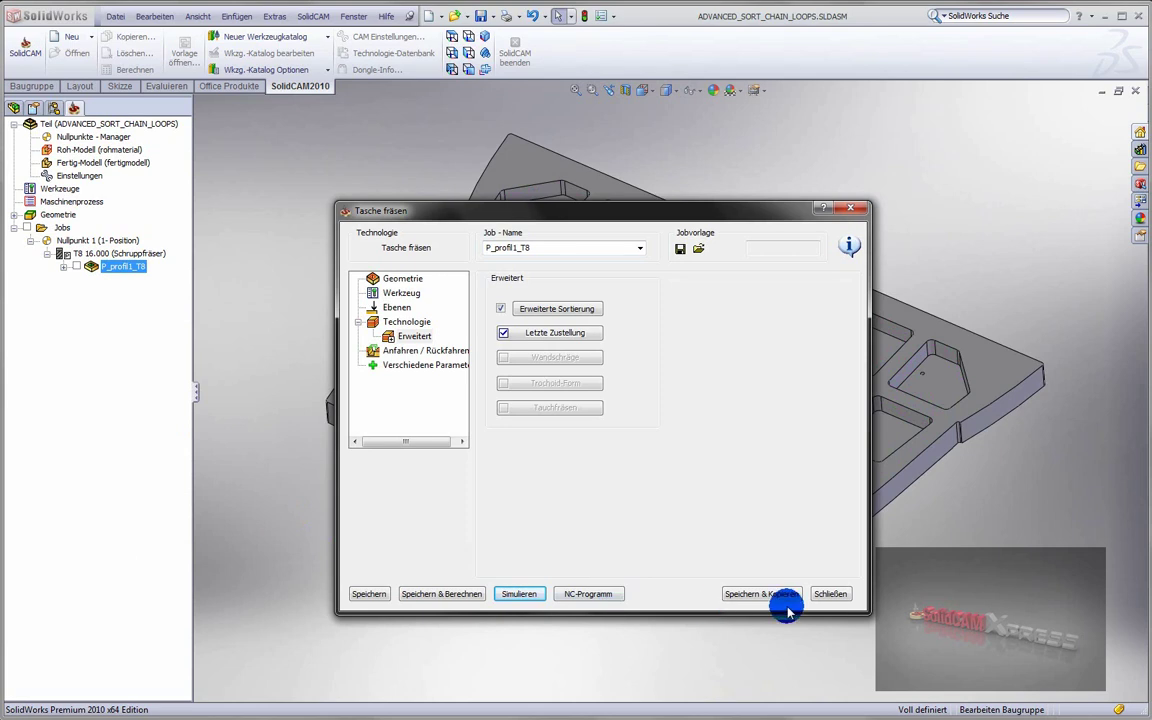
left_click(823, 597)
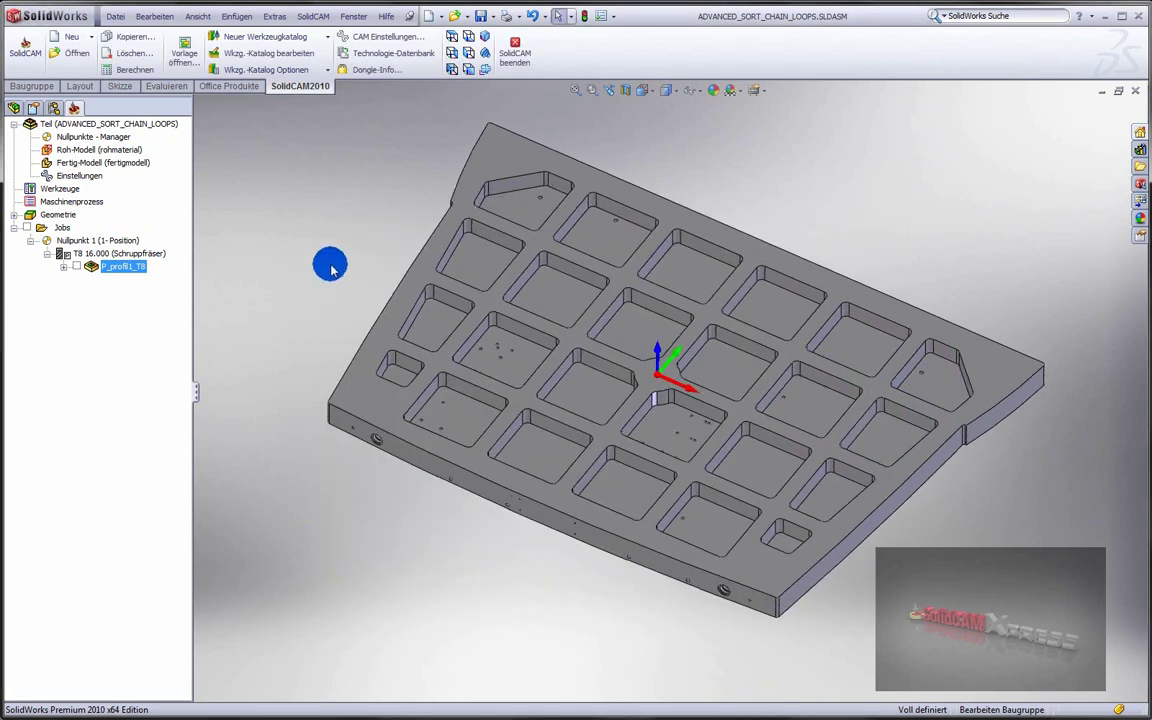
middle_click_drag(340, 278, 341, 240)
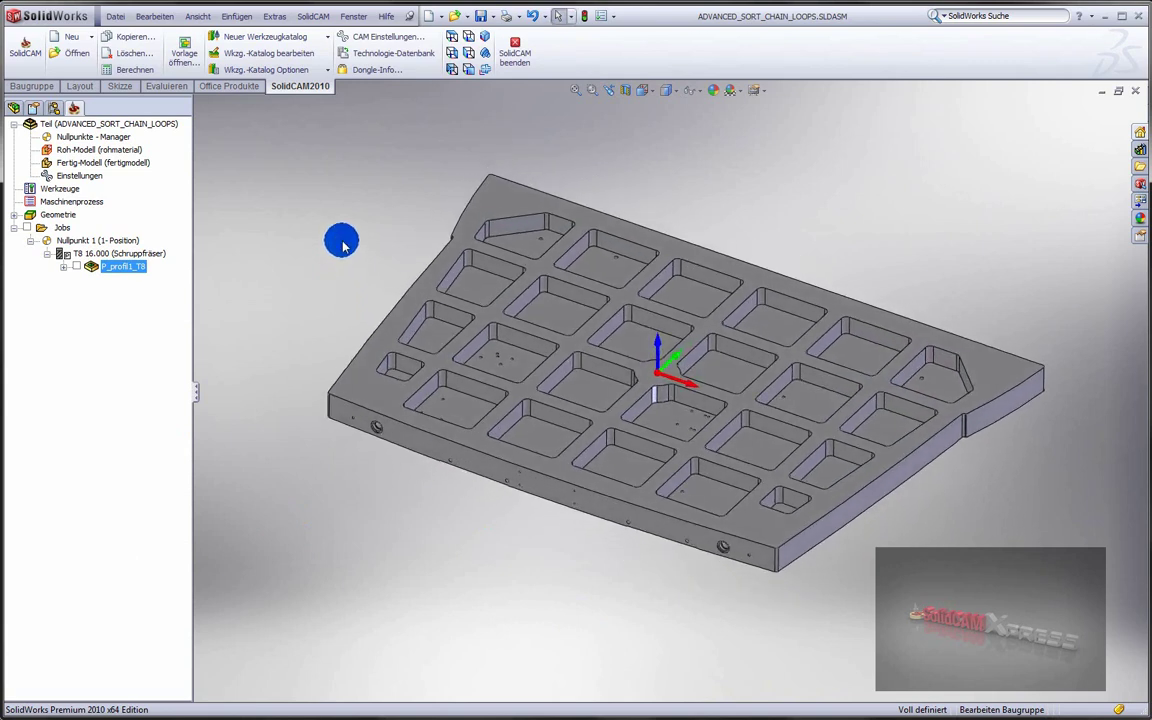